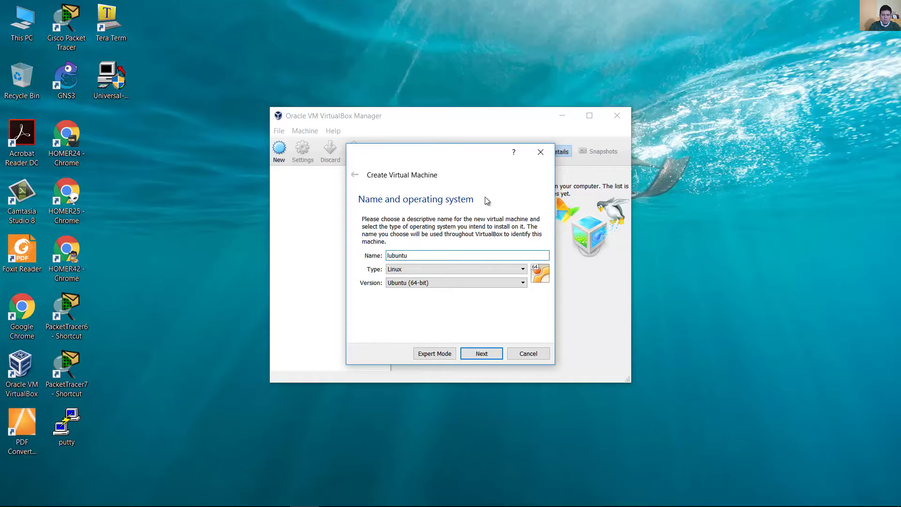
- Name the new VM lubuntu-16, give it 512 MB of memory, and choose to create a virtual hard disk now
{"action": "type", "text": "16"}
{"action": "left_click", "coordinate": [482, 354]}
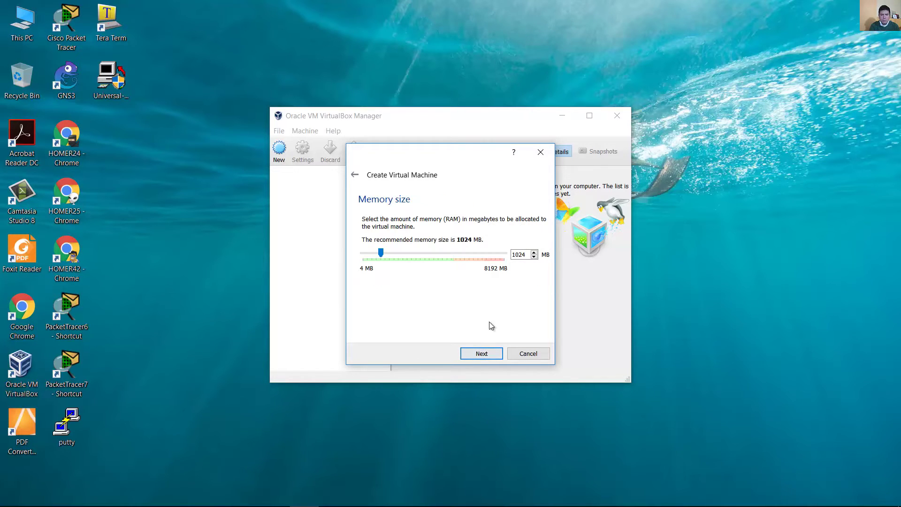
{"action": "left_click_drag", "start_coordinate": [529, 255], "coordinate": [501, 256]}
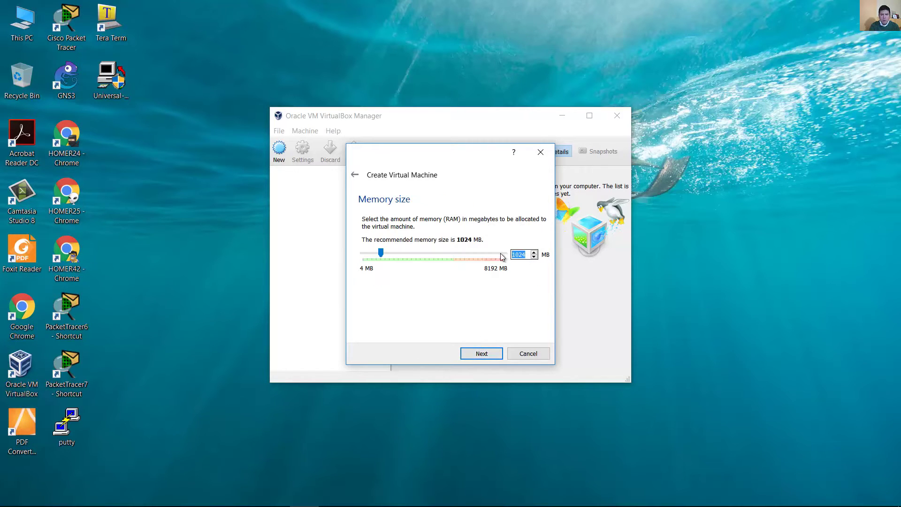
{"action": "type", "text": "512"}
{"action": "left_click", "coordinate": [483, 353]}
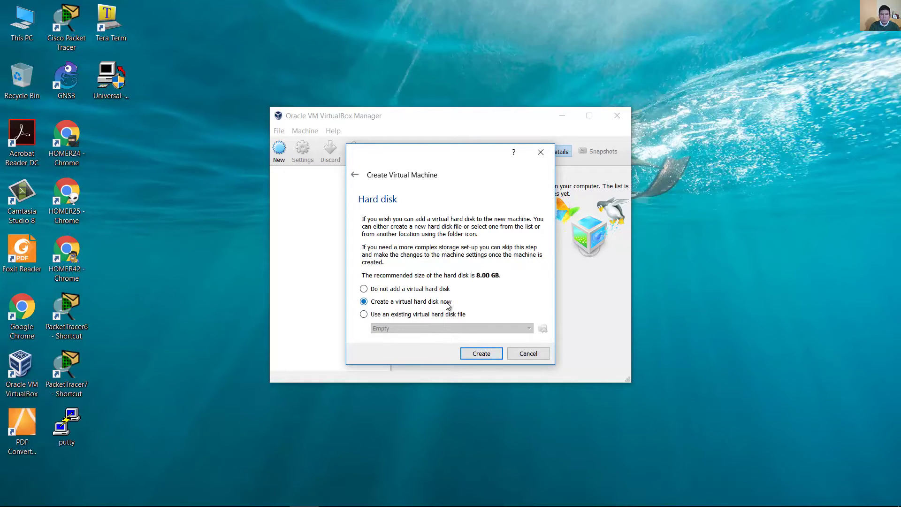
{"action": "left_click", "coordinate": [480, 352]}
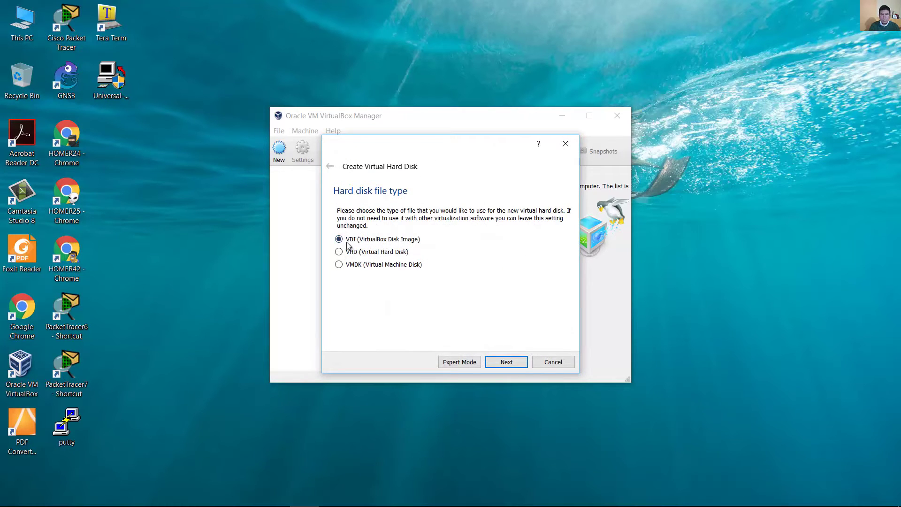
- Create a fixed-size VDI disk of 6.00 GB instead of the default 8.00 GB
{"action": "left_click", "coordinate": [507, 361]}
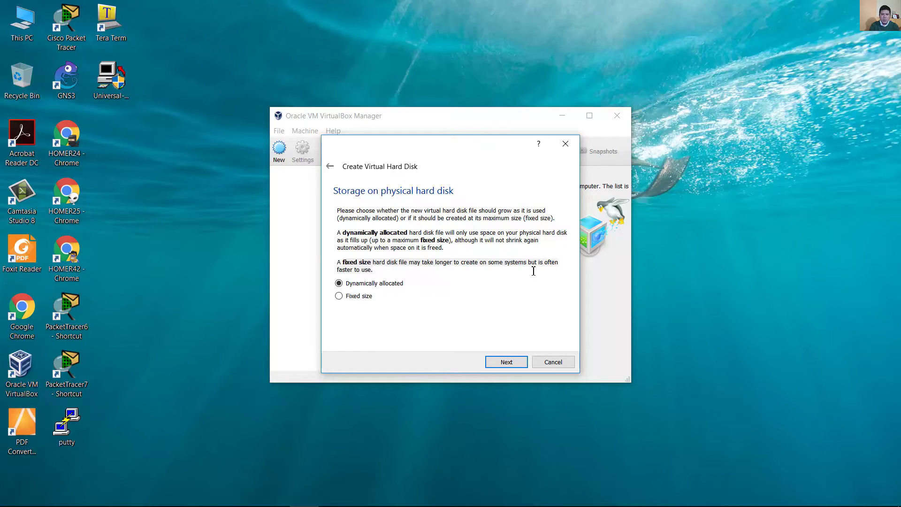
{"action": "left_click", "coordinate": [339, 297]}
{"action": "left_click", "coordinate": [510, 363]}
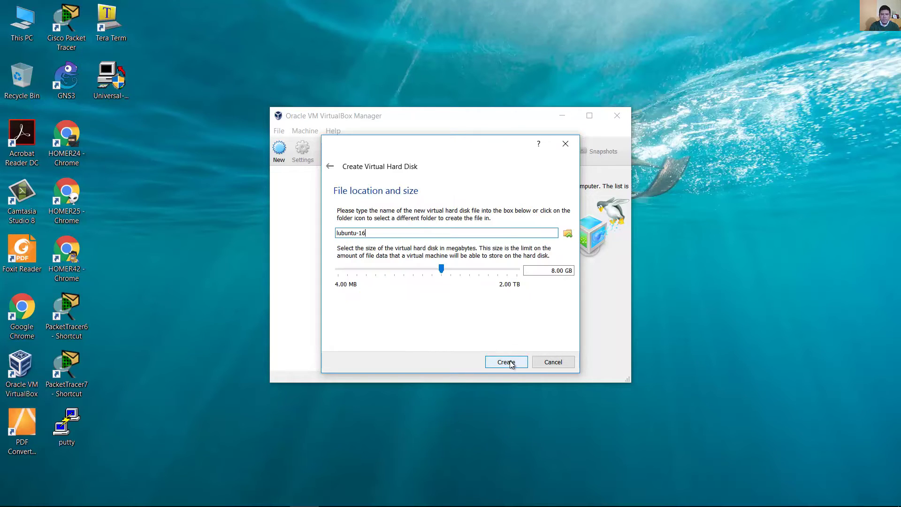
{"action": "left_click", "coordinate": [545, 270]}
{"action": "key", "text": "Delete"}
{"action": "type", "text": "6"}
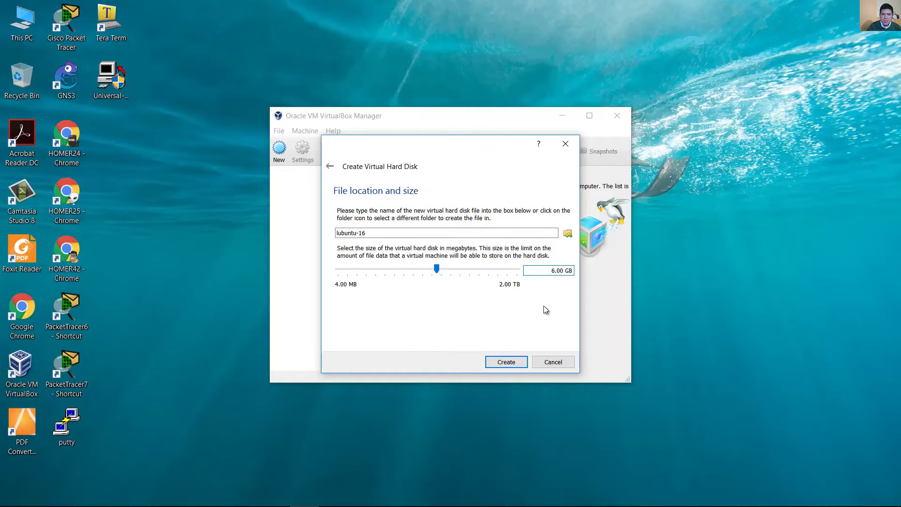
{"action": "left_click", "coordinate": [511, 365]}
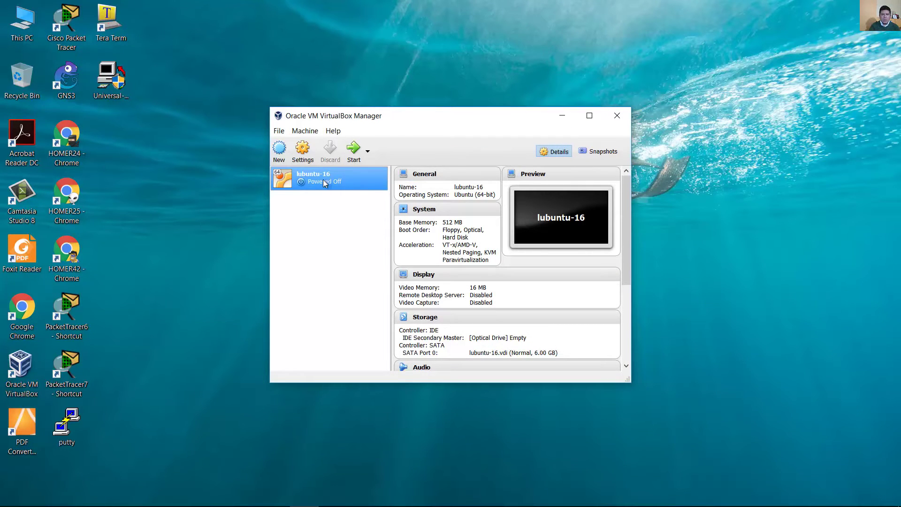
- In lubuntu-16's Storage settings, load lubuntu-16.10-desktop-amd64.iso from Downloads into the empty IDE optical drive
{"action": "left_click", "coordinate": [305, 150]}
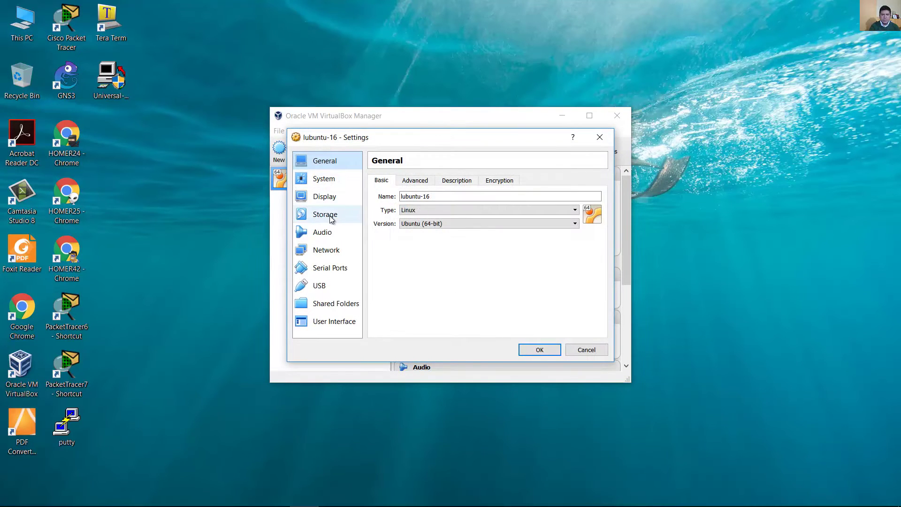
{"action": "left_click", "coordinate": [325, 219]}
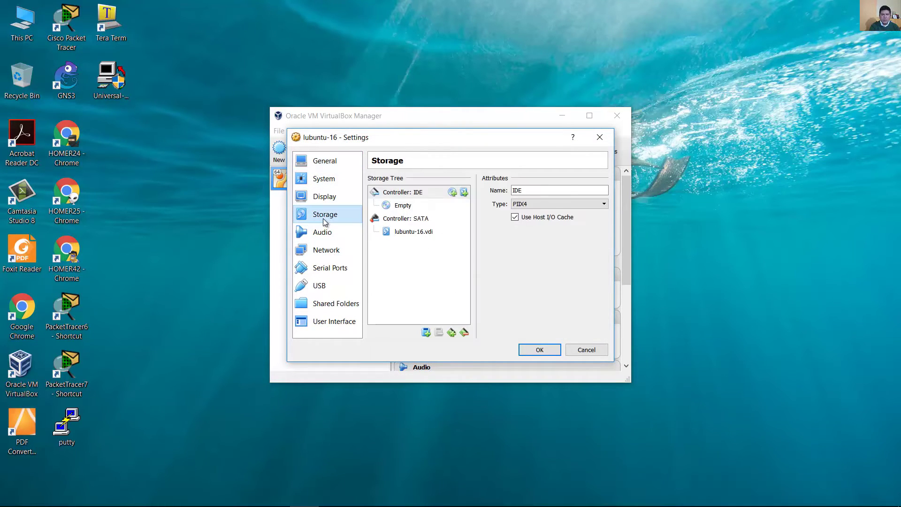
{"action": "left_click", "coordinate": [390, 209]}
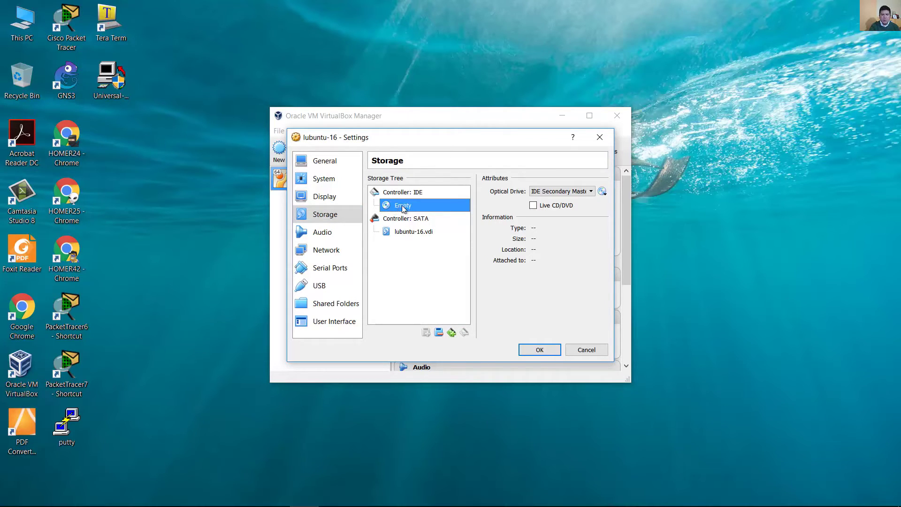
{"action": "left_click", "coordinate": [605, 193]}
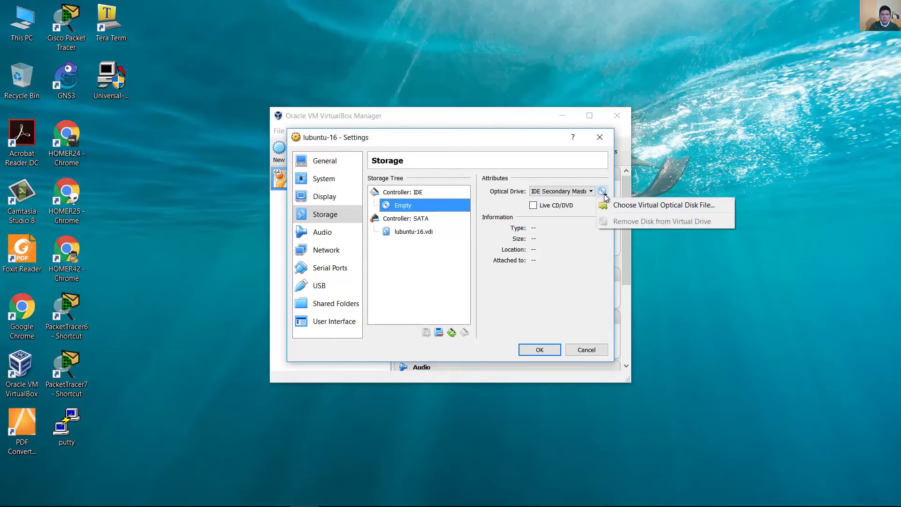
{"action": "left_click", "coordinate": [642, 207]}
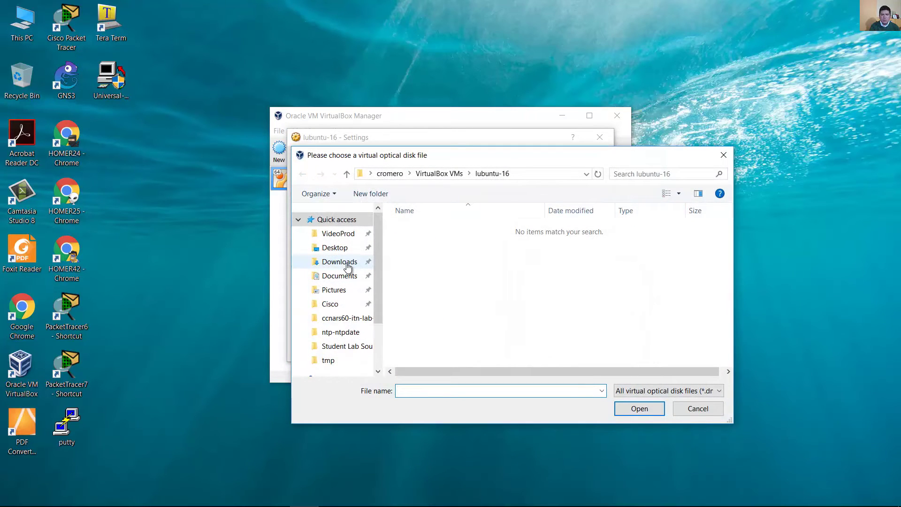
{"action": "left_click", "coordinate": [348, 263]}
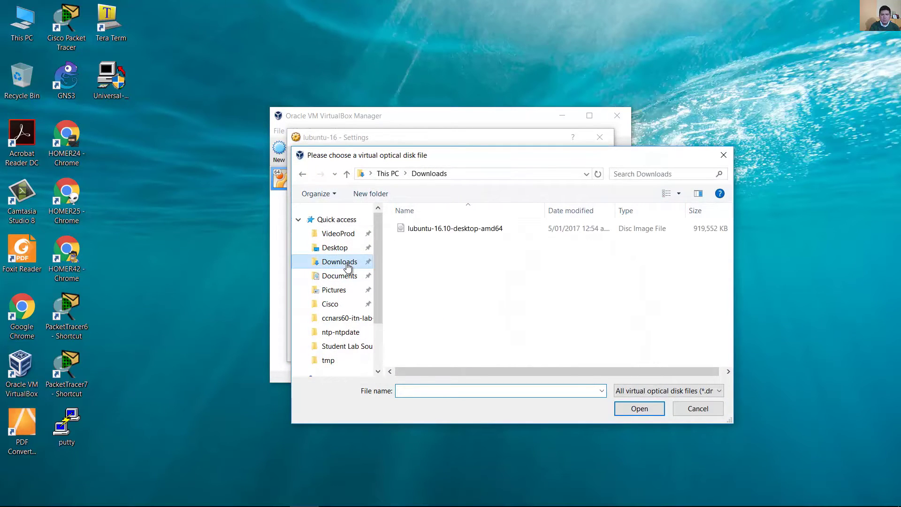
{"action": "double_click", "coordinate": [441, 230]}
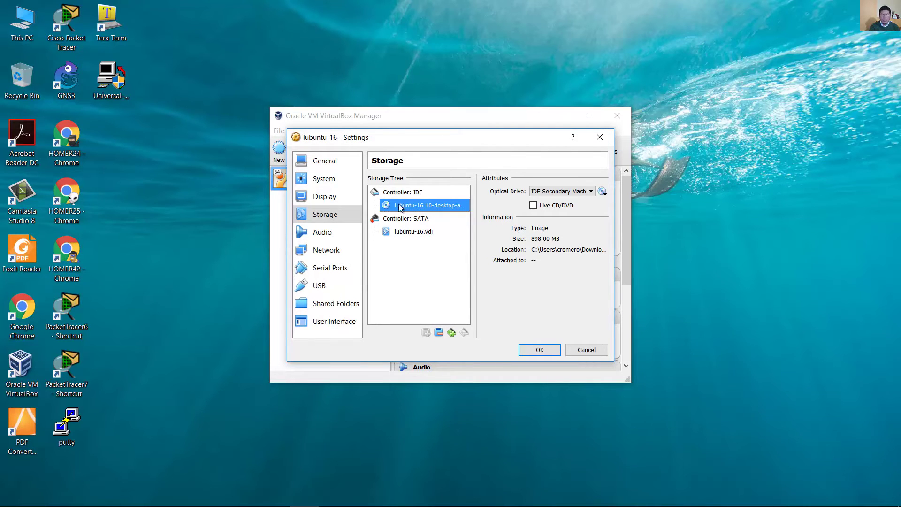
- Attach Adapter 1 as Bridged Adapter on the Realtek PCIe GBE Family Controller and save with OK
{"action": "left_click", "coordinate": [331, 250]}
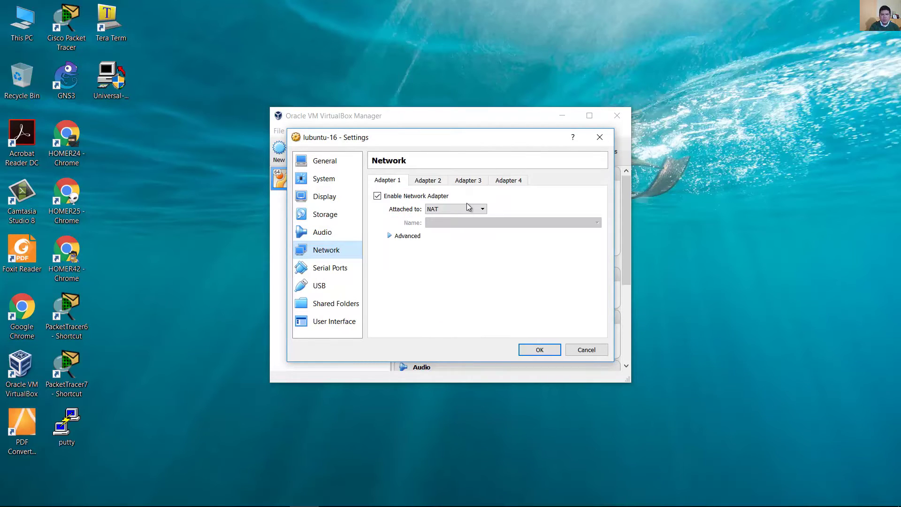
{"action": "left_click", "coordinate": [438, 209]}
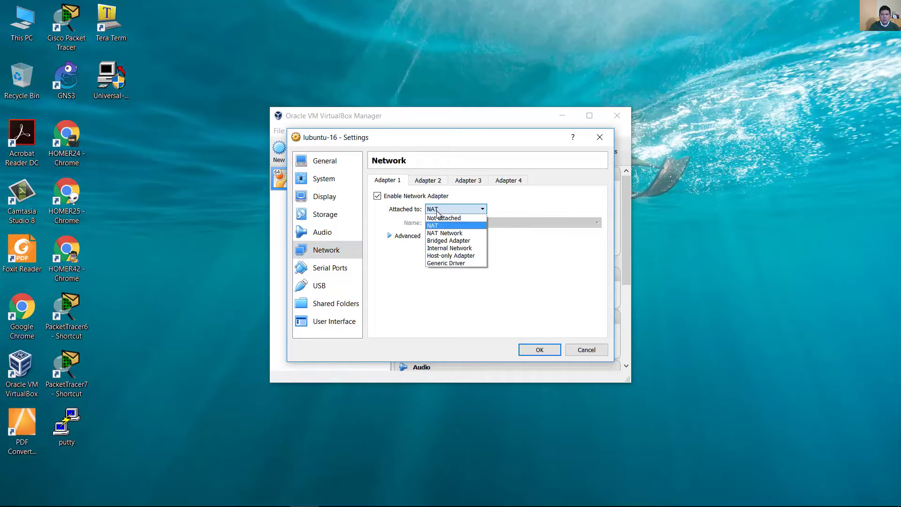
{"action": "left_click", "coordinate": [452, 241]}
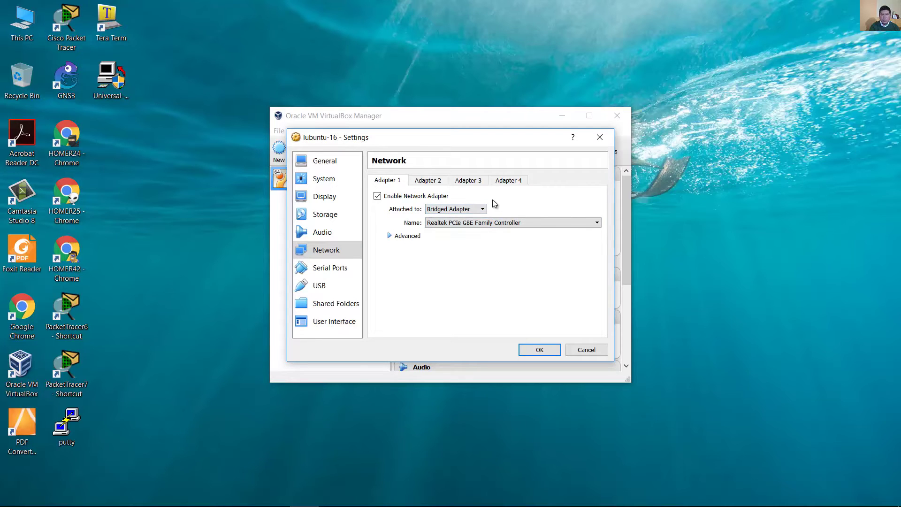
{"action": "left_click", "coordinate": [484, 222]}
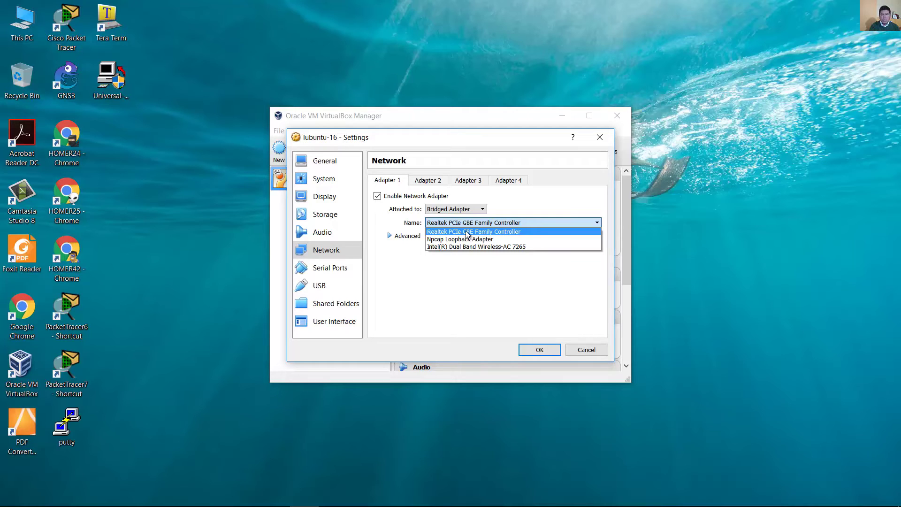
{"action": "left_click", "coordinate": [467, 234]}
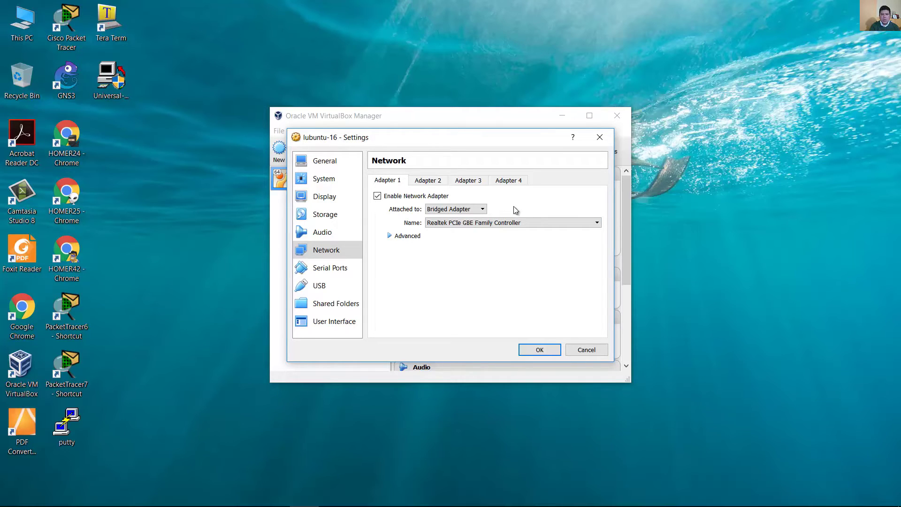
{"action": "left_click", "coordinate": [540, 350]}
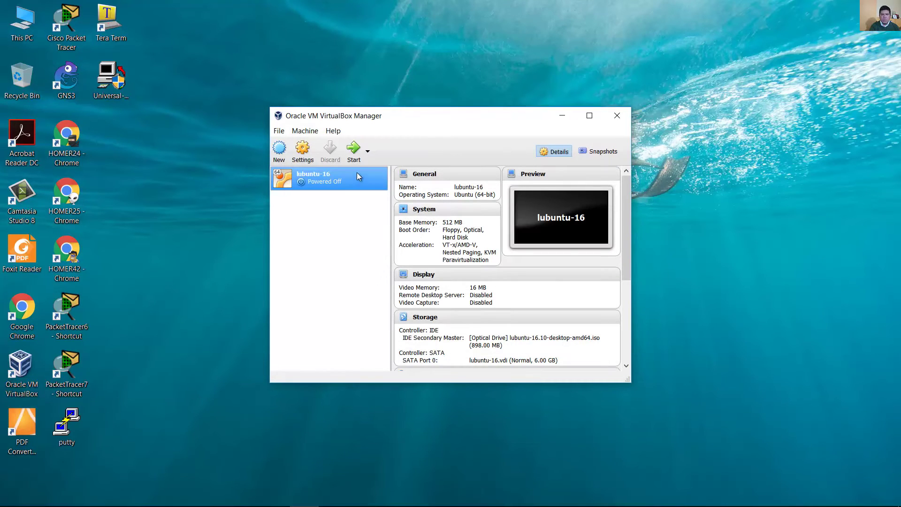
- Start lubuntu-16 and switch its window to Full-screen Mode
{"action": "left_click", "coordinate": [354, 153]}
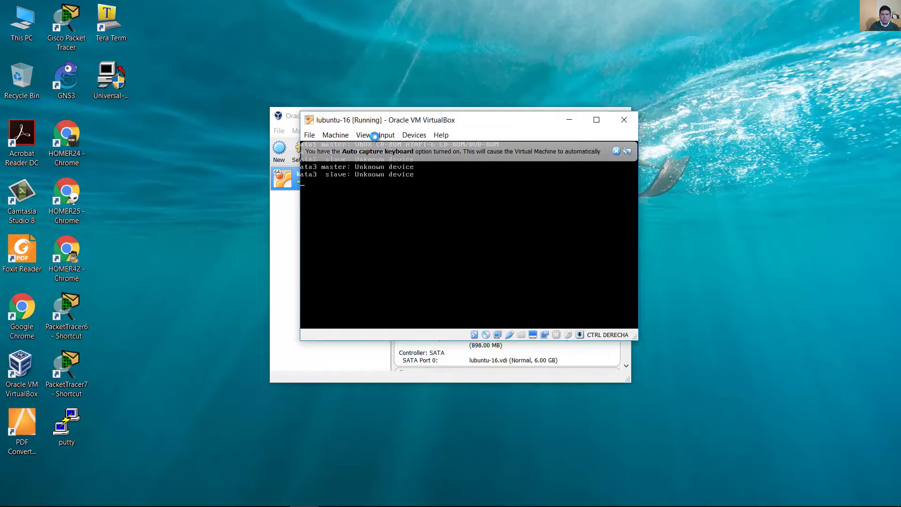
{"action": "left_click", "coordinate": [366, 135]}
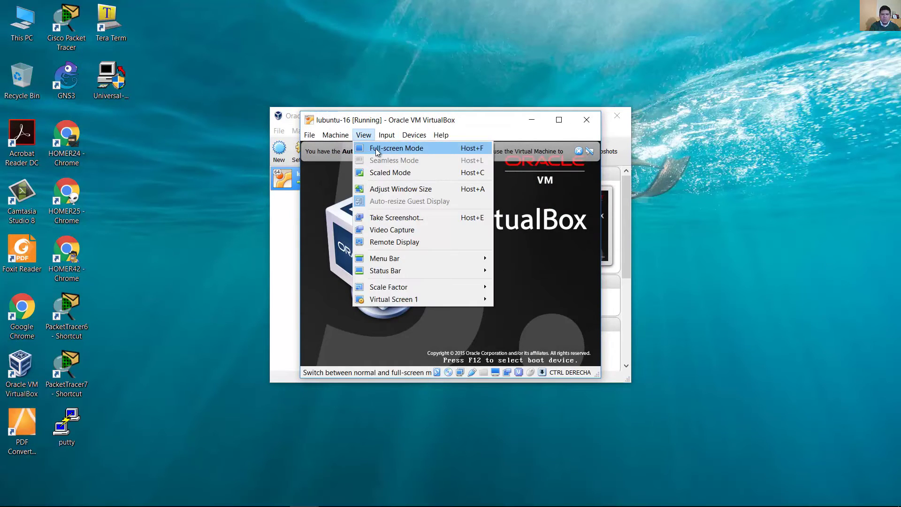
{"action": "left_click", "coordinate": [376, 150]}
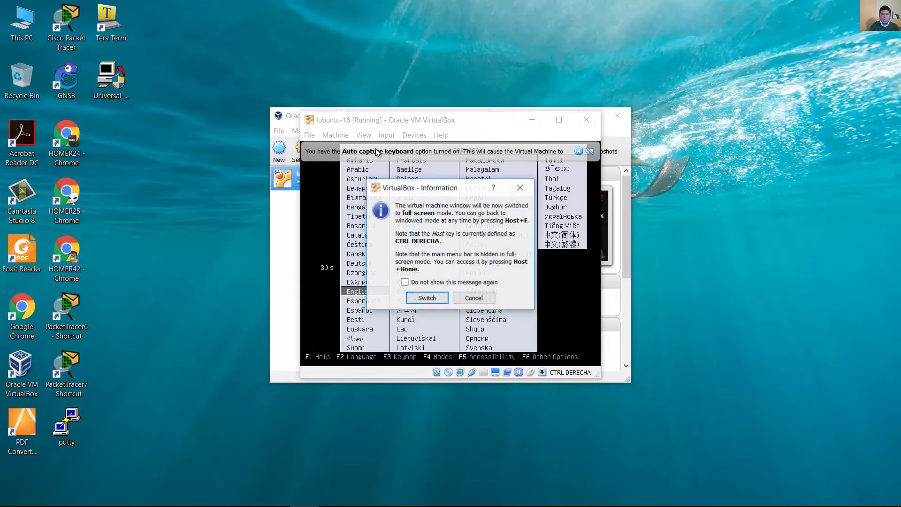
{"action": "left_click", "coordinate": [428, 298]}
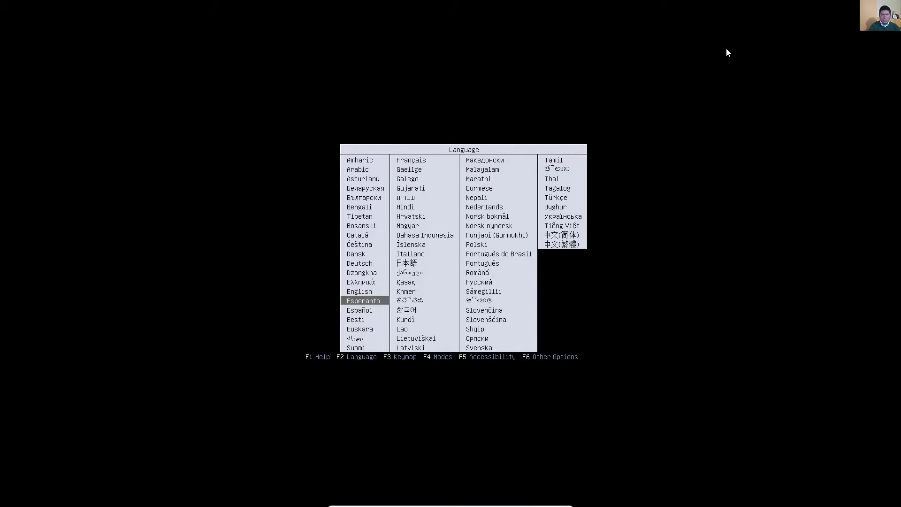
- Accept the default language and launch Install Lubuntu from the boot menu
{"action": "key", "text": "Return"}
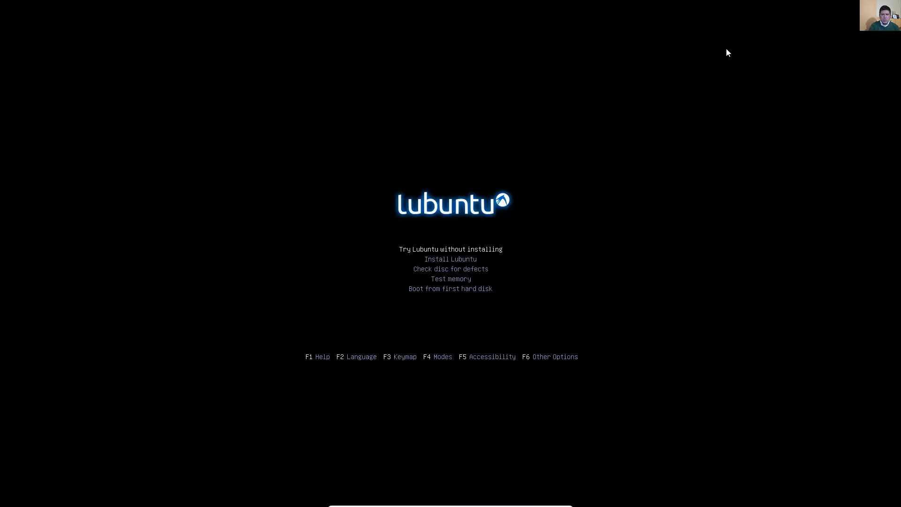
{"action": "key", "text": "Down"}
{"action": "key", "text": "Up"}
{"action": "key", "text": "Down"}
{"action": "key", "text": "Down"}
{"action": "key", "text": "Up"}
{"action": "key", "text": "Up"}
{"action": "key", "text": "Return"}
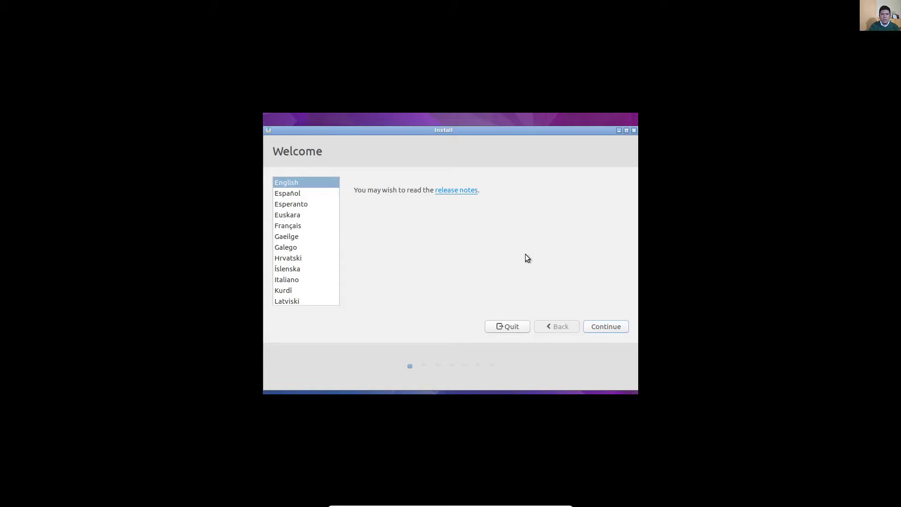
- Continue past Welcome and Preparing to install, choosing 'Something else' as the installation type
{"action": "left_click", "coordinate": [606, 327]}
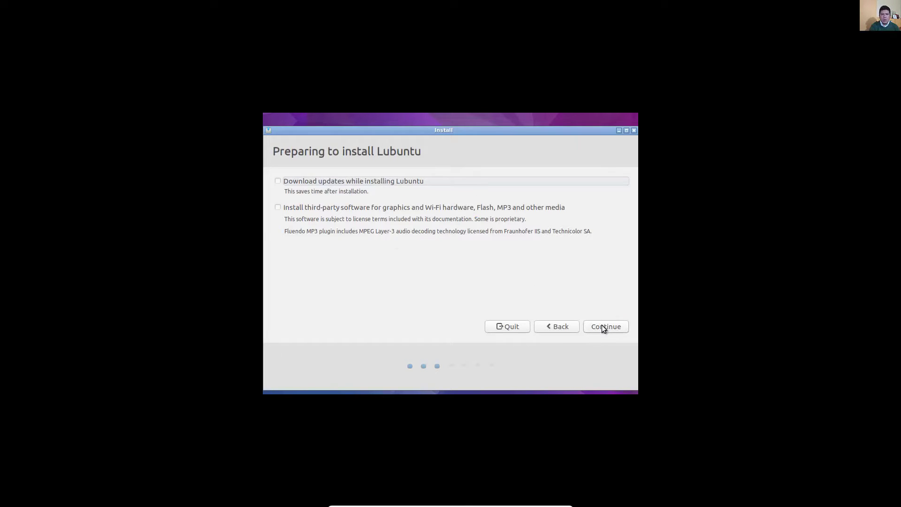
{"action": "left_click", "coordinate": [604, 326]}
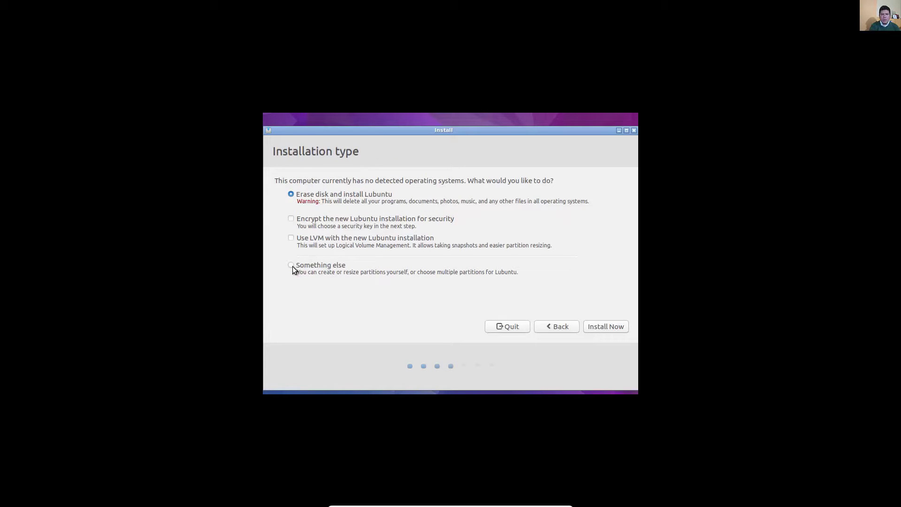
{"action": "left_click", "coordinate": [292, 266]}
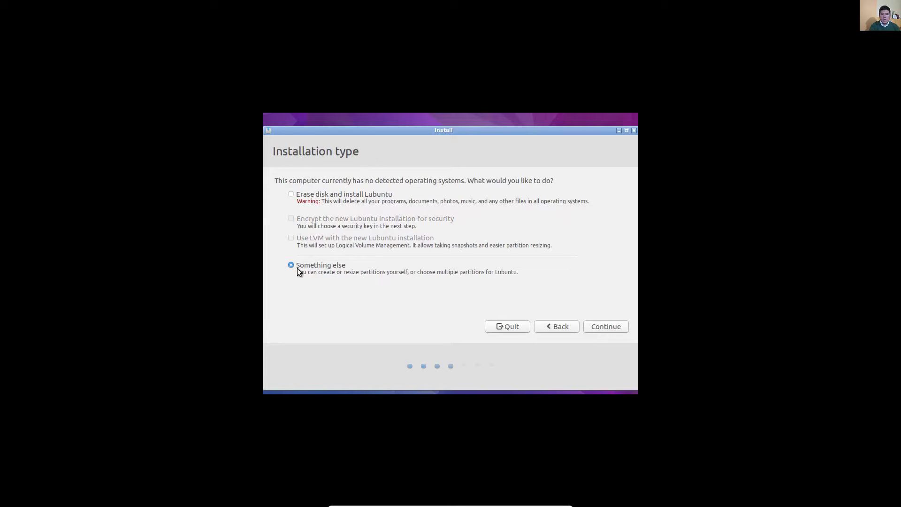
{"action": "left_click", "coordinate": [606, 327]}
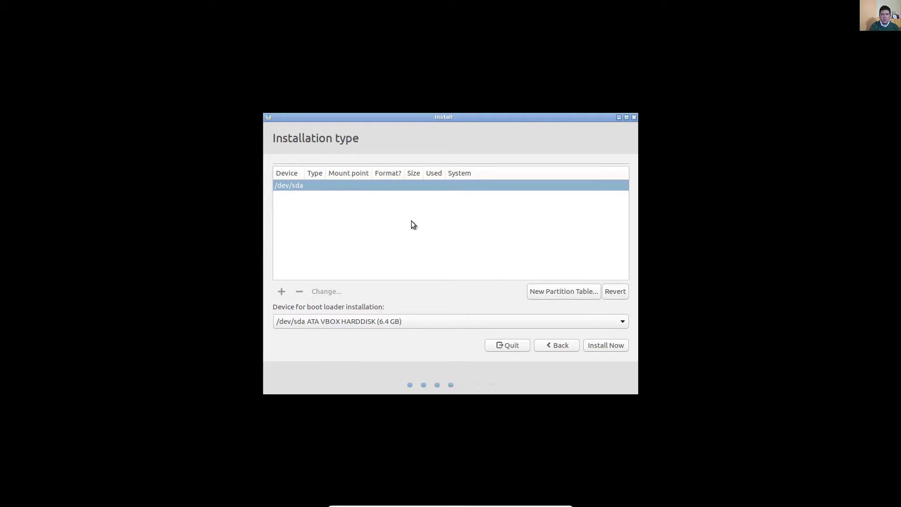
- Give /dev/sda a new empty partition table and select its free space
{"action": "left_click", "coordinate": [562, 292]}
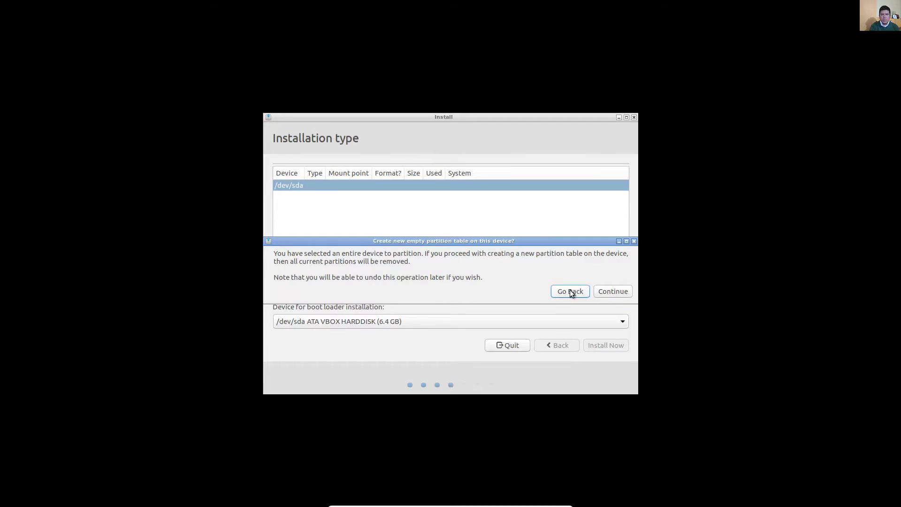
{"action": "left_click", "coordinate": [610, 291]}
{"action": "left_click", "coordinate": [305, 209]}
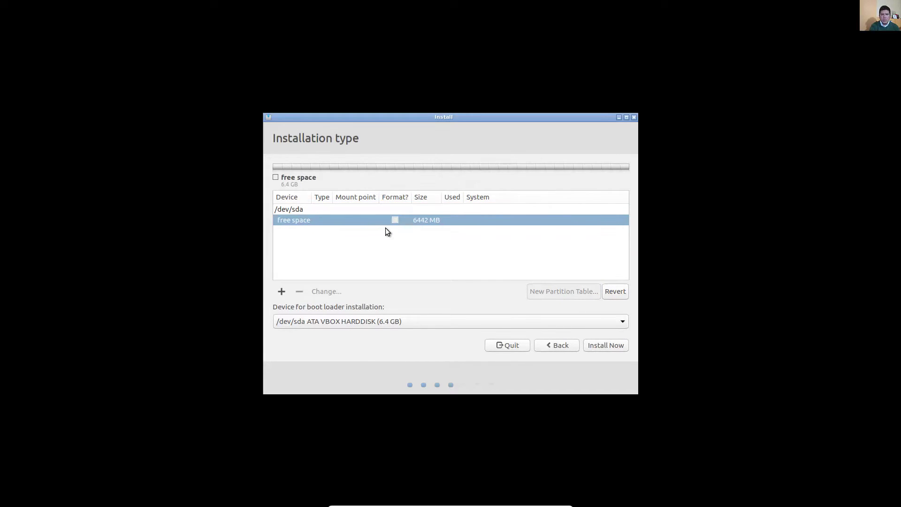
- Add a 512 MB partition used as swap area at the start of the disk
{"action": "left_click", "coordinate": [281, 291]}
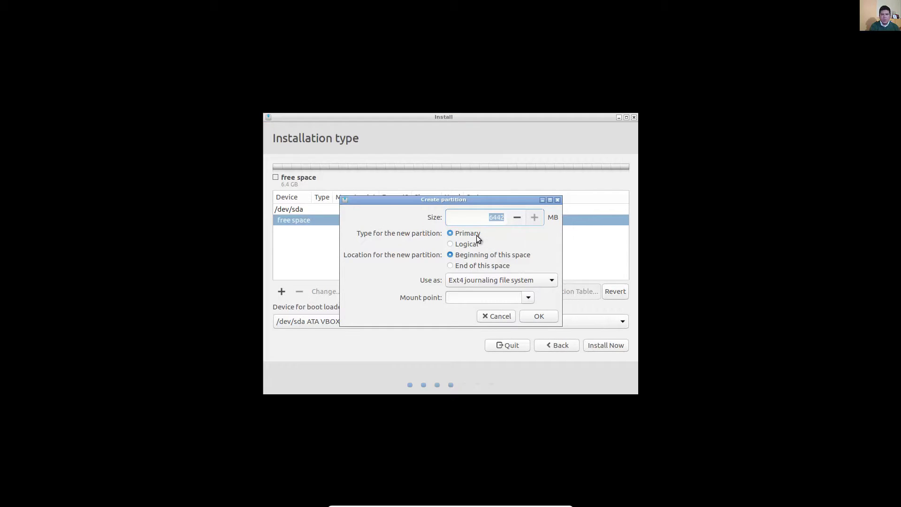
{"action": "left_click", "coordinate": [513, 218]}
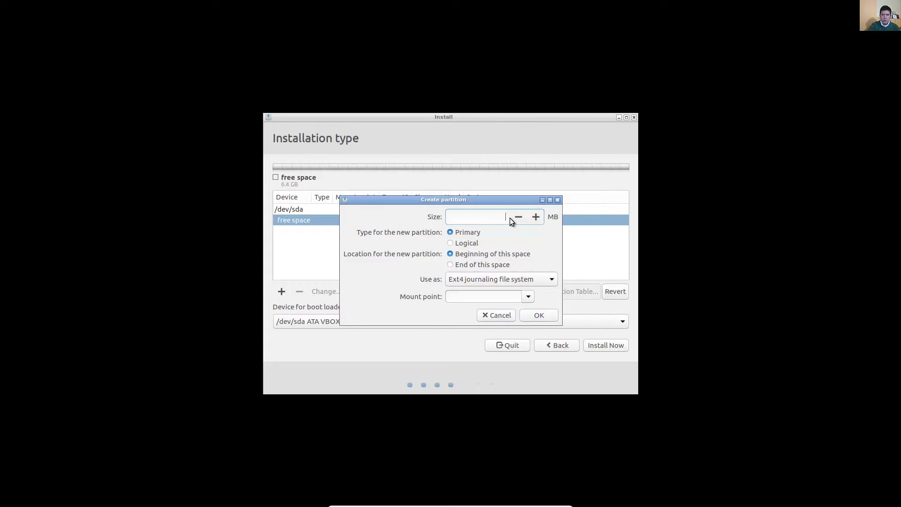
{"action": "type", "text": "12"}
{"action": "left_click", "coordinate": [458, 276]}
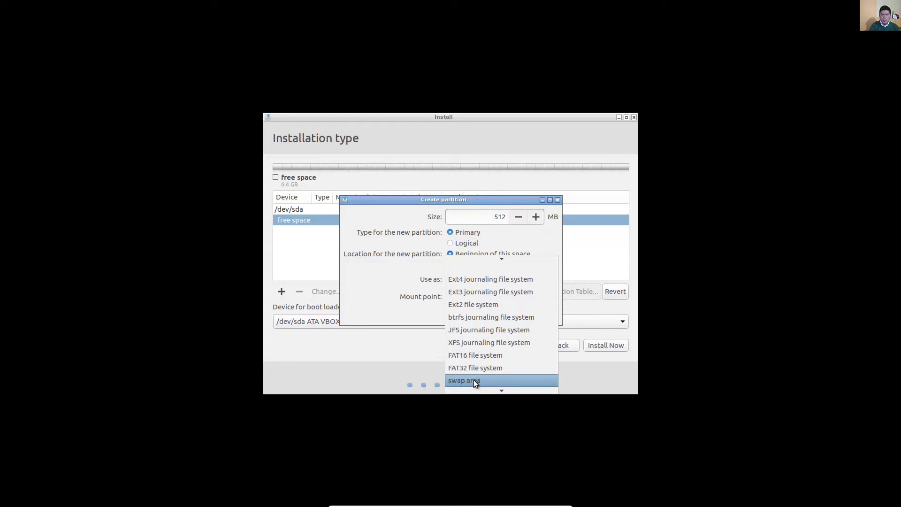
{"action": "left_click", "coordinate": [474, 379]}
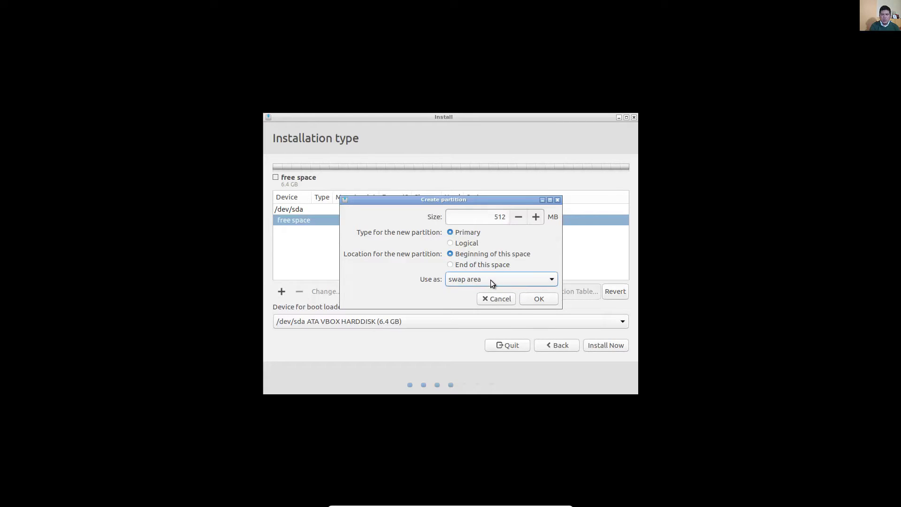
{"action": "left_click", "coordinate": [539, 298]}
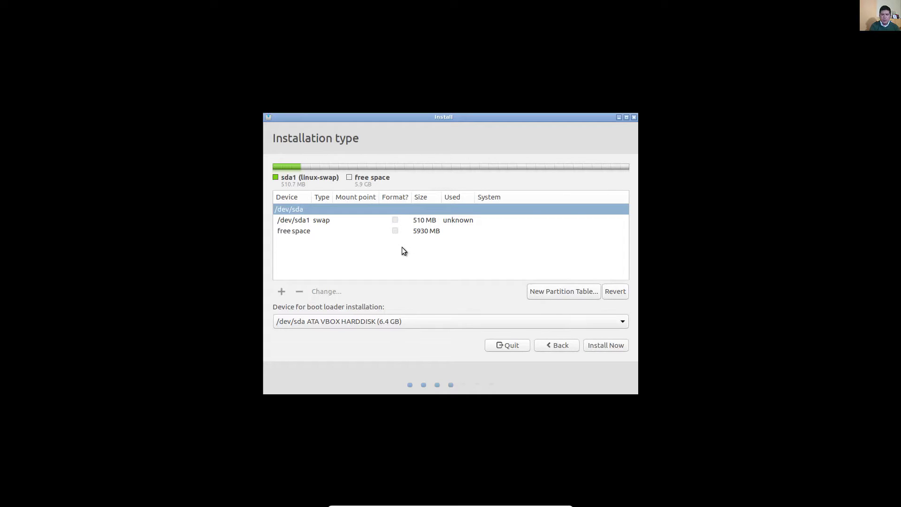
{"action": "left_click", "coordinate": [307, 231]}
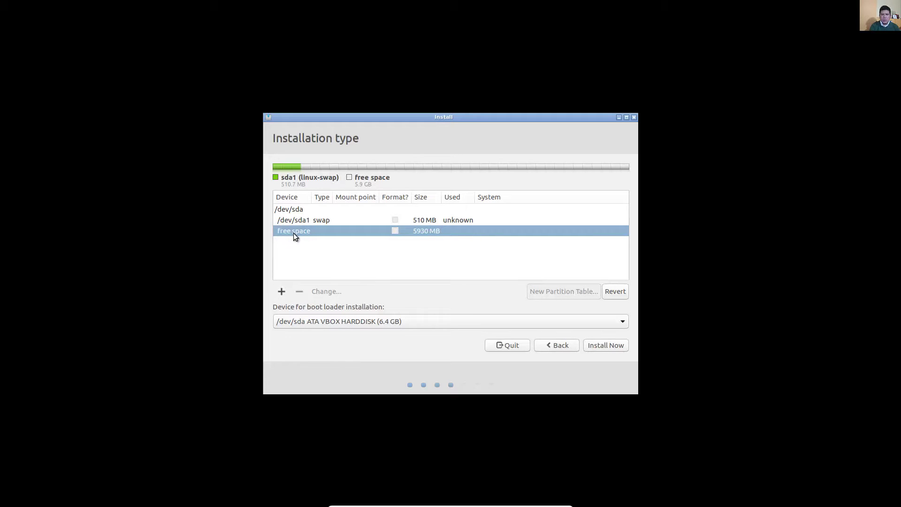
- Create a 5931 MB primary ext4 partition mounted at / from the remaining free space
{"action": "left_click", "coordinate": [281, 291]}
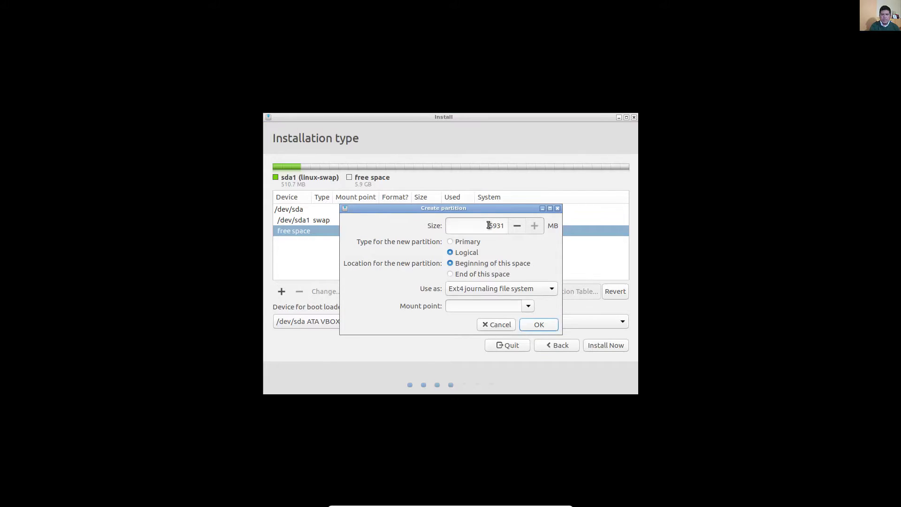
{"action": "left_click_drag", "start_coordinate": [488, 225], "coordinate": [510, 226]}
{"action": "left_click", "coordinate": [486, 225]}
{"action": "left_click", "coordinate": [528, 306]}
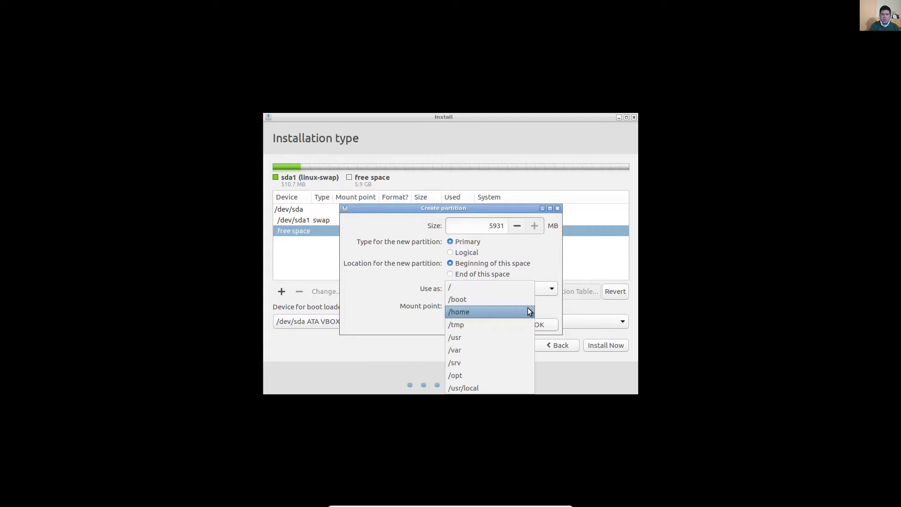
{"action": "left_click", "coordinate": [500, 287]}
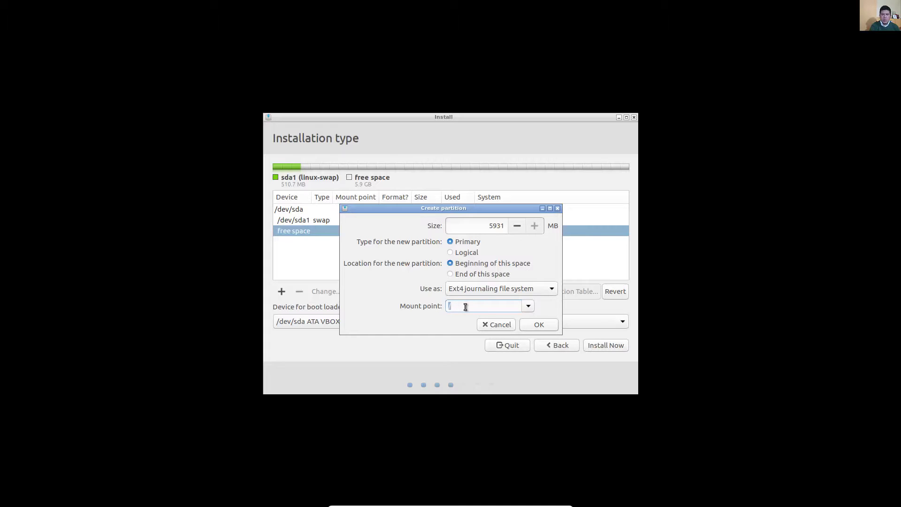
{"action": "left_click", "coordinate": [538, 322]}
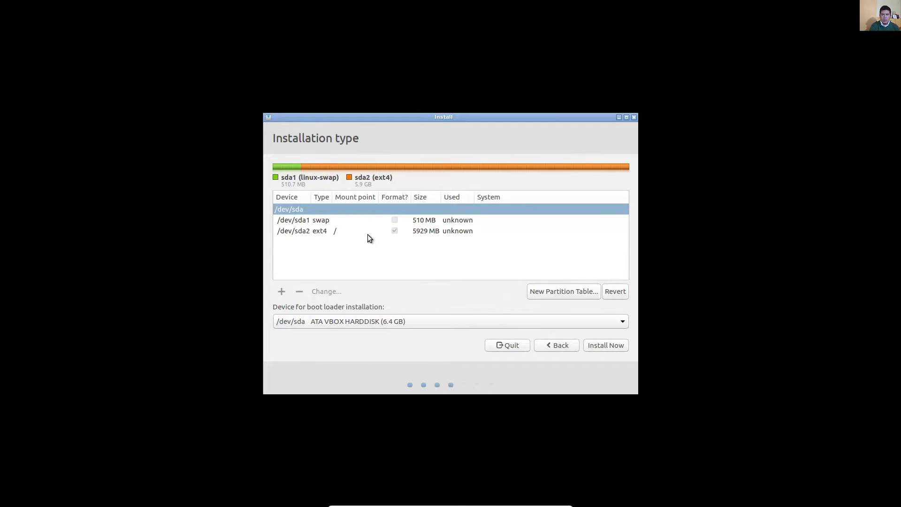
{"action": "left_click", "coordinate": [356, 232]}
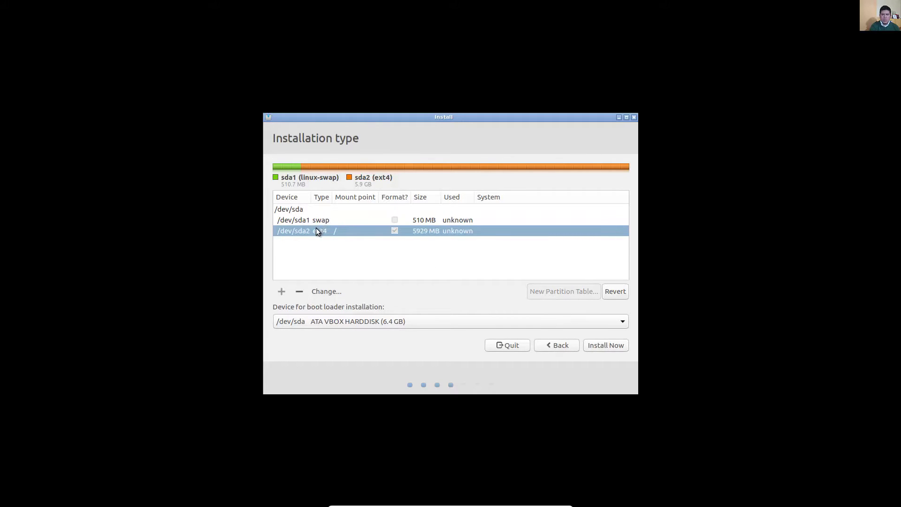
- Confirm writing partitions to disk, choose Lima as location, and accept the Spanish (Latin American) keyboard
{"action": "left_click", "coordinate": [595, 346]}
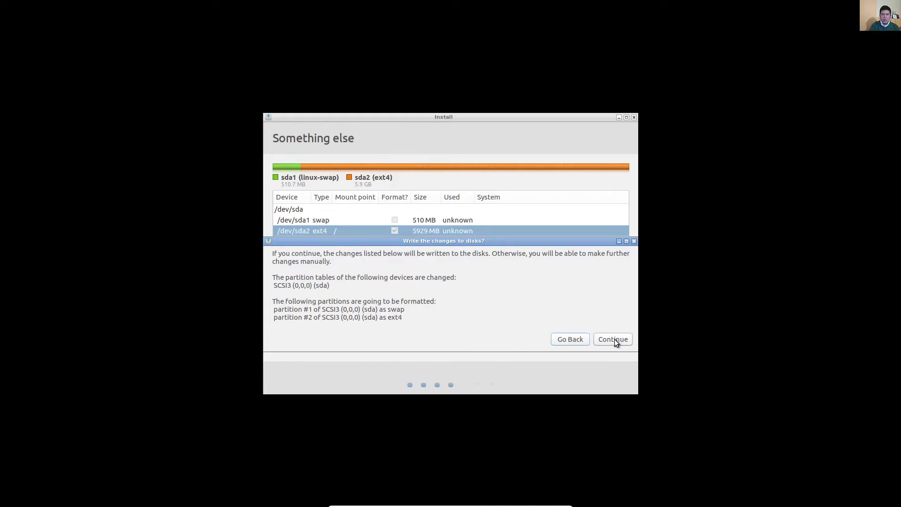
{"action": "left_click", "coordinate": [615, 339]}
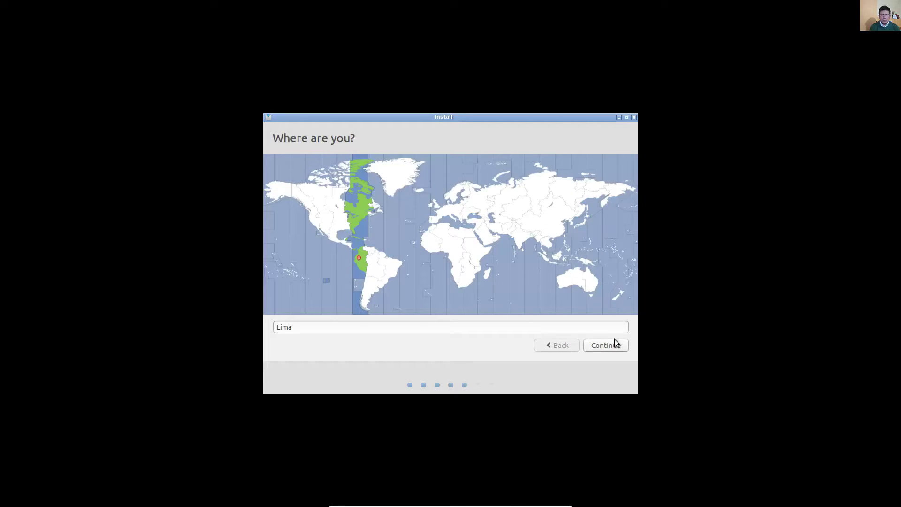
{"action": "left_click", "coordinate": [359, 269]}
{"action": "left_click", "coordinate": [615, 345]}
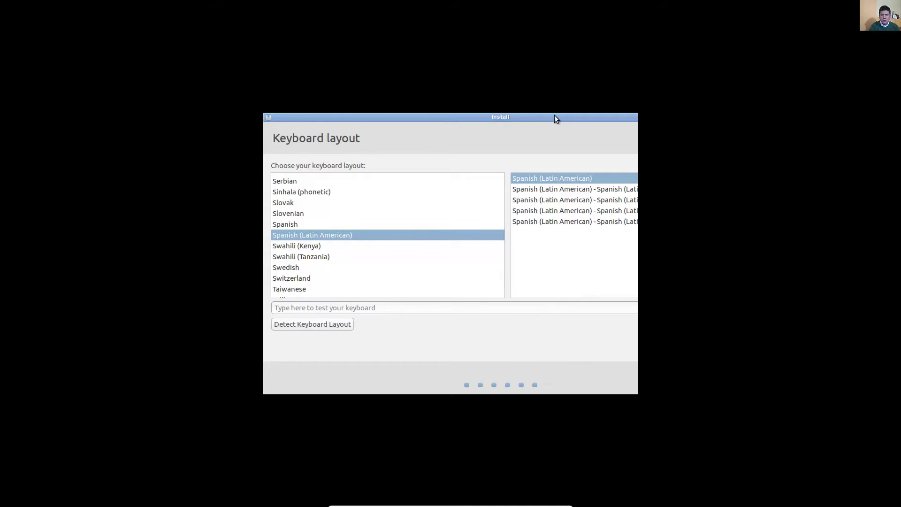
{"action": "left_click_drag", "start_coordinate": [555, 118], "coordinate": [404, 131]}
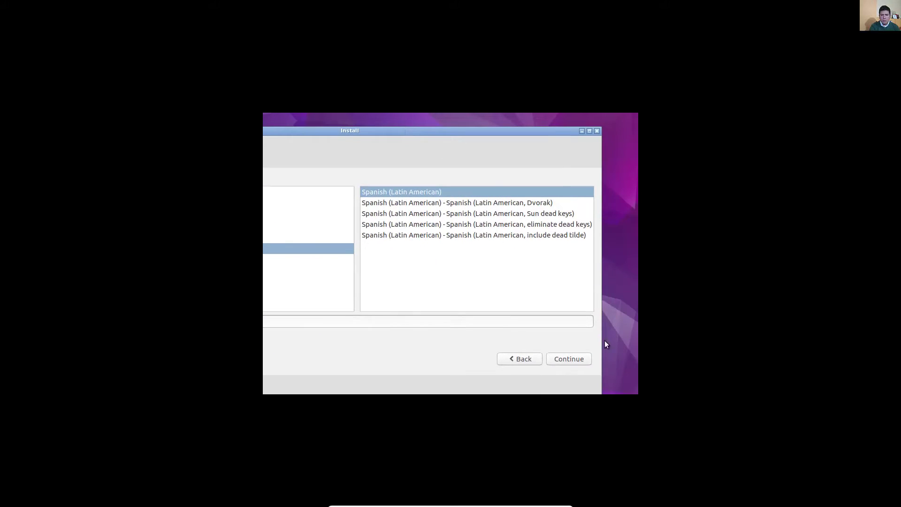
{"action": "left_click", "coordinate": [576, 358]}
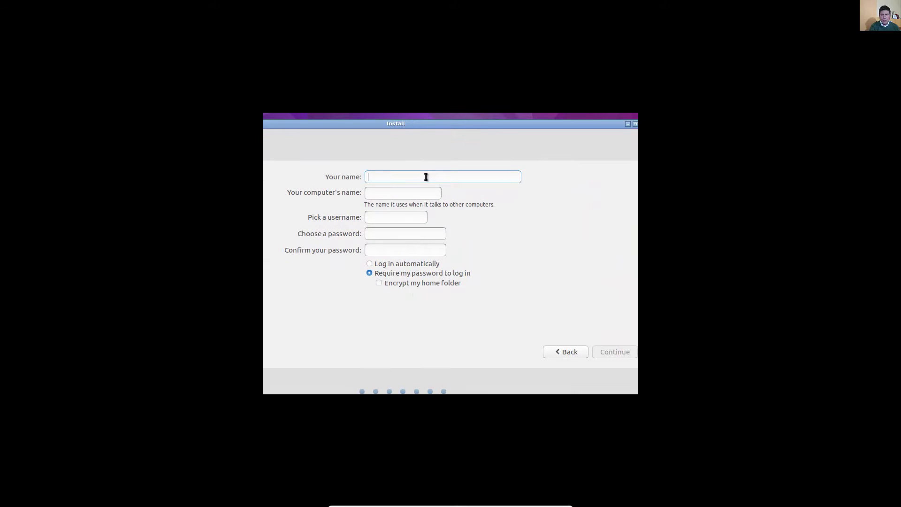
- Enter the full name, computer name lubuntu-gns3-1, a username and password, then start installing
{"action": "type", "text": "Christian Romero"}
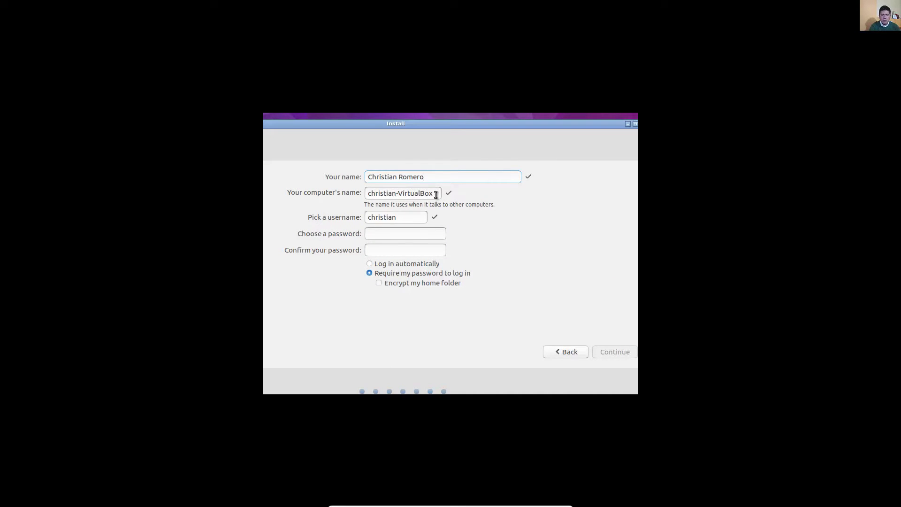
{"action": "left_click_drag", "start_coordinate": [438, 194], "coordinate": [362, 193]}
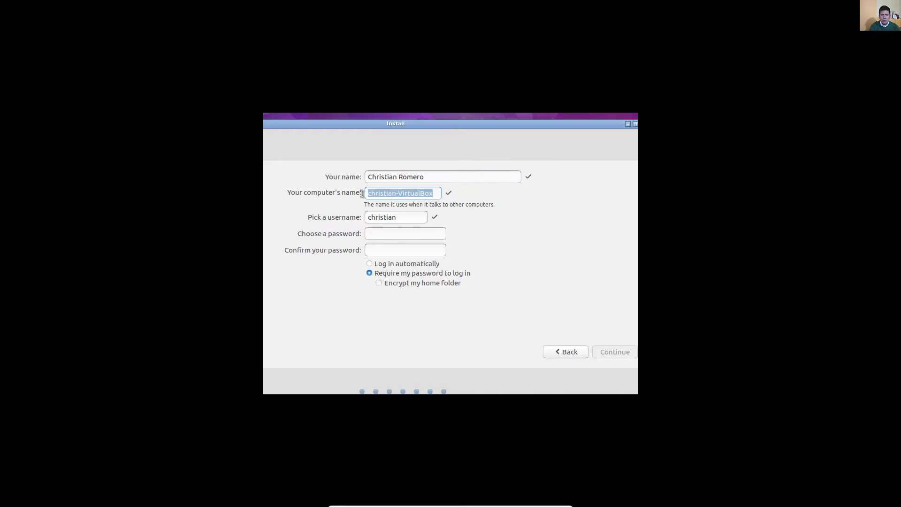
{"action": "type", "text": "lubuntu-gns3-1"}
{"action": "key", "text": "Tab"}
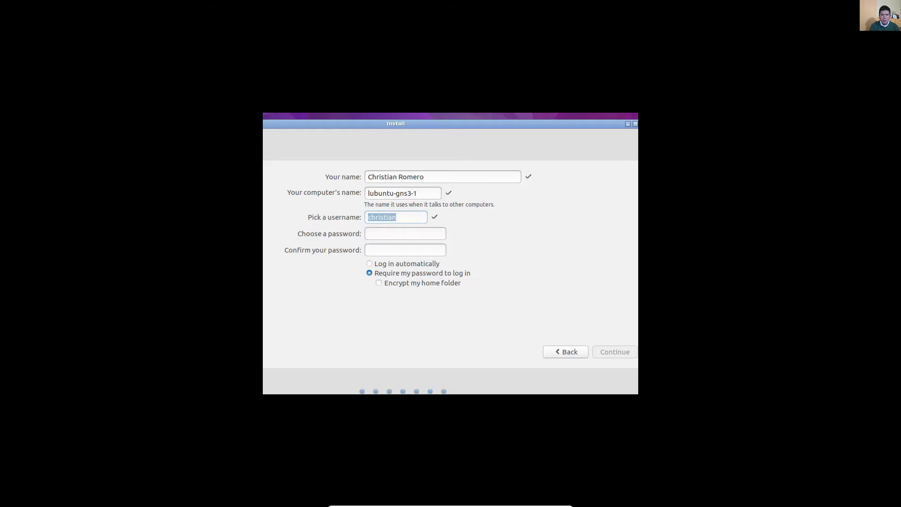
{"action": "type", "text": "cromero"}
{"action": "key", "text": "Tab"}
{"action": "type", "text": "************"}
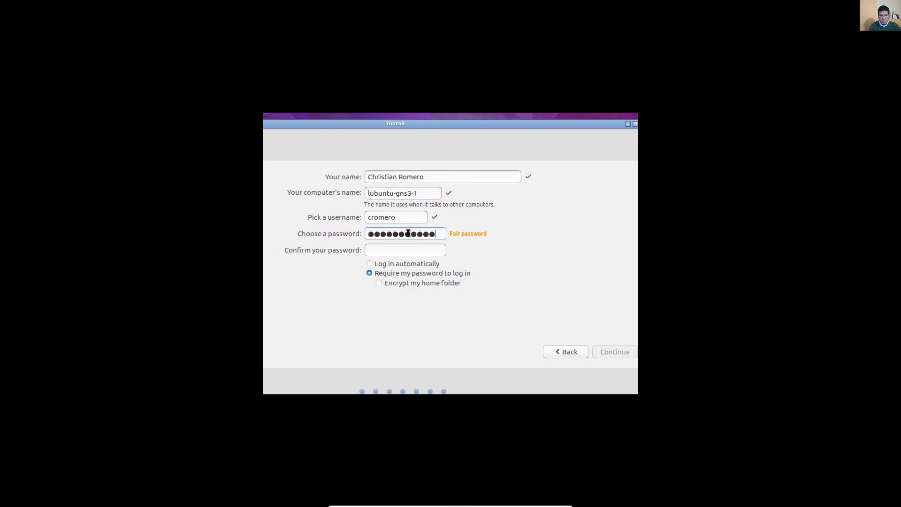
{"action": "key", "text": "Tab"}
{"action": "type", "text": "************"}
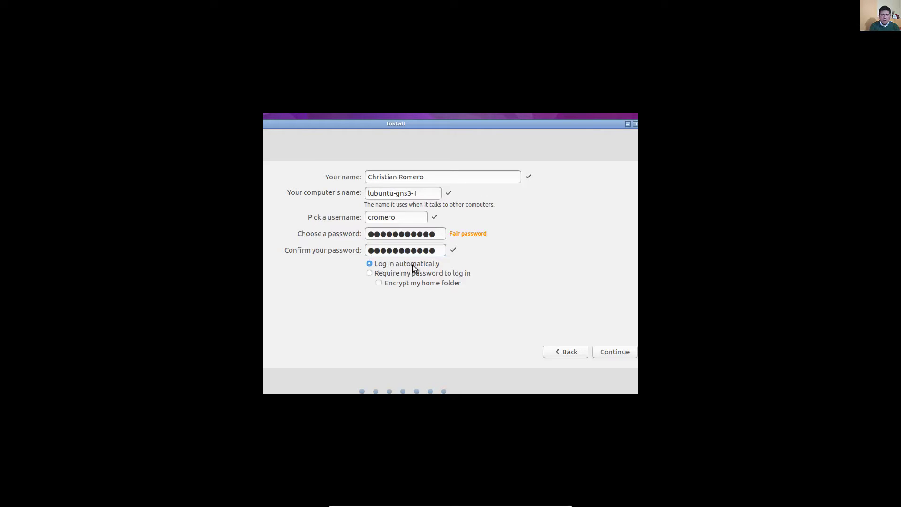
{"action": "left_click", "coordinate": [615, 353]}
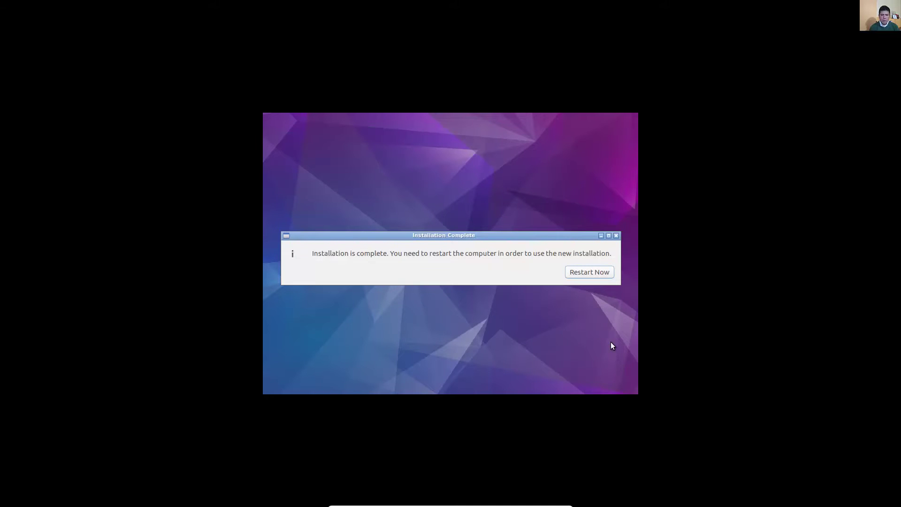
- Restart into the installed Lubuntu, confirming the remove-installation-medium prompt
{"action": "left_click", "coordinate": [591, 274]}
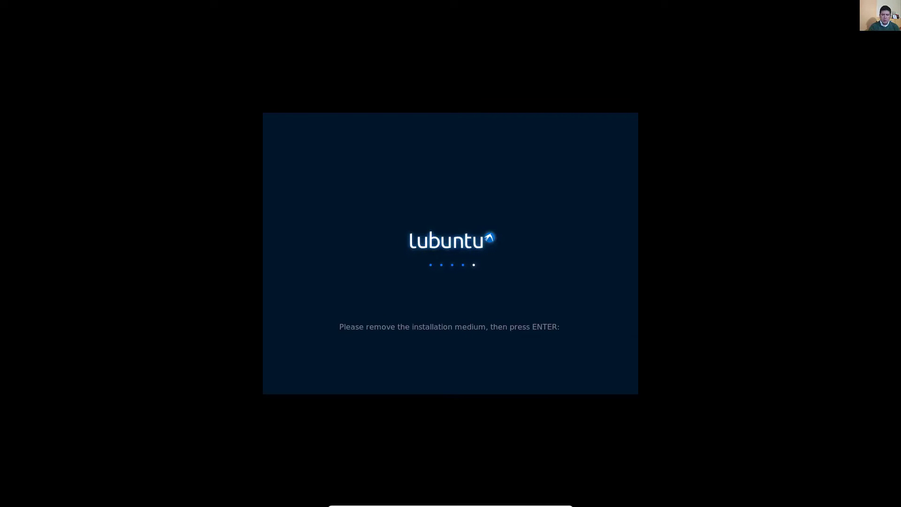
{"action": "key", "text": "Return"}
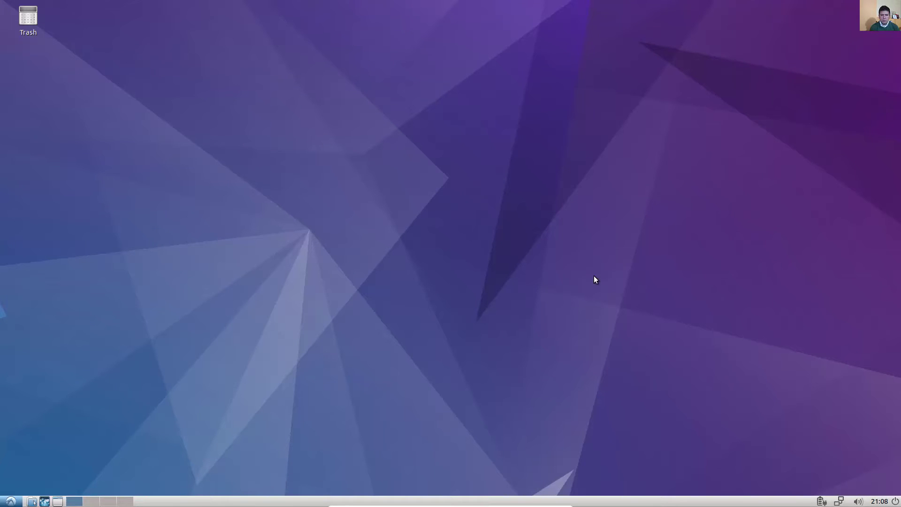
- Launch LXTerminal from the desktop icon and move its window up and left
{"action": "left_click", "coordinate": [10, 502]}
{"action": "mouse_move", "coordinate": [45, 446]}
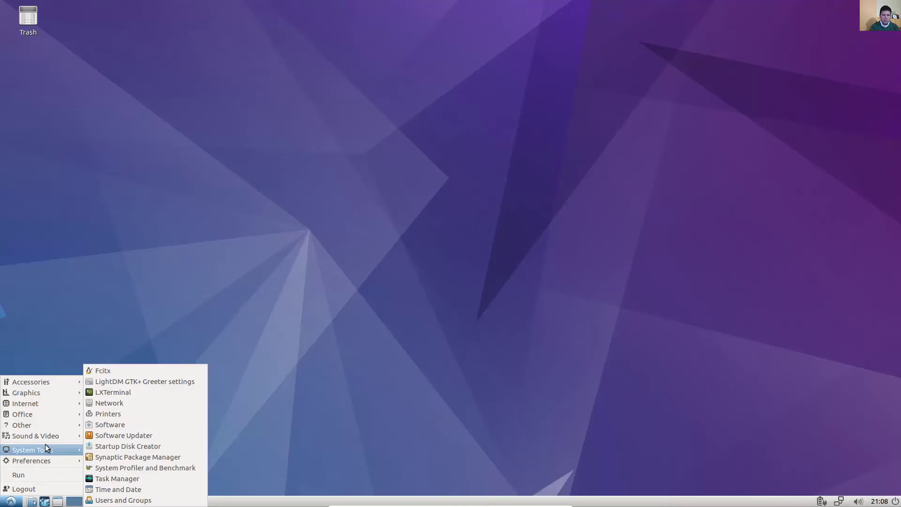
{"action": "mouse_move", "coordinate": [73, 427]}
{"action": "left_click", "coordinate": [125, 392]}
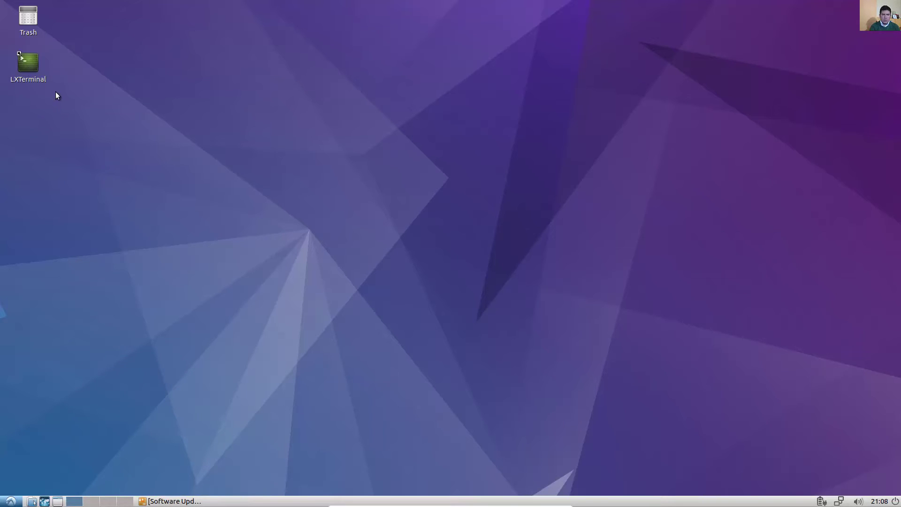
{"action": "left_click", "coordinate": [29, 61]}
{"action": "double_click", "coordinate": [29, 61]}
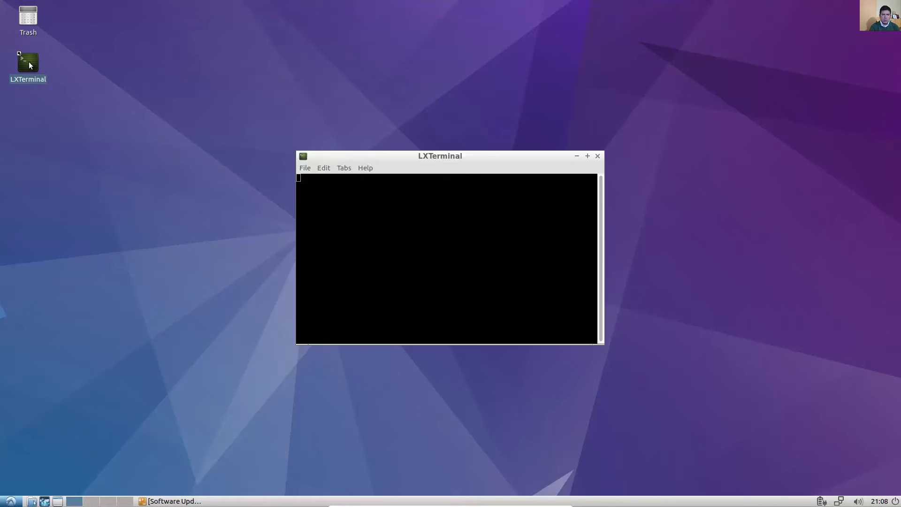
{"action": "left_click_drag", "start_coordinate": [501, 153], "coordinate": [395, 101]}
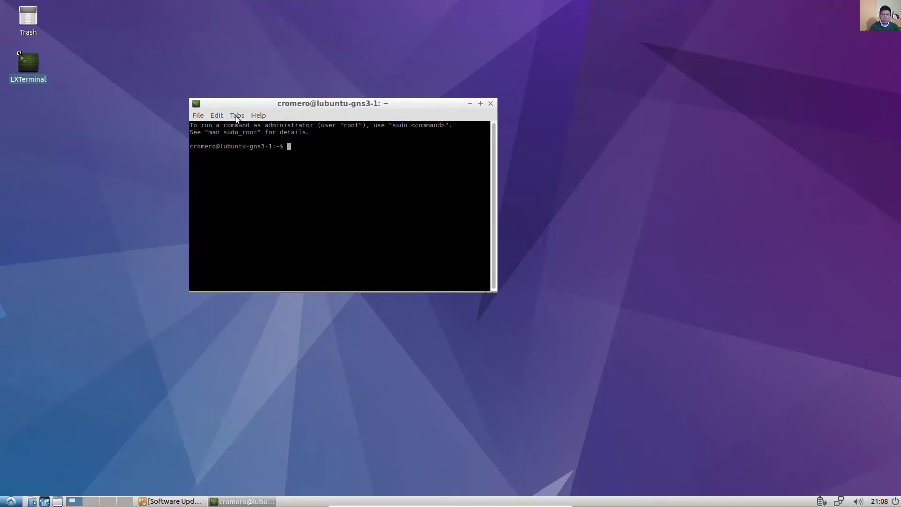
- Change the terminal font to Monospace size 12 in Preferences and apply it
{"action": "left_click", "coordinate": [221, 115]}
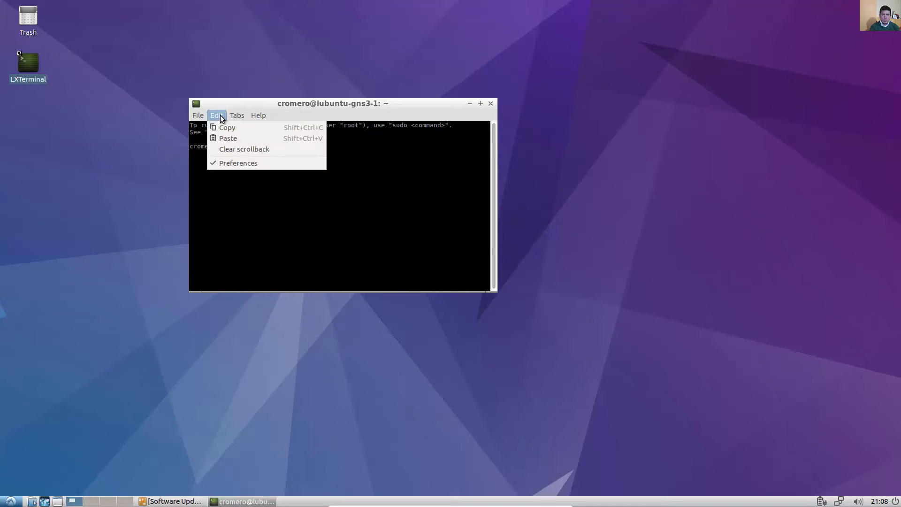
{"action": "left_click", "coordinate": [238, 161]}
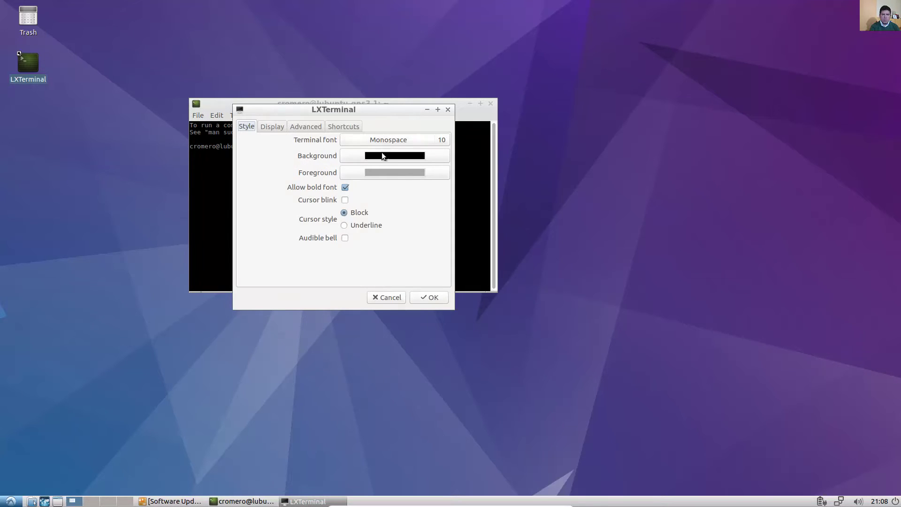
{"action": "left_click", "coordinate": [437, 141]}
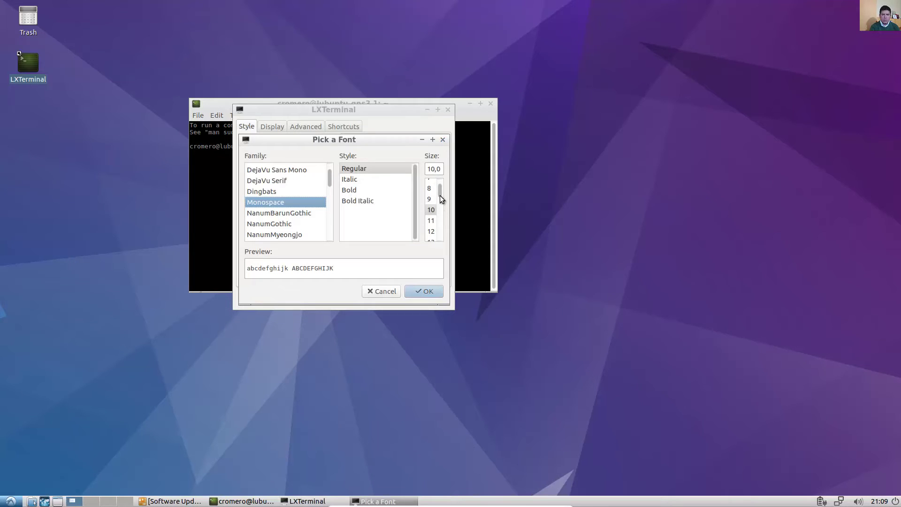
{"action": "scroll", "coordinate": [440, 197], "scroll_direction": "down", "scroll_amount": 1}
{"action": "left_click", "coordinate": [431, 210]}
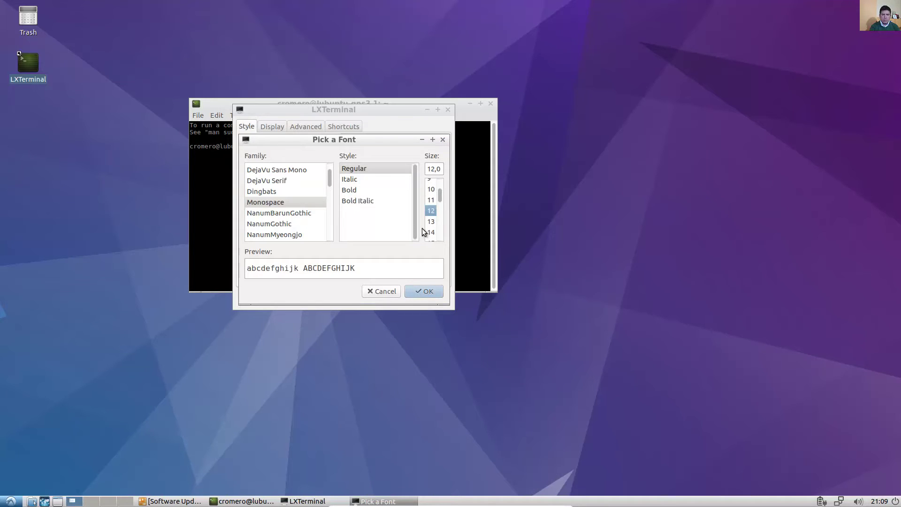
{"action": "left_click", "coordinate": [423, 290]}
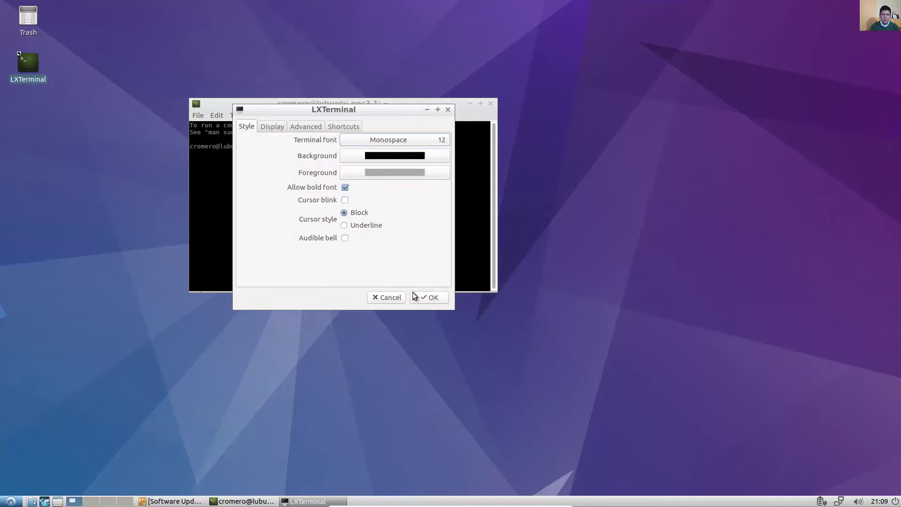
{"action": "left_click", "coordinate": [422, 297]}
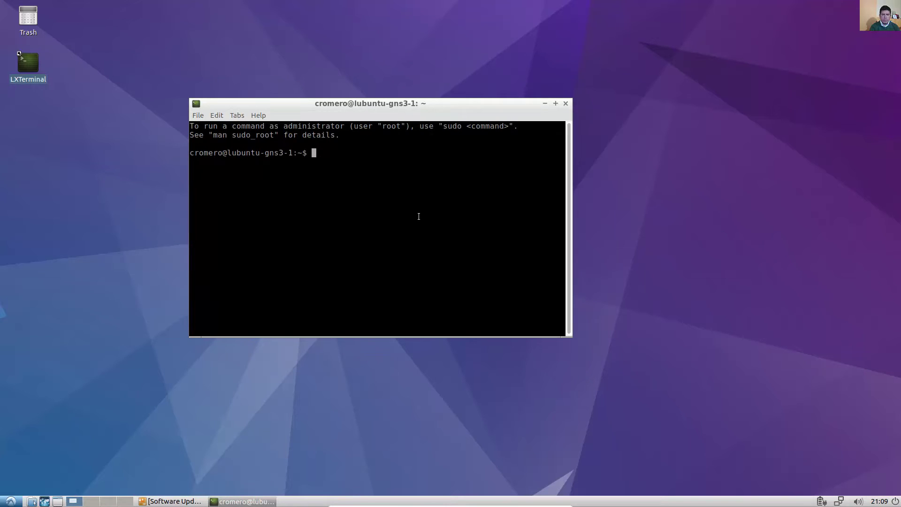
- Ping google.com, stop it after 7 of 7 replies with 0% loss, and enlarge the terminal
{"action": "type", "text": "ping google.com"}
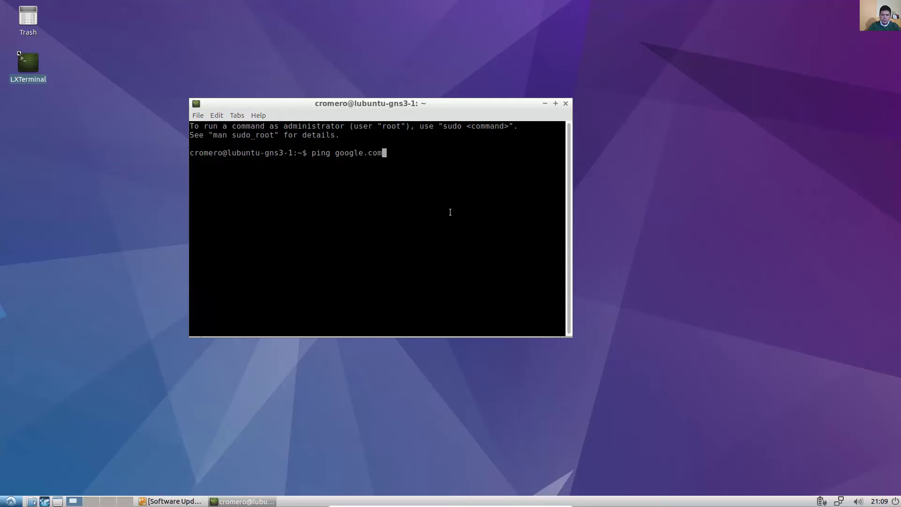
{"action": "key", "text": "Return"}
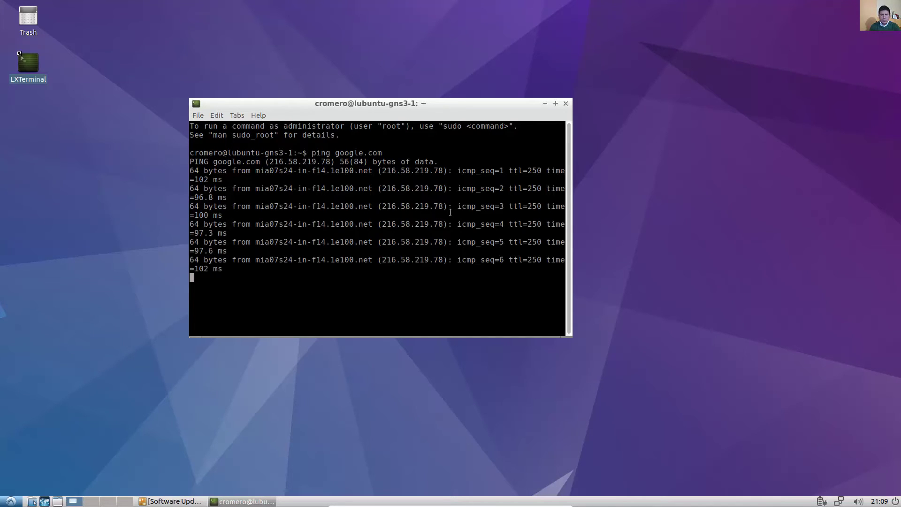
{"action": "key", "text": "ctrl+c"}
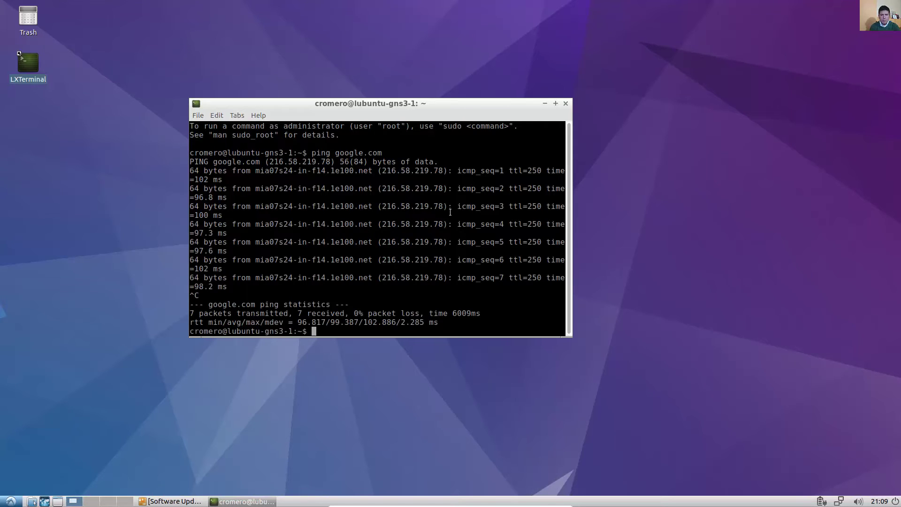
{"action": "left_click_drag", "start_coordinate": [573, 336], "coordinate": [745, 431]}
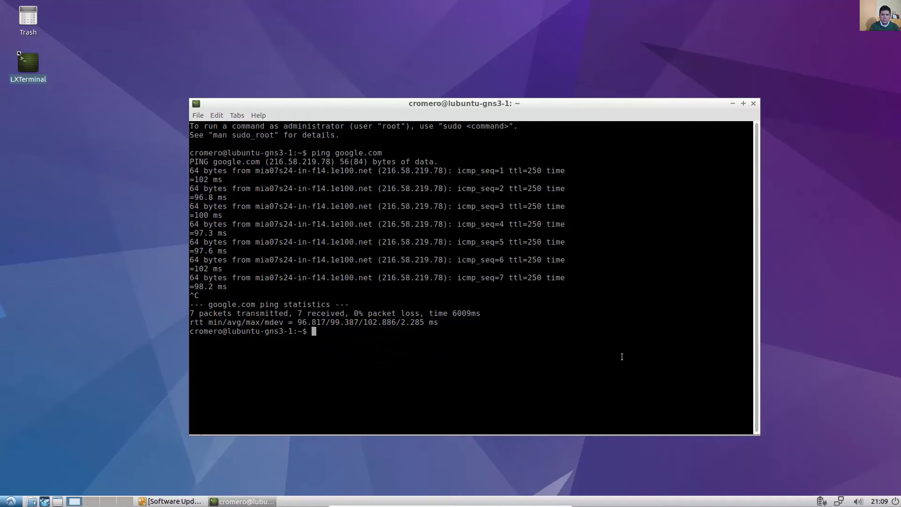
- Recall the ping command and start rewriting it as a traceroute
{"action": "key", "text": "Up"}
{"action": "key", "text": "Left"}
{"action": "key", "text": "Left"}
{"action": "key", "text": "Left"}
{"action": "key", "text": "Left"}
{"action": "key", "text": "Left"}
{"action": "key", "text": "Left"}
{"action": "key", "text": "Left"}
{"action": "key", "text": "Left"}
{"action": "key", "text": "Left"}
{"action": "key", "text": "Left"}
{"action": "key", "text": "Left"}
{"action": "key", "text": "BackSpace"}
{"action": "key", "text": "BackSpace"}
{"action": "key", "text": "BackSpace"}
{"action": "key", "text": "BackSpace"}
- Install traceroute with sudo apt-get install traceroute and the administrator password
{"action": "type", "text": "tracer"}
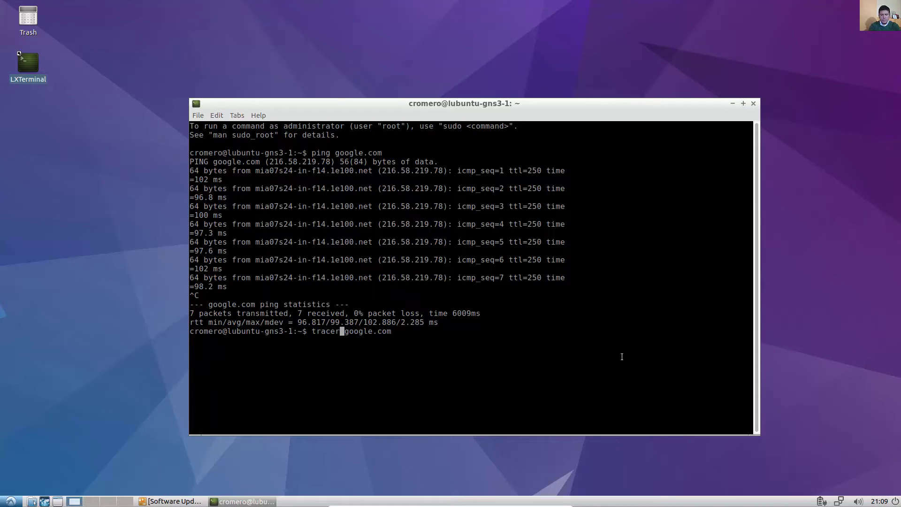
{"action": "type", "text": "oute"}
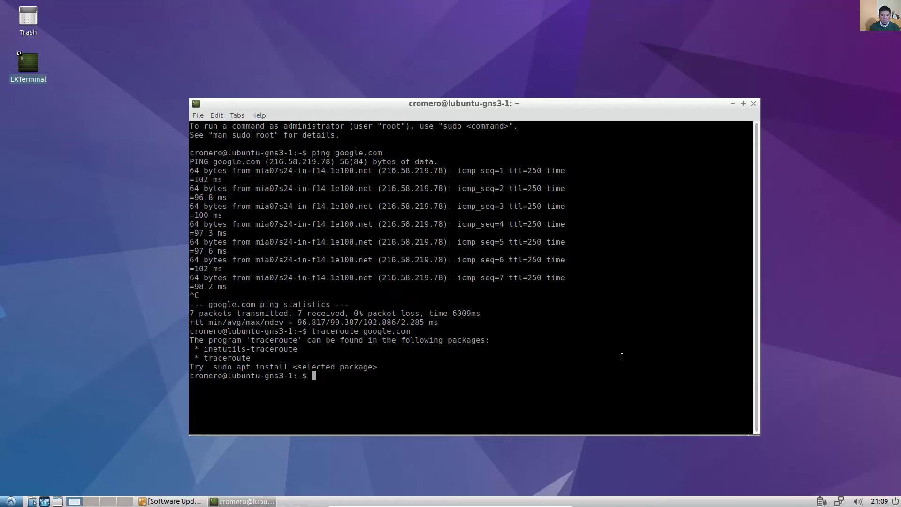
{"action": "type", "text": "sudo apt-get install trace"}
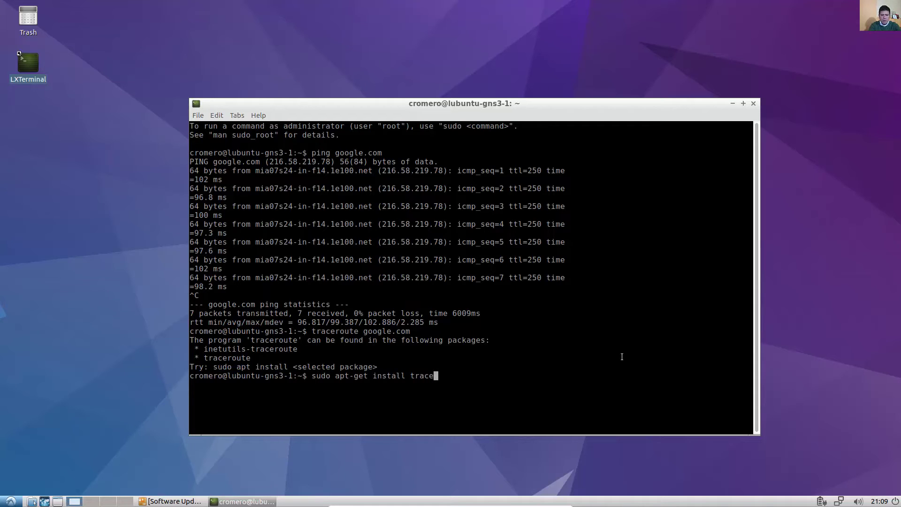
{"action": "type", "text": "route"}
{"action": "key", "text": "Return"}
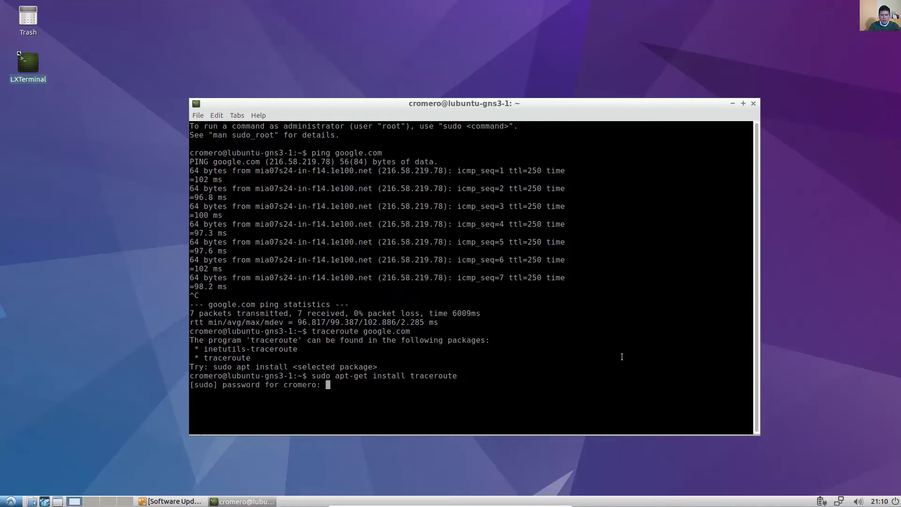
{"action": "key", "text": "Return"}
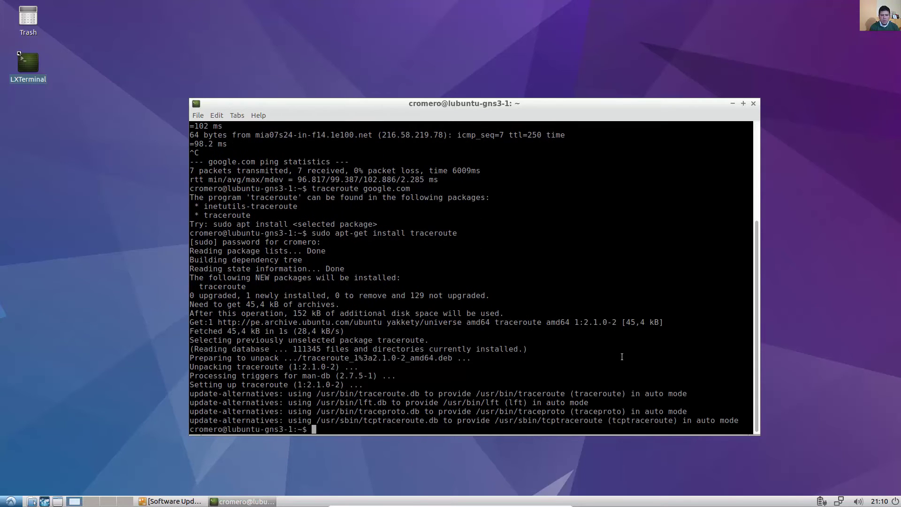
- Rerun traceroute google.com, reaching 216.58.192.78 in 4 hops, and begin typing nslookup
{"action": "key", "text": "Up"}
{"action": "key", "text": "Up"}
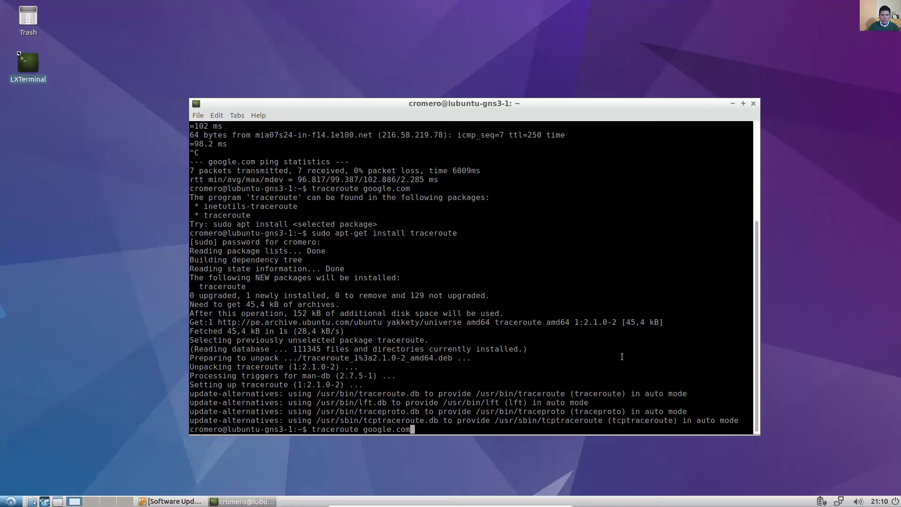
{"action": "key", "text": "Return"}
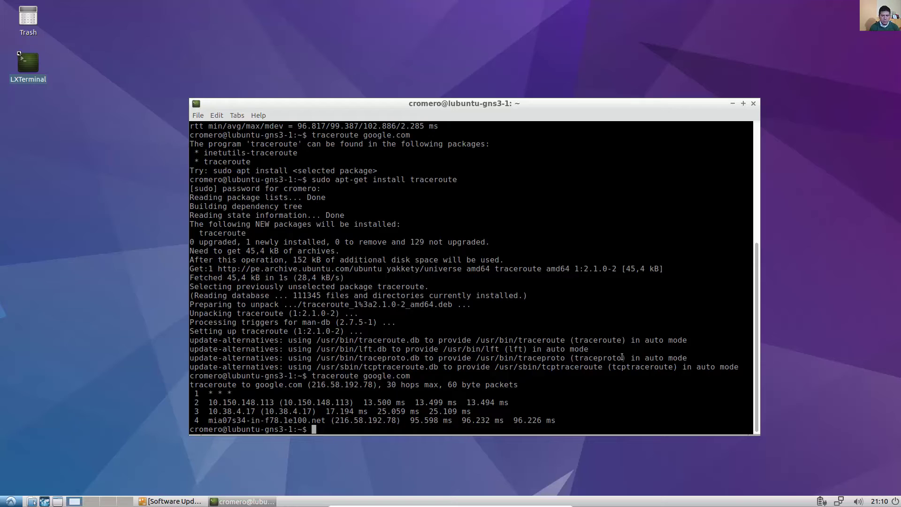
{"action": "type", "text": "nslookup google.com"}
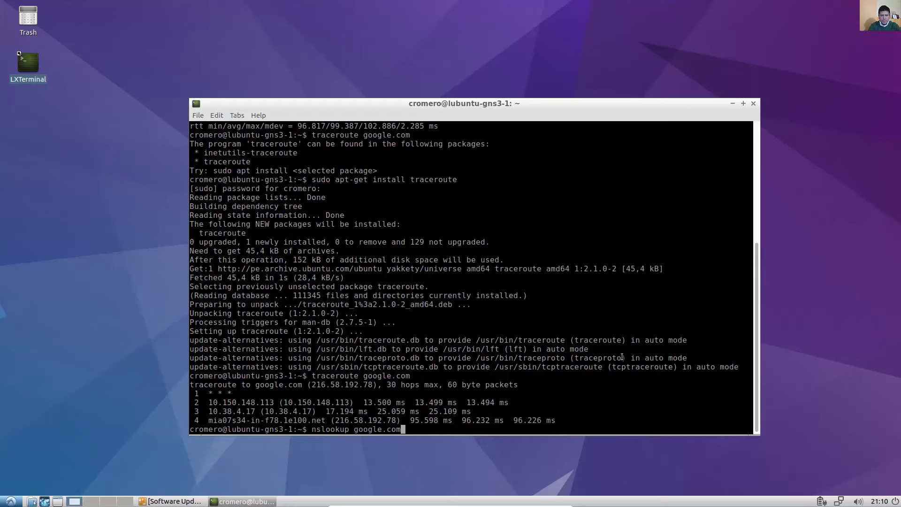
- Run nslookup google.com and ip address, highlighting enp0s3's 192.168.1.32/24 address
{"action": "key", "text": "Return"}
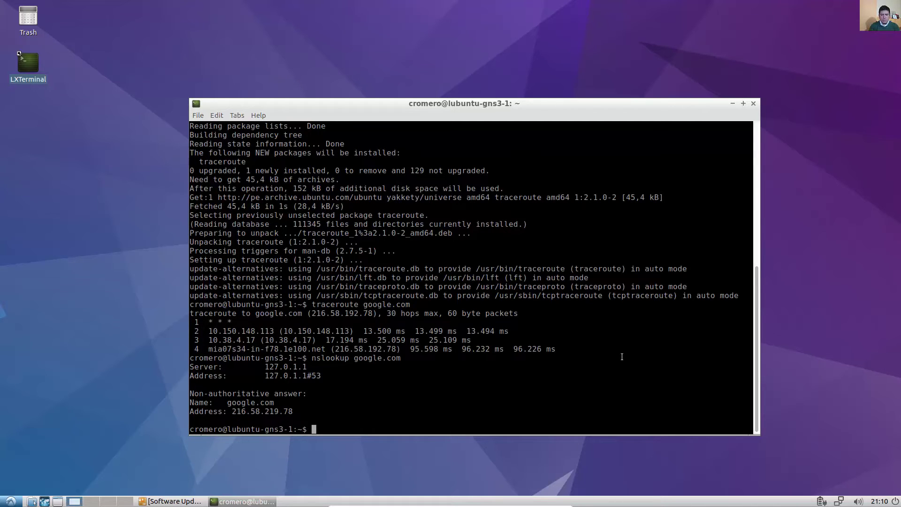
{"action": "type", "text": "ip address"}
{"action": "key", "text": "Return"}
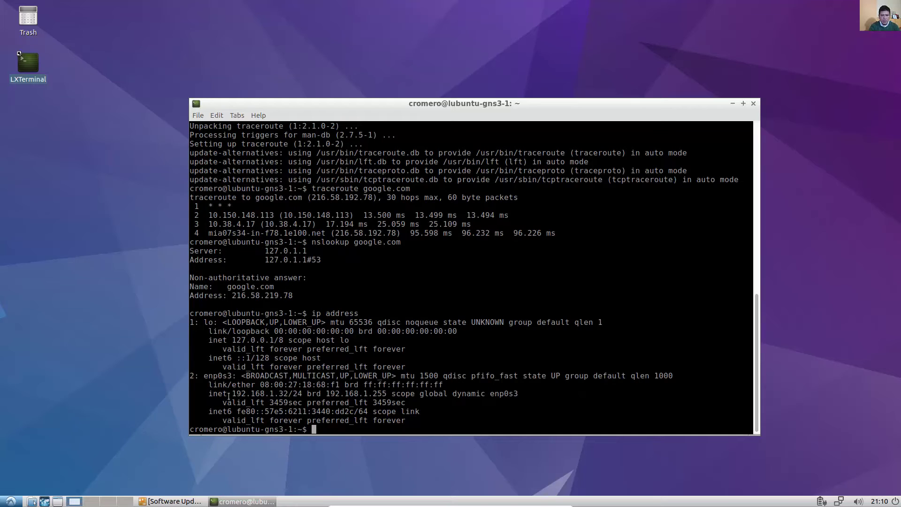
{"action": "left_click_drag", "start_coordinate": [229, 396], "coordinate": [324, 396]}
{"action": "left_click", "coordinate": [407, 429]}
- Close the terminal, take the VM out of full-screen, and enlarge its window
{"action": "left_click", "coordinate": [754, 103]}
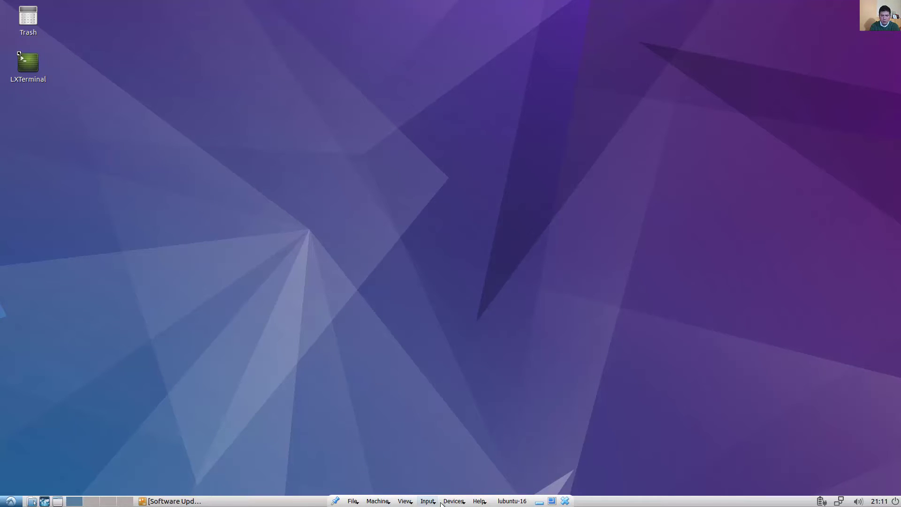
{"action": "left_click", "coordinate": [405, 501]}
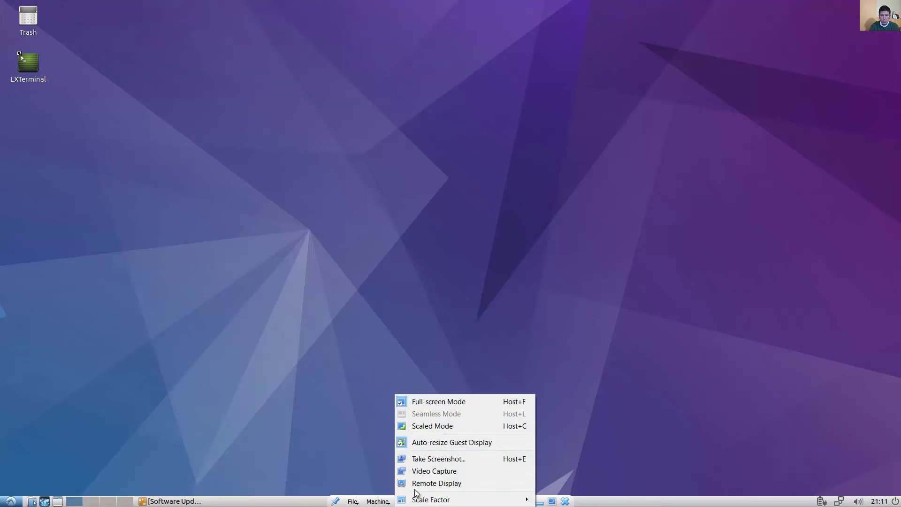
{"action": "left_click", "coordinate": [468, 403]}
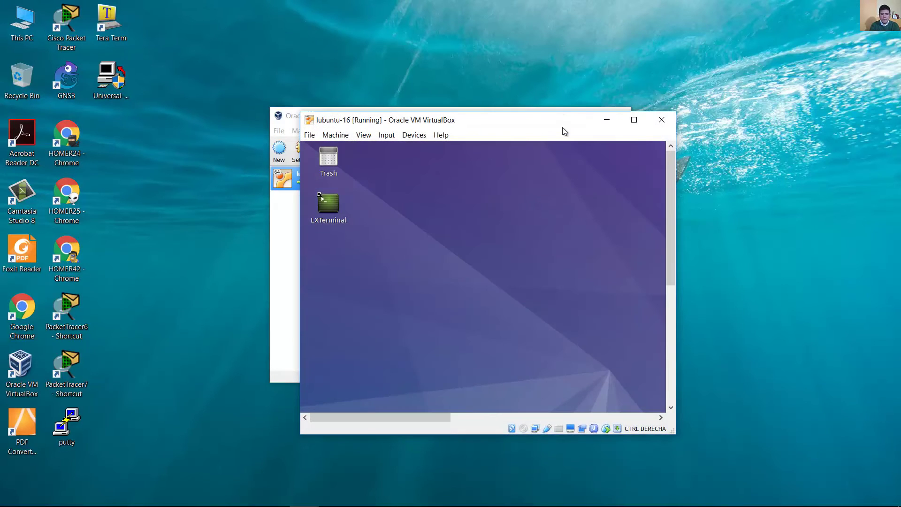
{"action": "left_click_drag", "start_coordinate": [300, 111], "coordinate": [79, 22]}
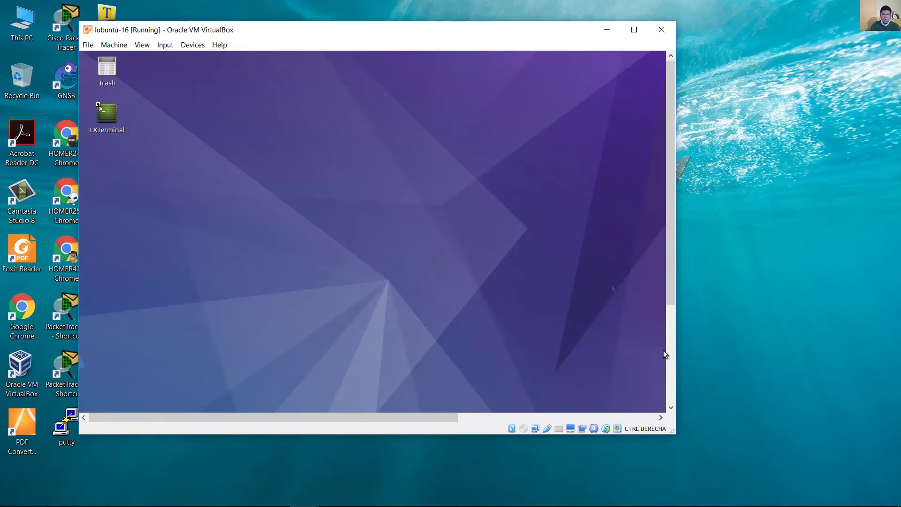
{"action": "left_click_drag", "start_coordinate": [676, 345], "coordinate": [794, 328]}
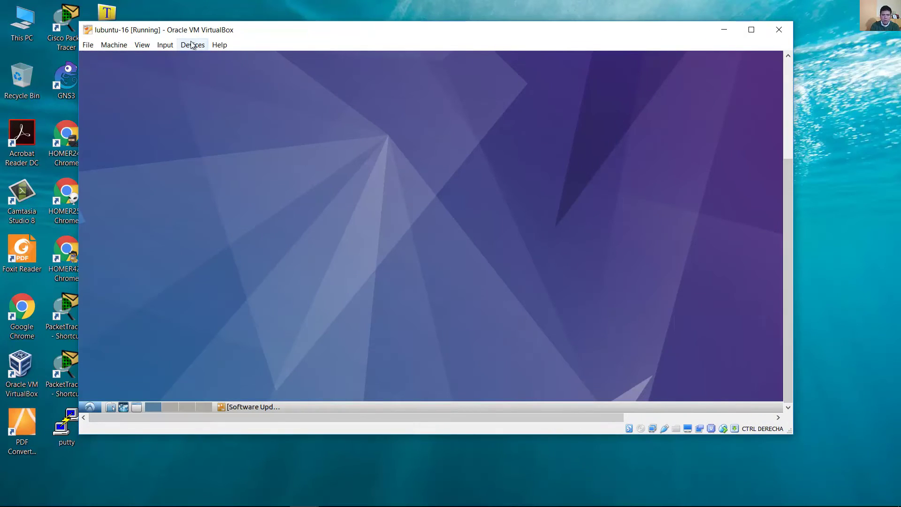
- Open the VM window's Devices menu
{"action": "left_click", "coordinate": [191, 44]}
{"action": "left_click", "coordinate": [243, 36]}
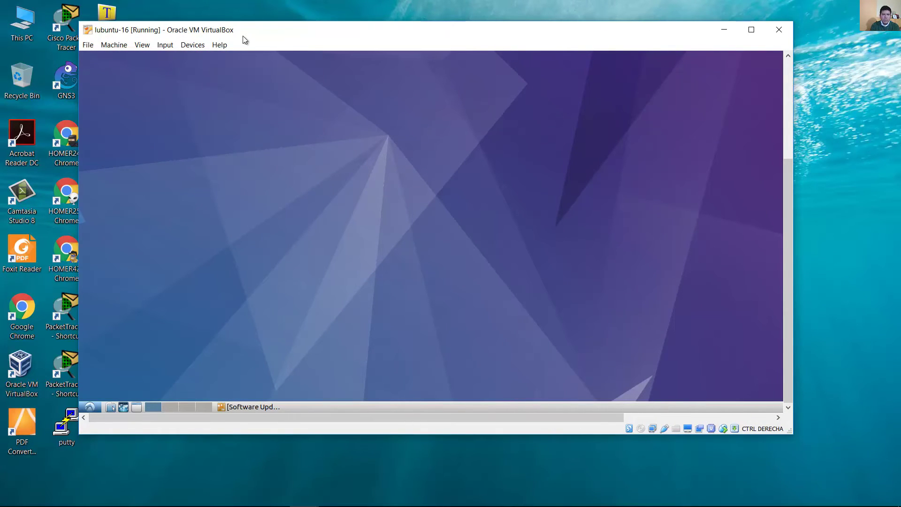
{"action": "left_click", "coordinate": [205, 49]}
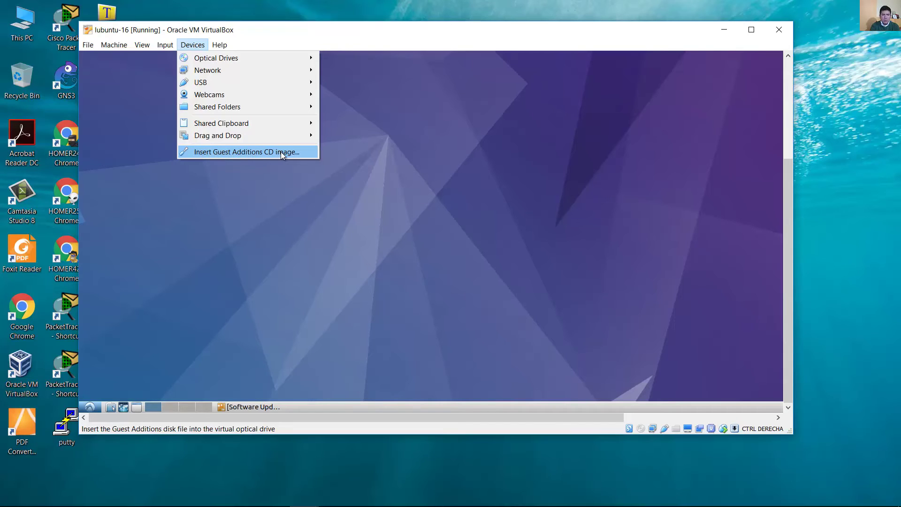
- Insert the Guest Additions CD, open it in File Manager, select VBoxLinuxAdditions.run, and launch LXTerminal
{"action": "left_click", "coordinate": [237, 152]}
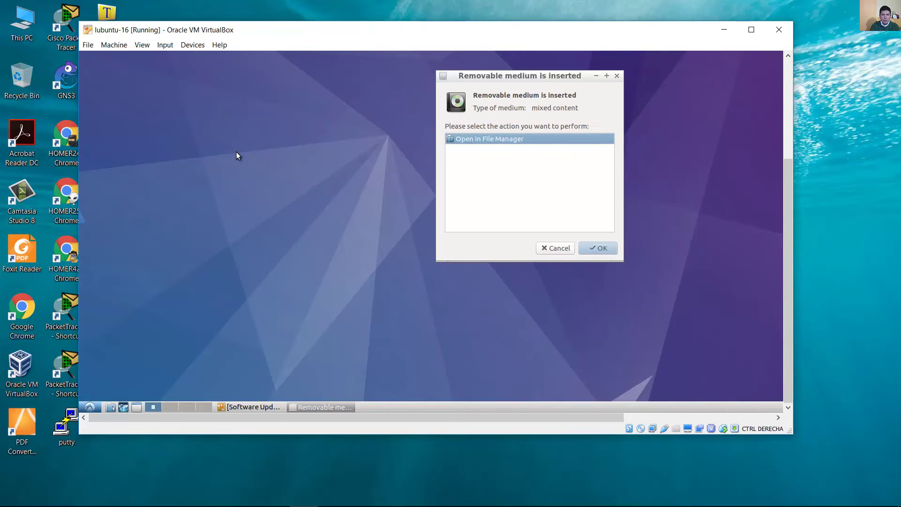
{"action": "left_click", "coordinate": [606, 252]}
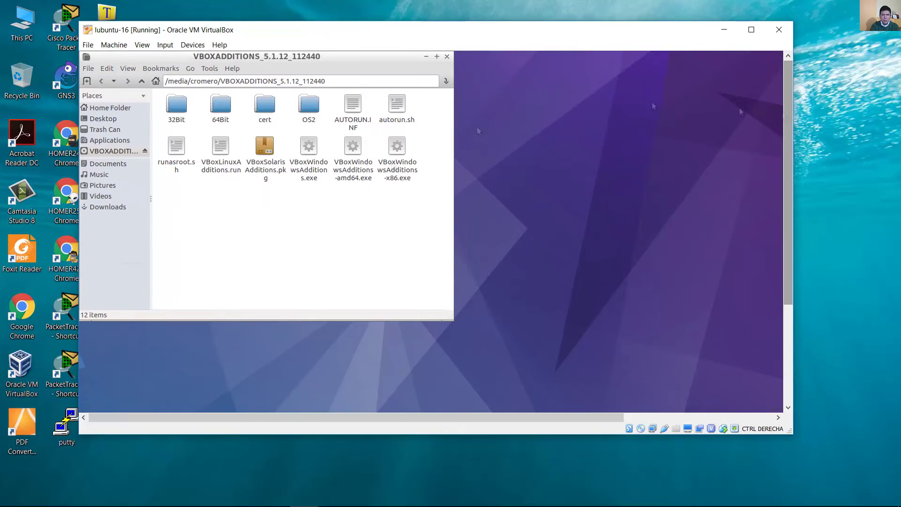
{"action": "left_click", "coordinate": [220, 146]}
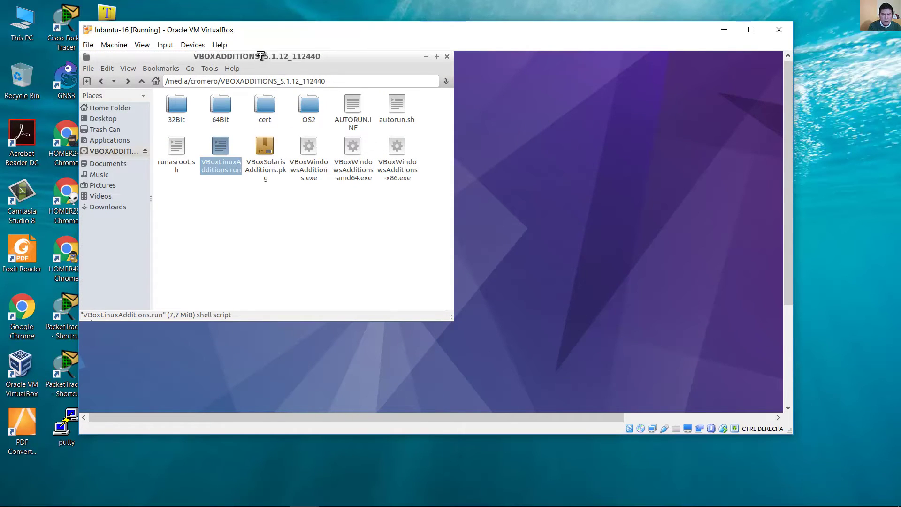
{"action": "left_click_drag", "start_coordinate": [342, 56], "coordinate": [418, 53]}
{"action": "double_click", "coordinate": [117, 164]}
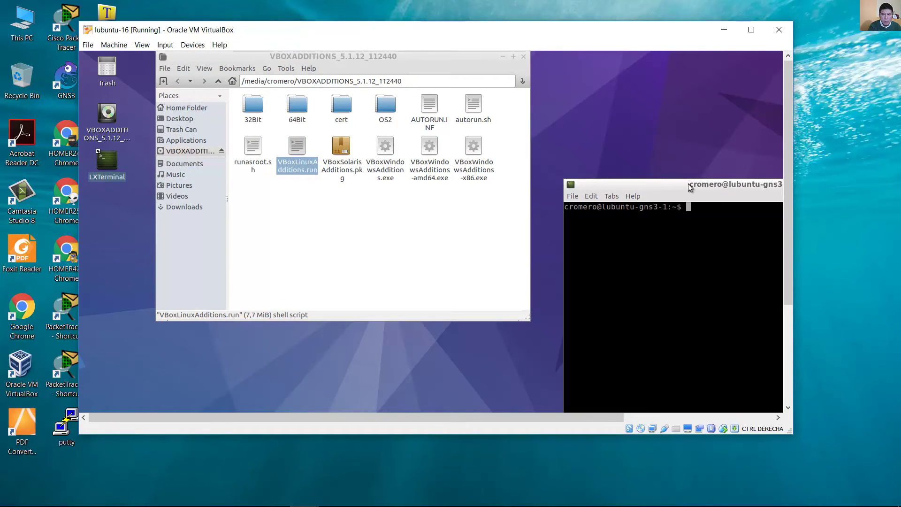
- Center and widen the terminal, start a sudo /media/ command, and check the disc's folder path
{"action": "left_click_drag", "start_coordinate": [674, 185], "coordinate": [217, 193]}
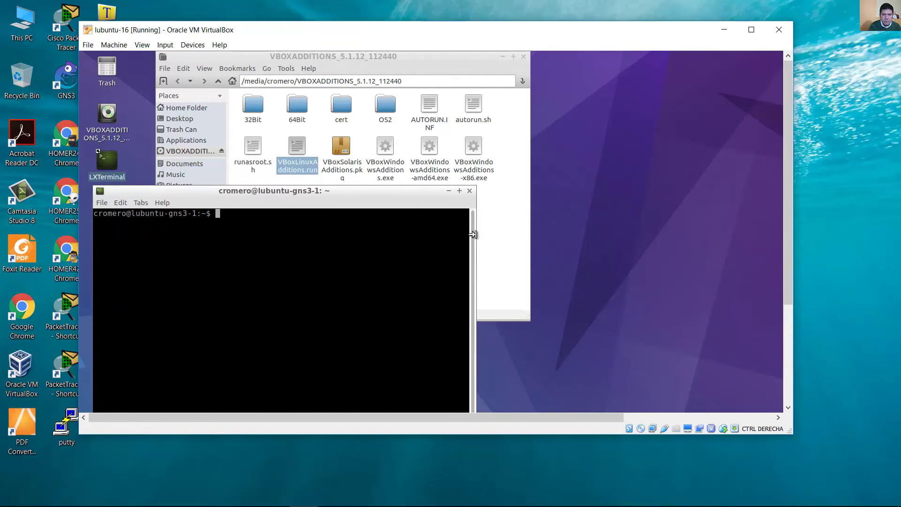
{"action": "left_click_drag", "start_coordinate": [475, 235], "coordinate": [707, 247]}
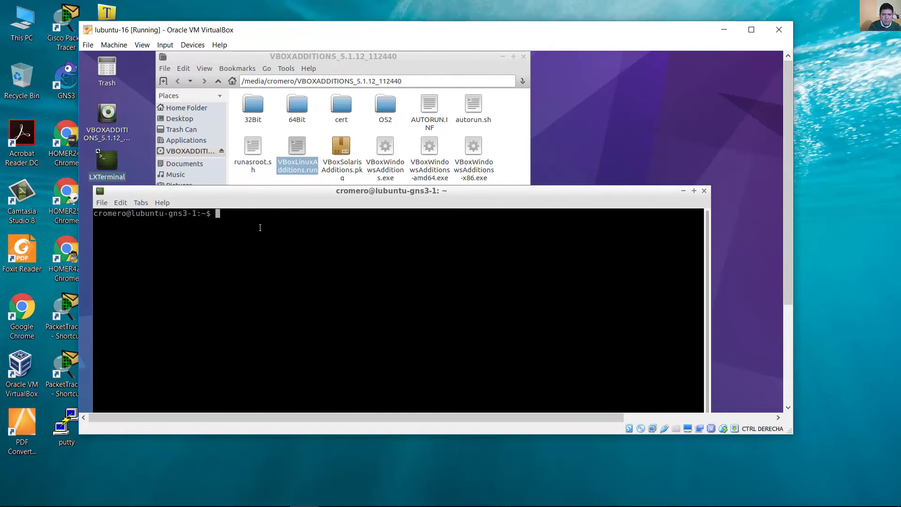
{"action": "type", "text": "sudo "}
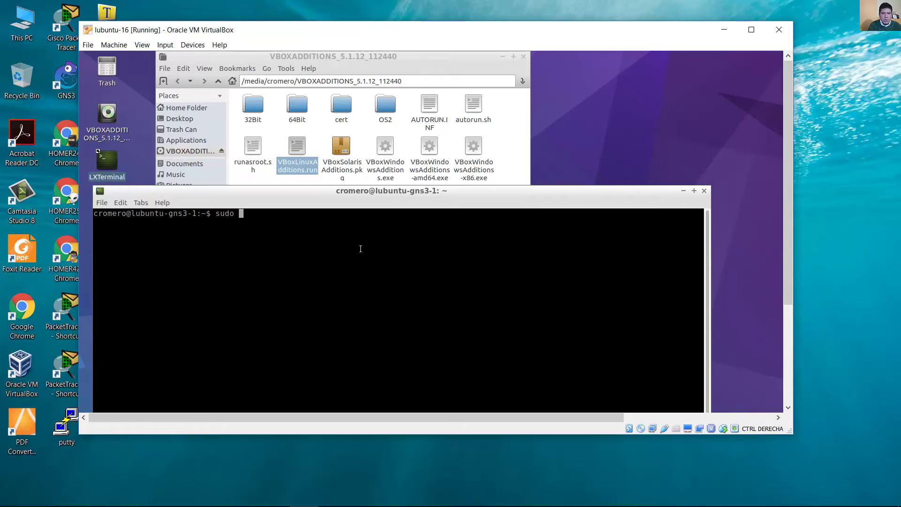
{"action": "type", "text": "/media/"}
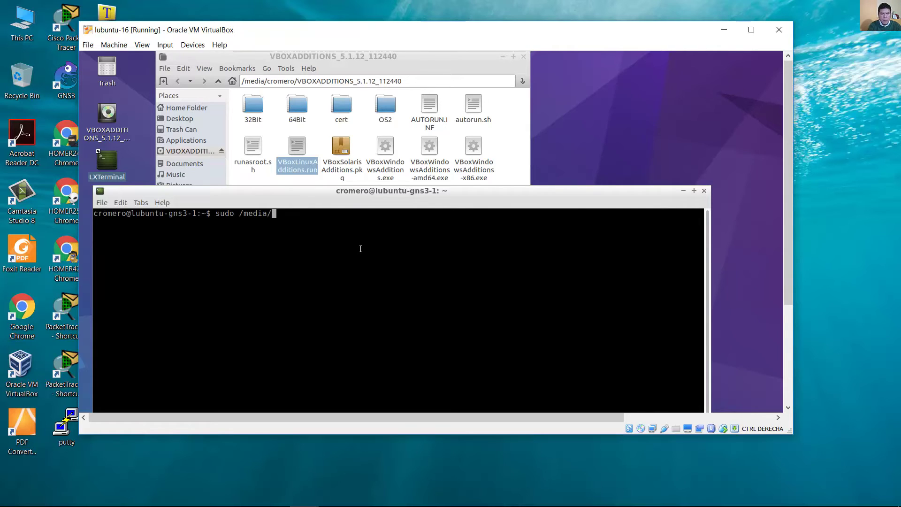
{"action": "left_click", "coordinate": [407, 72]}
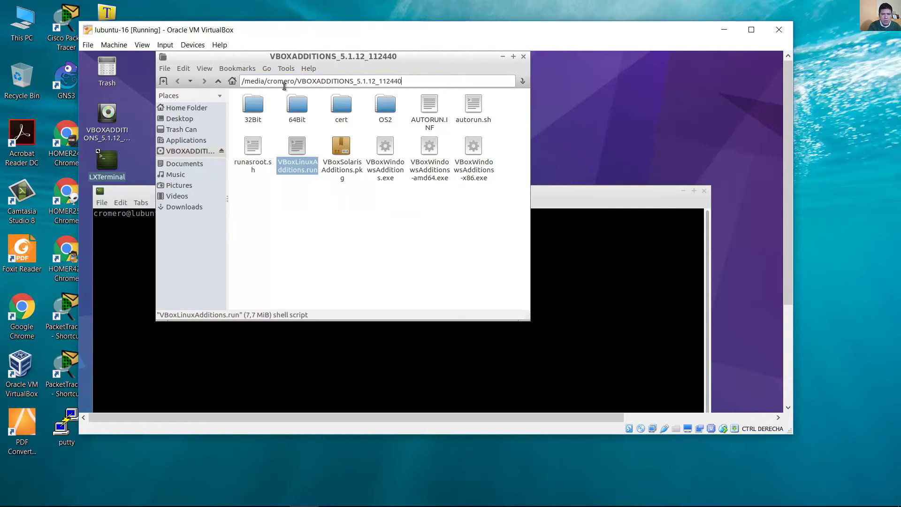
{"action": "left_click", "coordinate": [239, 82]}
{"action": "left_click", "coordinate": [546, 226]}
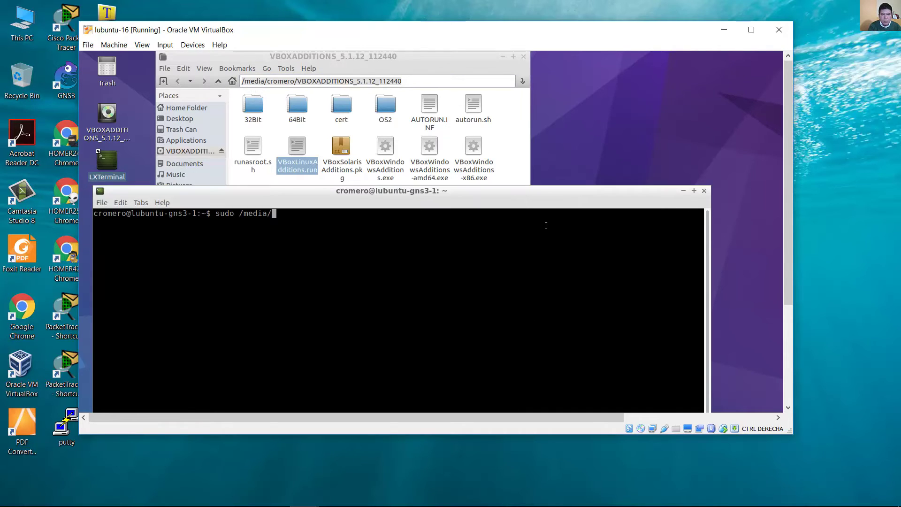
- Tab-complete the path to VBoxLinuxAdditions.run on the disc and run it with sudo
{"action": "type", "text": "cromero/VBO"}
{"action": "key", "text": "Tab"}
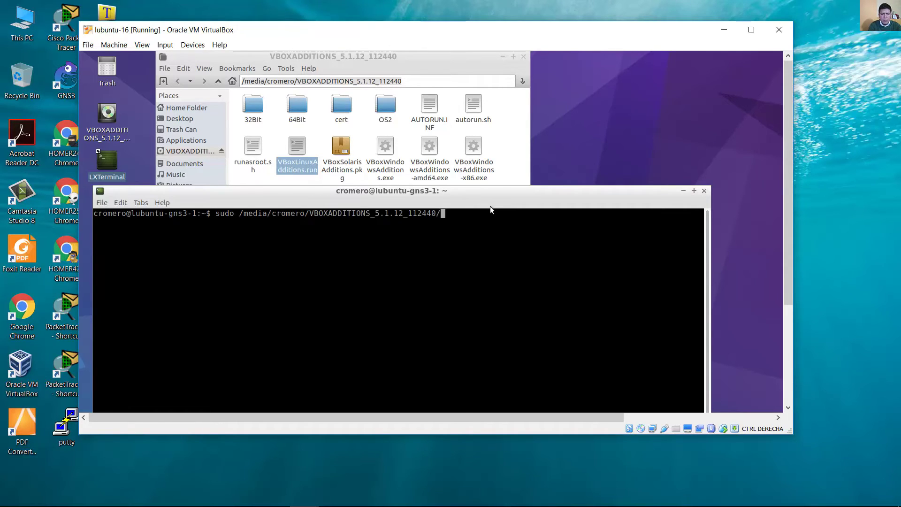
{"action": "type", "text": "VBox"}
{"action": "type", "text": "L"}
{"action": "key", "text": "Tab"}
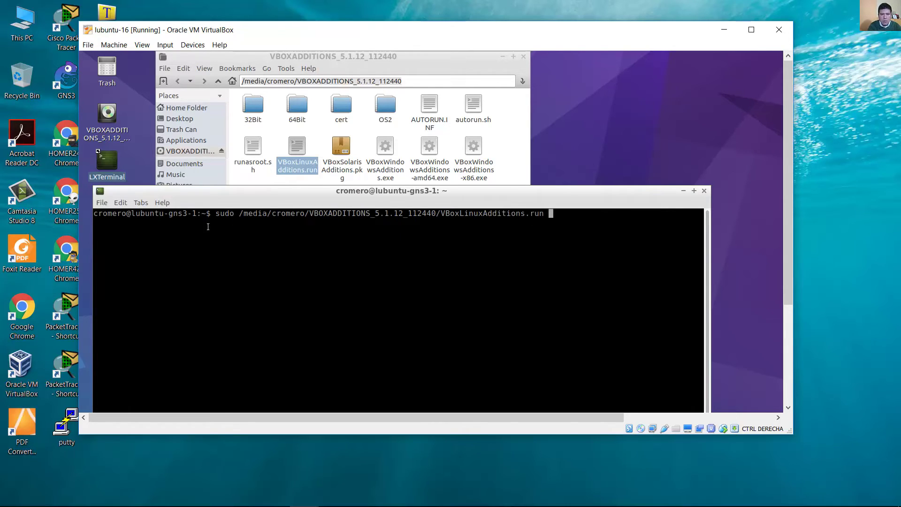
{"action": "left_click_drag", "start_coordinate": [215, 217], "coordinate": [554, 213]}
{"action": "left_click", "coordinate": [552, 214]}
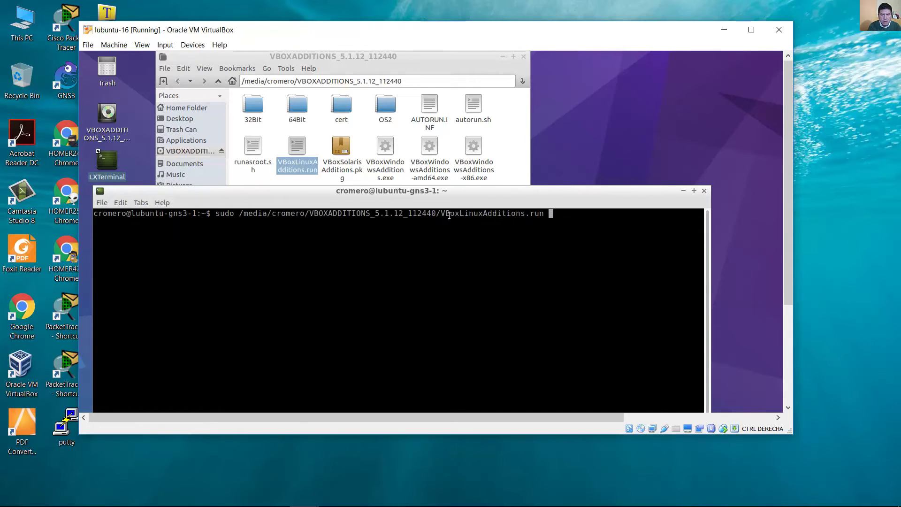
{"action": "left_click_drag", "start_coordinate": [446, 214], "coordinate": [525, 214]}
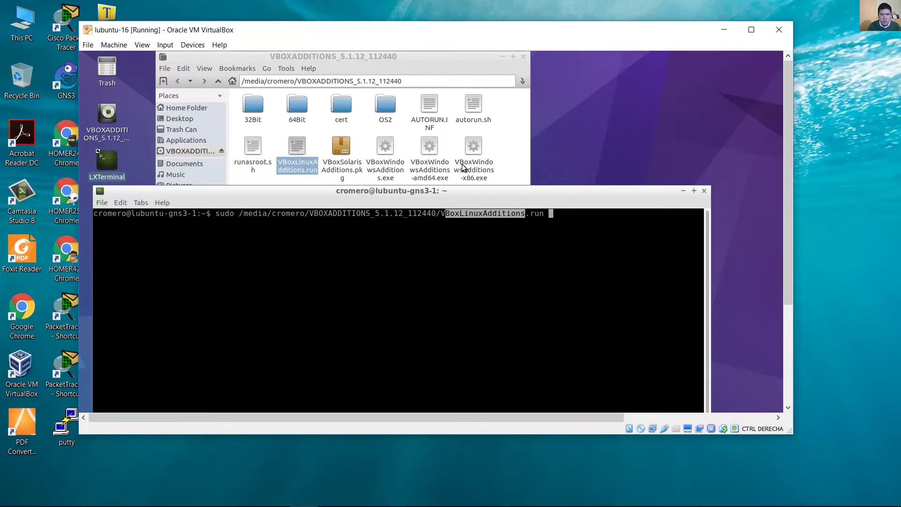
{"action": "left_click", "coordinate": [475, 172]}
{"action": "left_click", "coordinate": [304, 154]}
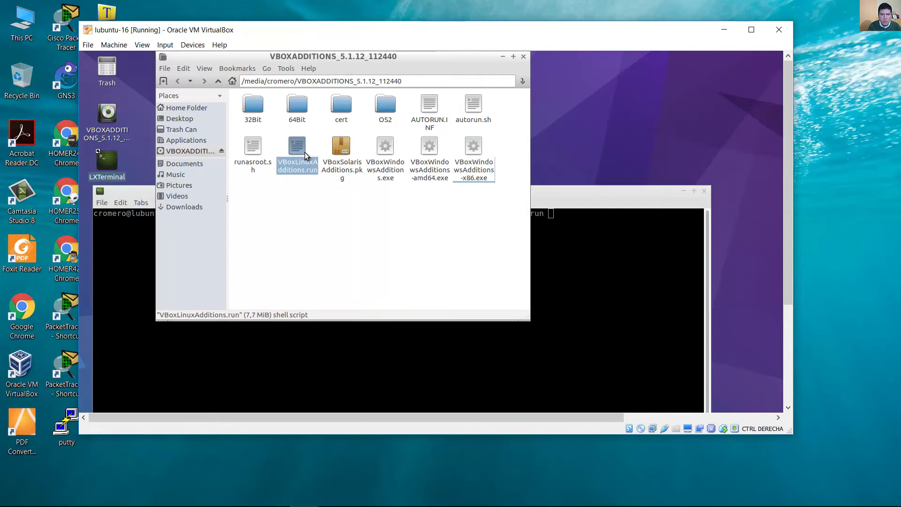
{"action": "left_click", "coordinate": [556, 218]}
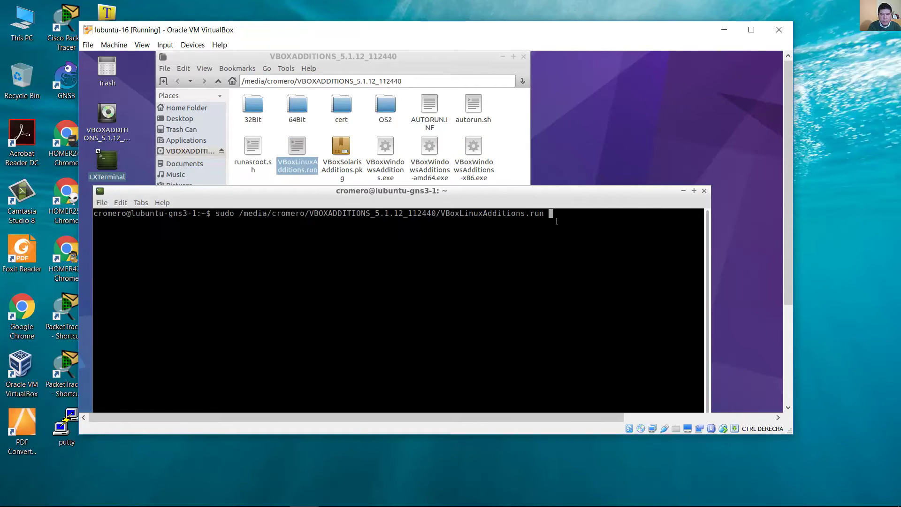
{"action": "key", "text": "Return"}
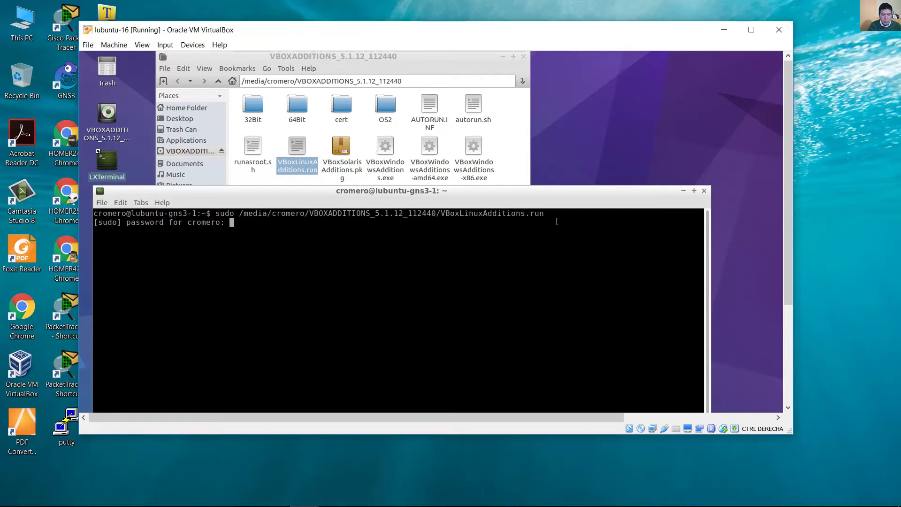
- Enter the sudo password, answer yes to continue, and highlight the vboxadd setup failure message
{"action": "key", "text": "Return"}
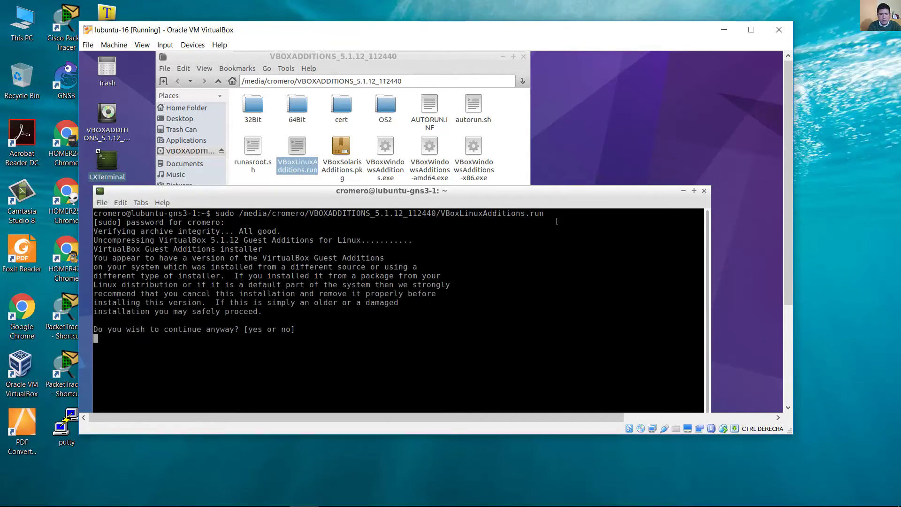
{"action": "type", "text": "yes"}
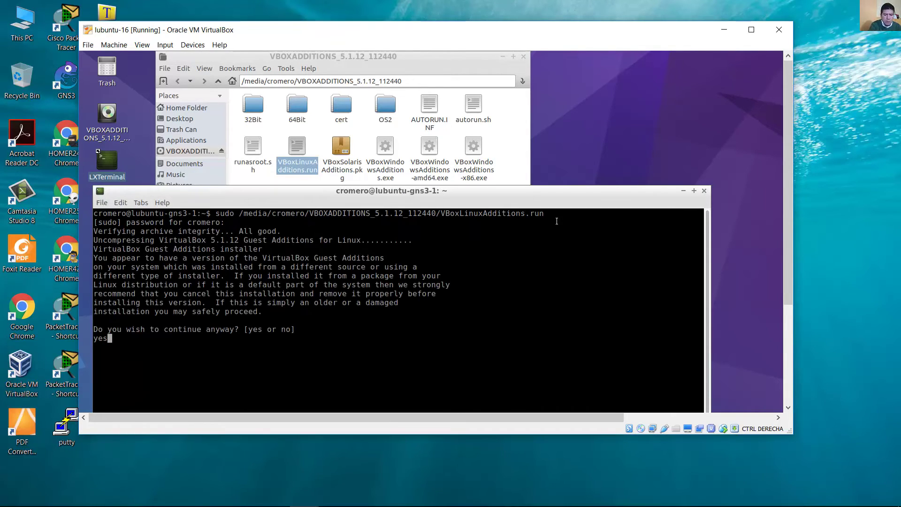
{"action": "key", "text": "Return"}
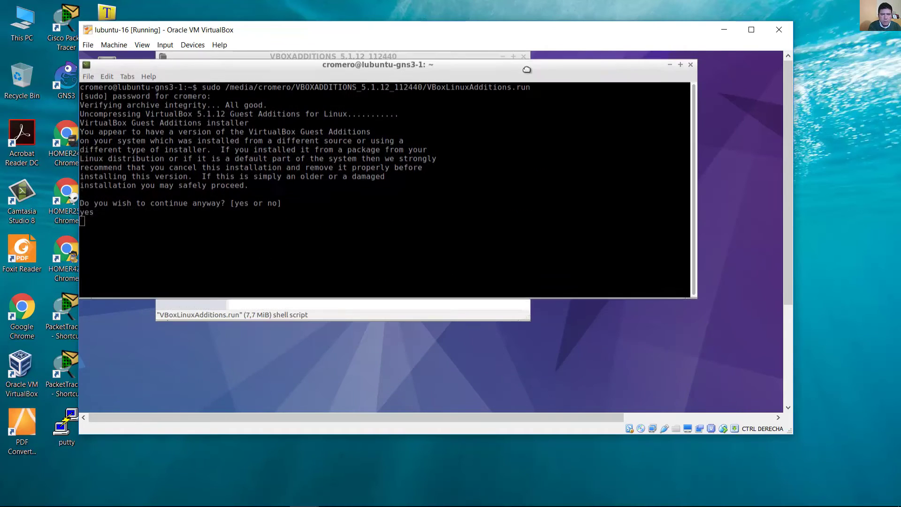
{"action": "left_click_drag", "start_coordinate": [80, 240], "coordinate": [231, 242]}
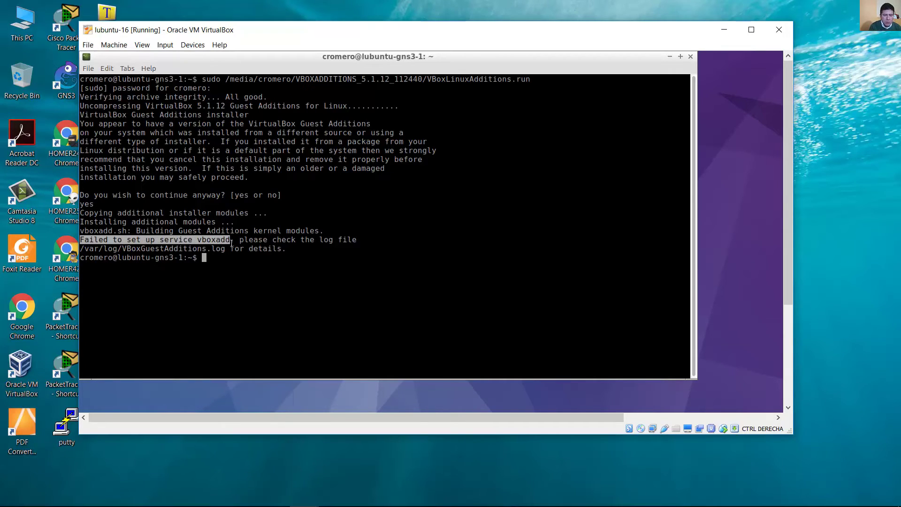
{"action": "left_click", "coordinate": [229, 264]}
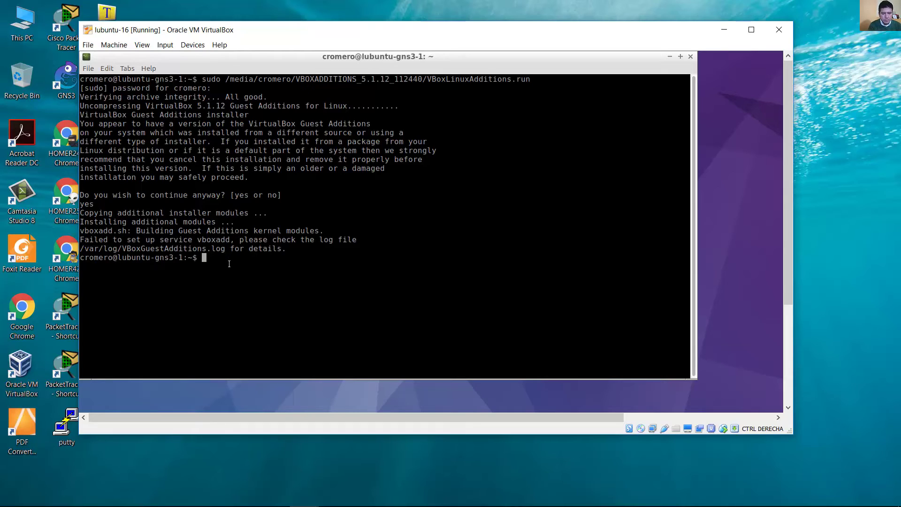
- Search the guest's apt packages for 'vboxadditions', then for 'vbox'
{"action": "type", "text": "sudo apt-ca"}
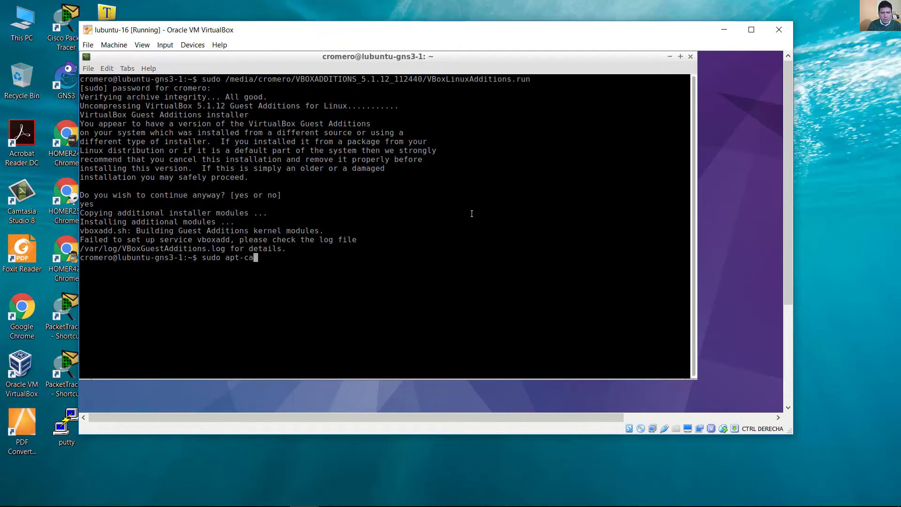
{"action": "type", "text": "che search vbox"}
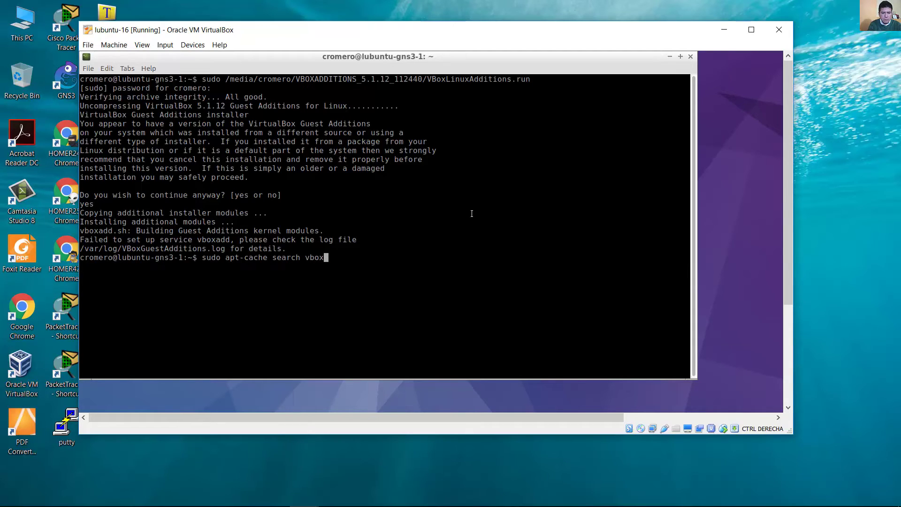
{"action": "type", "text": "additions"}
{"action": "key", "text": "Return"}
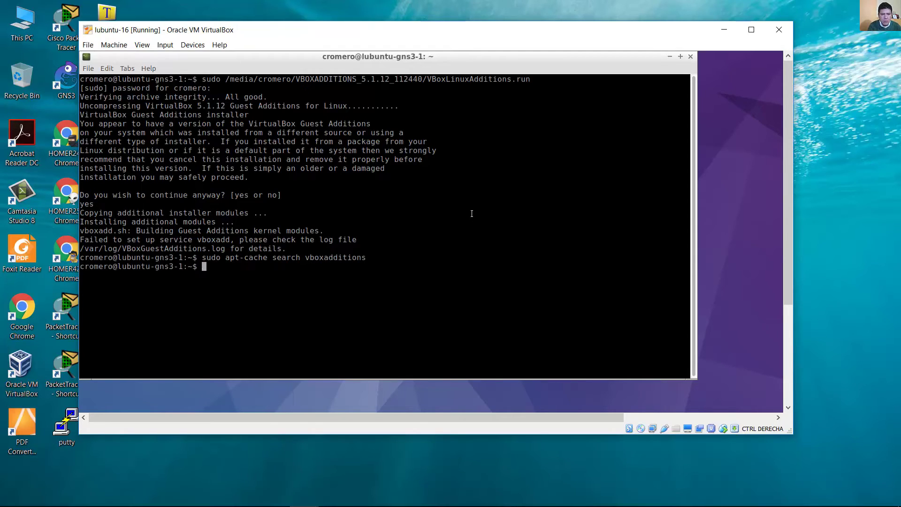
{"action": "key", "text": "Up"}
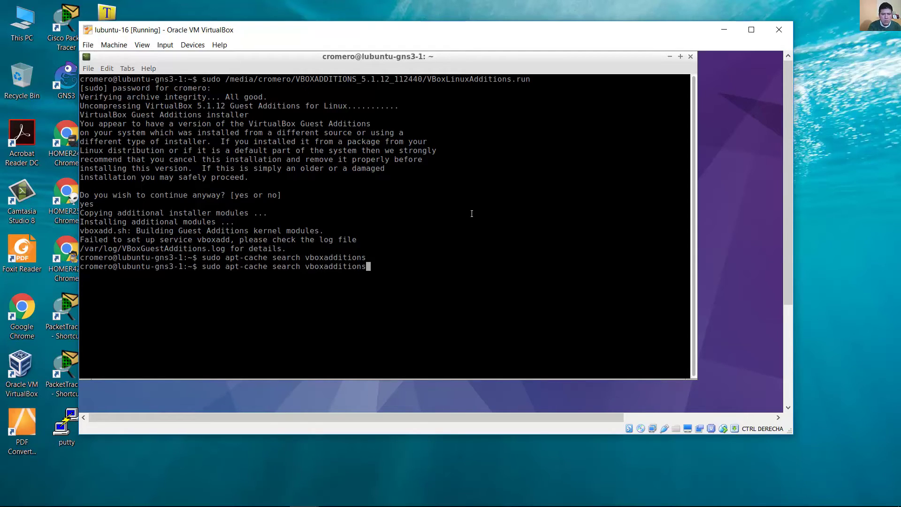
{"action": "key", "text": "BackSpace"}
{"action": "key", "text": "BackSpace"}
{"action": "key", "text": "BackSpace"}
{"action": "key", "text": "BackSpace"}
{"action": "key", "text": "BackSpace"}
{"action": "key", "text": "BackSpace"}
{"action": "key", "text": "BackSpace"}
{"action": "key", "text": "BackSpace"}
{"action": "key", "text": "BackSpace"}
{"action": "key", "text": "Return"}
- Search for 'guest additions', fix the typo, and highlight virtualbox-guest-additions-iso in the results
{"action": "key", "text": "Up"}
{"action": "key", "text": "BackSpace"}
{"action": "key", "text": "BackSpace"}
{"action": "key", "text": "BackSpace"}
{"action": "key", "text": "BackSpace"}
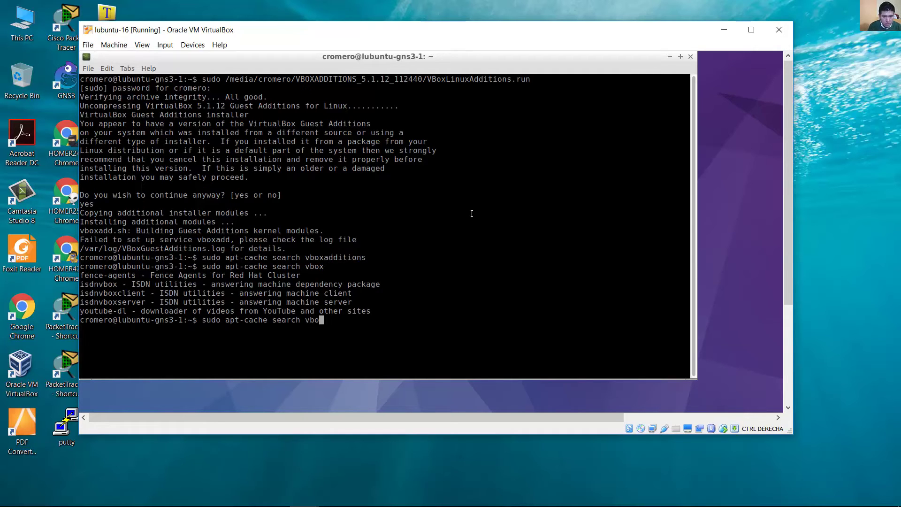
{"action": "type", "text": "guest a"}
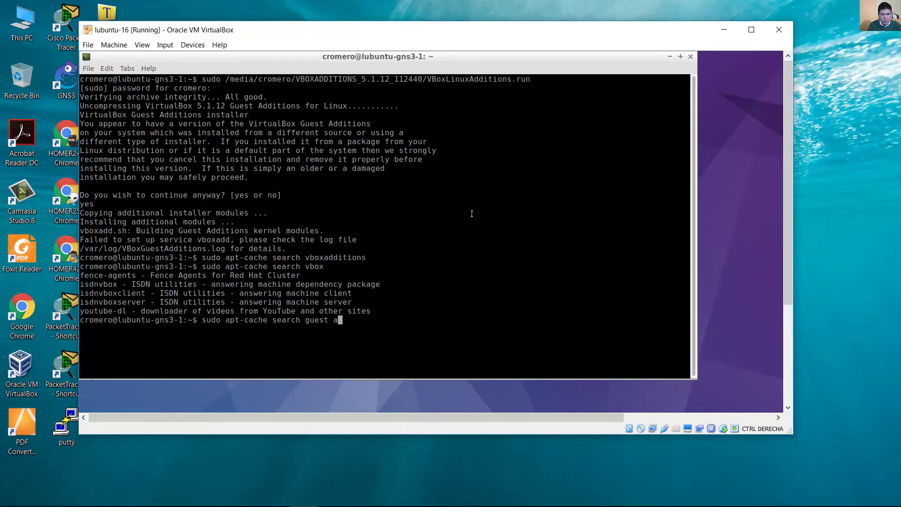
{"action": "type", "text": "ddtions"}
{"action": "key", "text": "Return"}
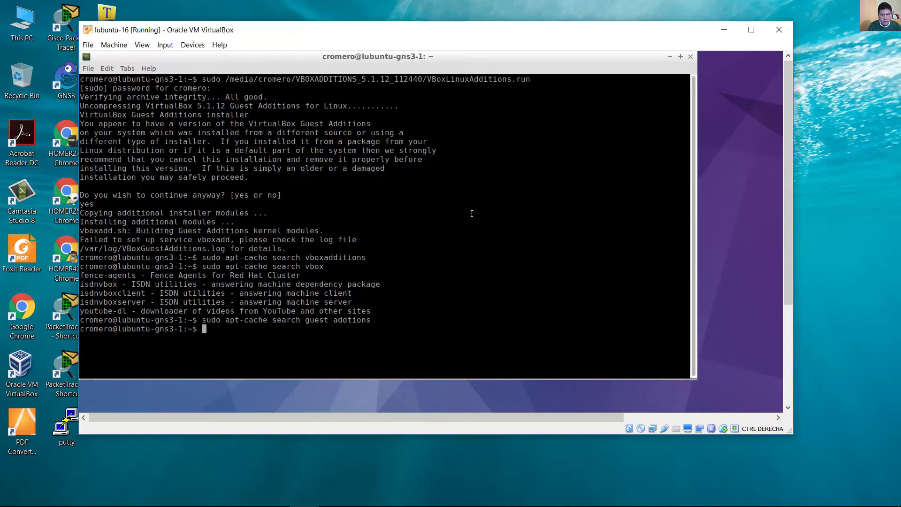
{"action": "key", "text": "Up"}
{"action": "key", "text": "Left"}
{"action": "key", "text": "Left"}
{"action": "key", "text": "Left"}
{"action": "key", "text": "Left"}
{"action": "key", "text": "Left"}
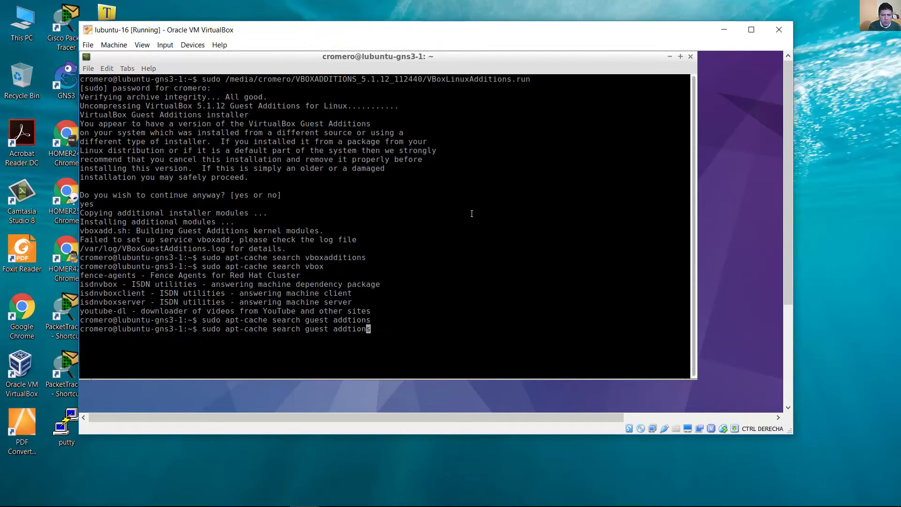
{"action": "type", "text": "i"}
{"action": "key", "text": "Return"}
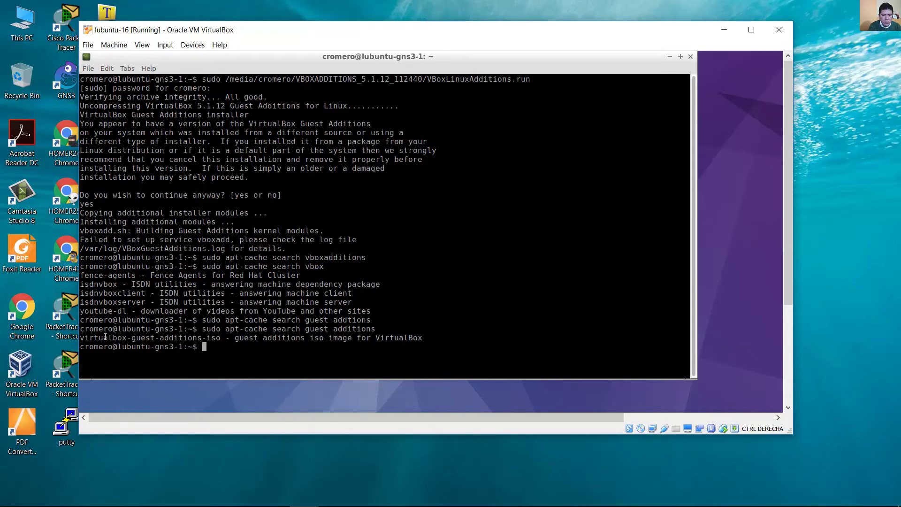
{"action": "left_click_drag", "start_coordinate": [83, 337], "coordinate": [222, 338]}
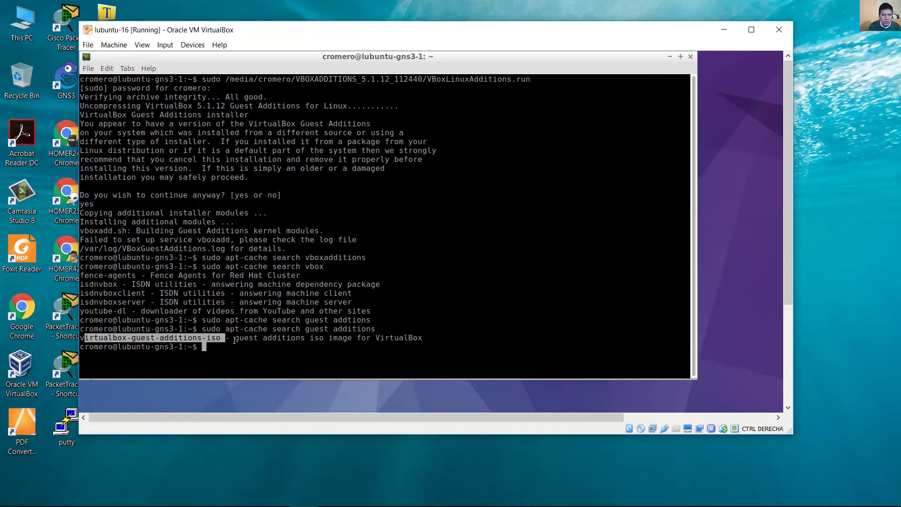
- Install virtualbox-guest-additions-iso with sudo apt-get install, answer Y, and close LXTerminal
{"action": "left_click", "coordinate": [297, 351]}
{"action": "key", "text": "Up"}
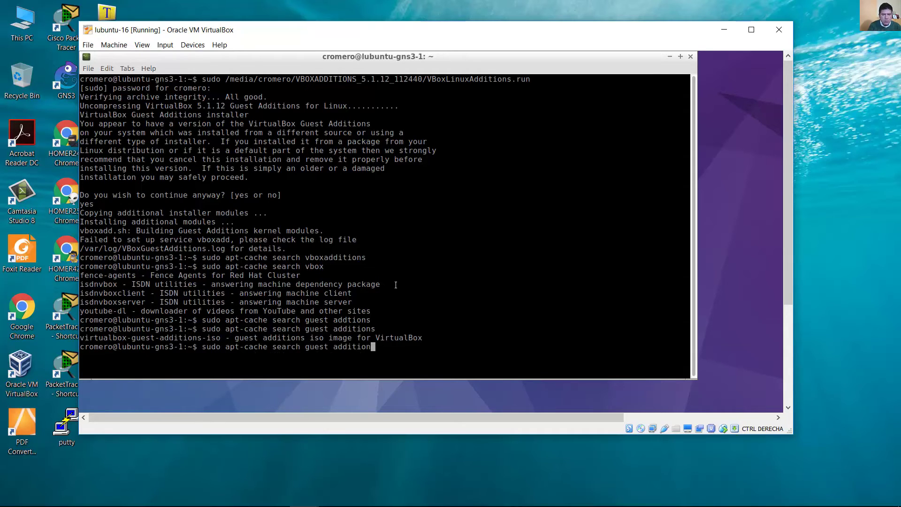
{"action": "key", "text": "BackSpace"}
{"action": "key", "text": "BackSpace"}
{"action": "key", "text": "BackSpace"}
{"action": "key", "text": "BackSpace"}
{"action": "key", "text": "BackSpace"}
{"action": "key", "text": "BackSpace"}
{"action": "key", "text": "BackSpace"}
{"action": "key", "text": "BackSpace"}
{"action": "key", "text": "BackSpace"}
{"action": "key", "text": "BackSpace"}
{"action": "key", "text": "BackSpace"}
{"action": "key", "text": "BackSpace"}
{"action": "key", "text": "BackSpace"}
{"action": "key", "text": "BackSpace"}
{"action": "key", "text": "BackSpace"}
{"action": "key", "text": "BackSpace"}
{"action": "key", "text": "BackSpace"}
{"action": "key", "text": "BackSpace"}
{"action": "key", "text": "BackSpace"}
{"action": "key", "text": "BackSpace"}
{"action": "type", "text": "get install virtual"}
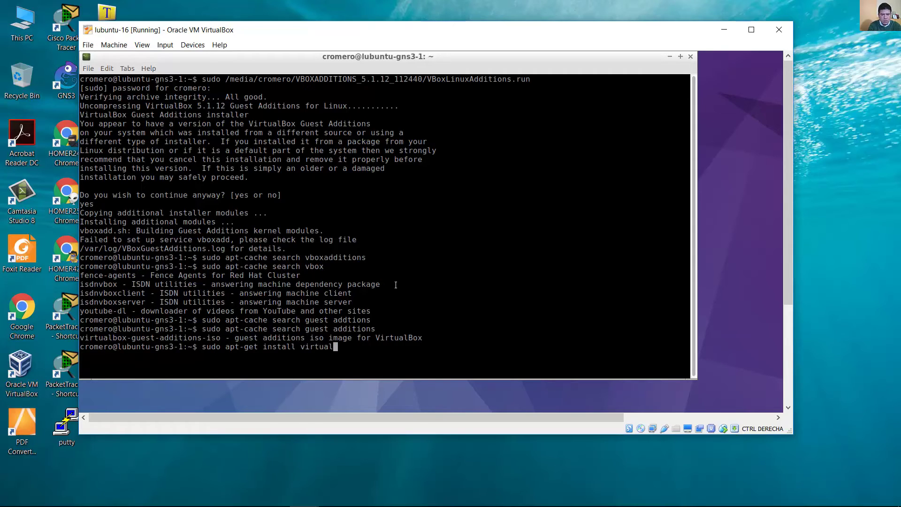
{"action": "type", "text": "box-guest-additions-iso"}
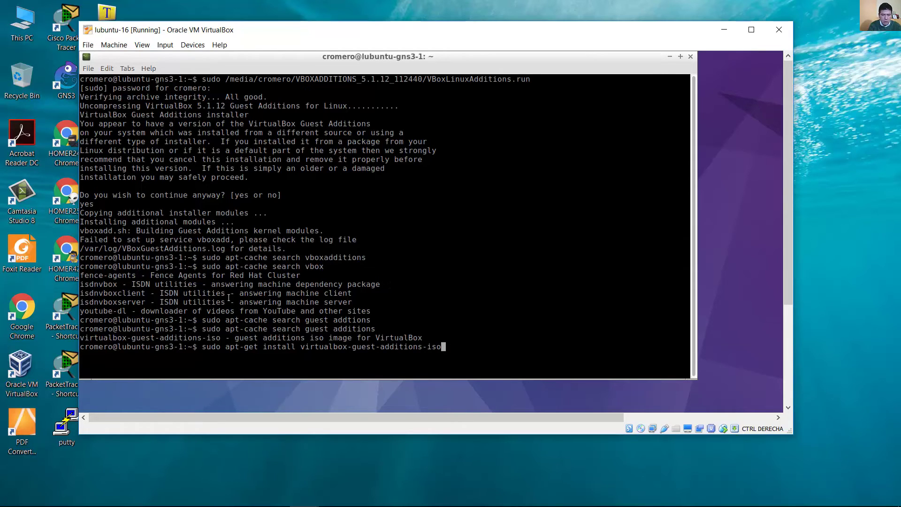
{"action": "left_click_drag", "start_coordinate": [80, 337], "coordinate": [219, 336]}
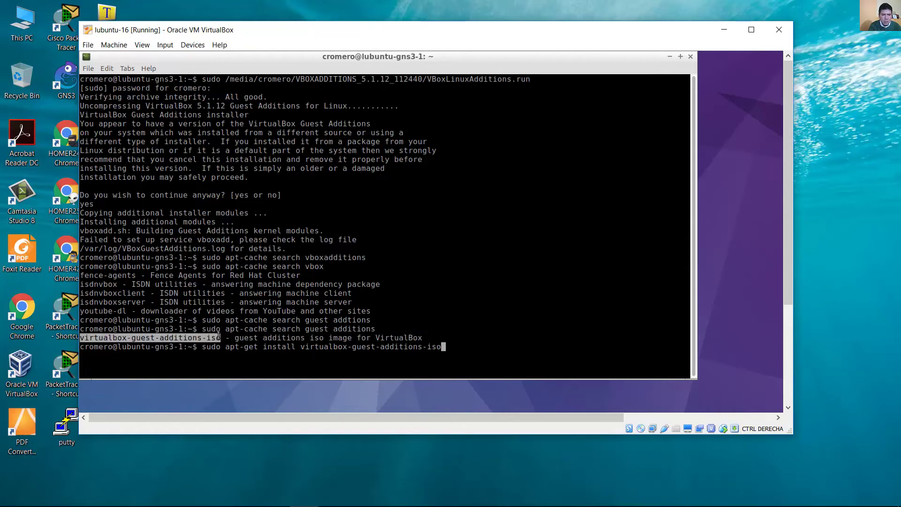
{"action": "key", "text": "Return"}
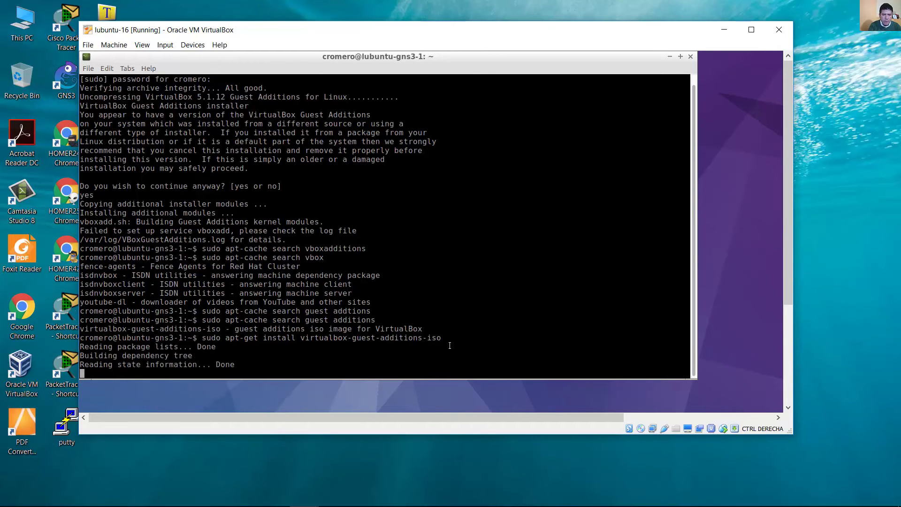
{"action": "key", "text": "Return"}
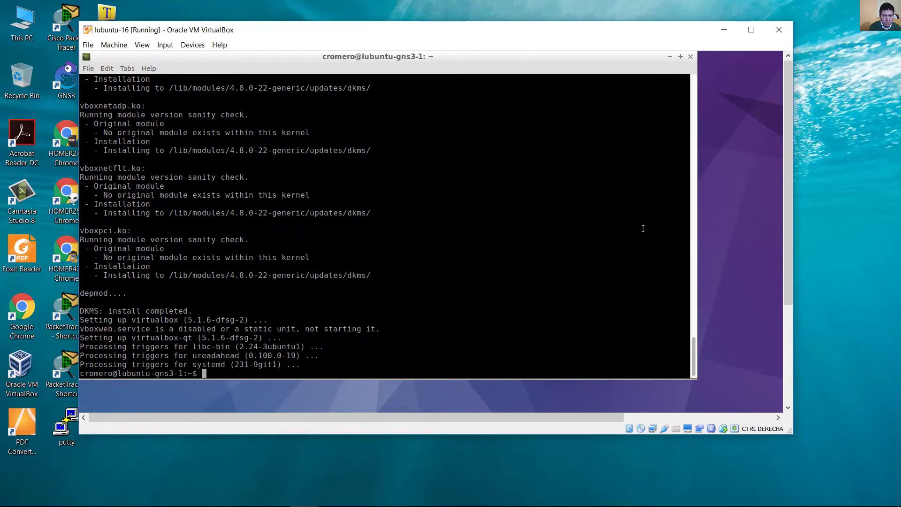
{"action": "left_click", "coordinate": [690, 56]}
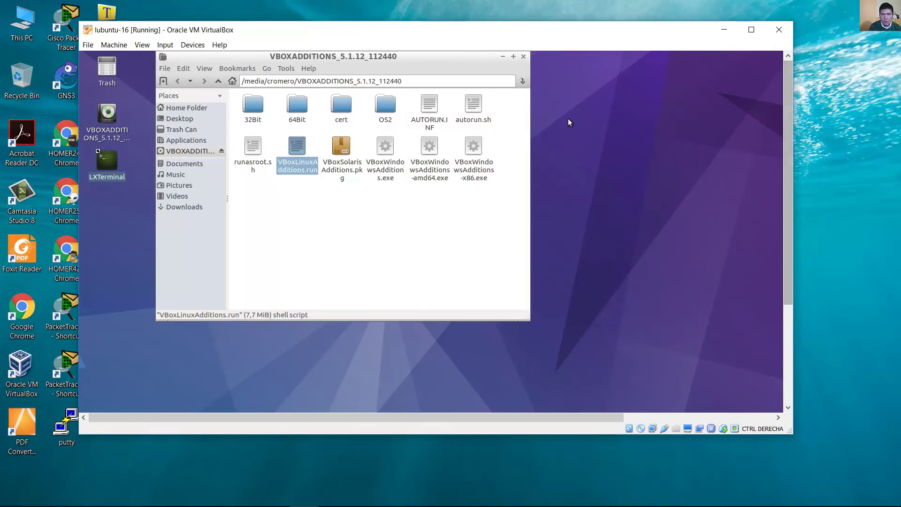
- Switch the VM to full-screen mode and reboot the Lubuntu guest
{"action": "left_click", "coordinate": [142, 45]}
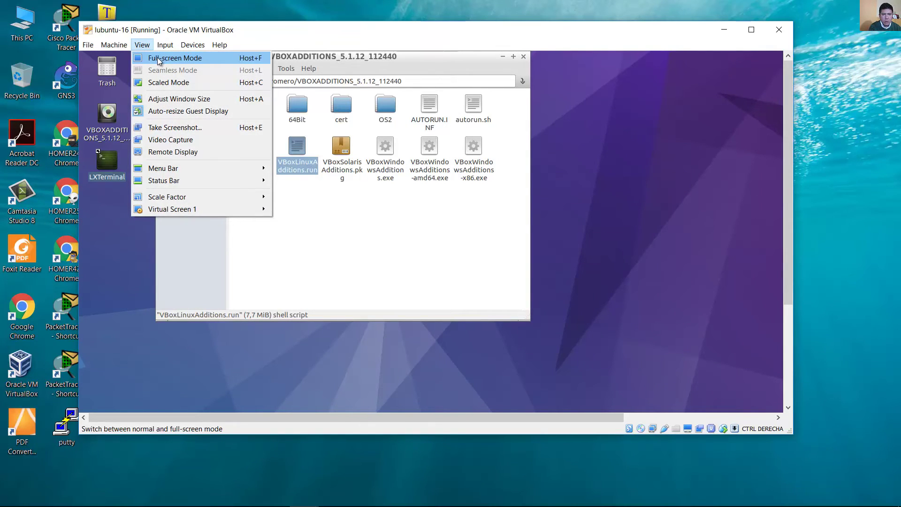
{"action": "left_click", "coordinate": [159, 59]}
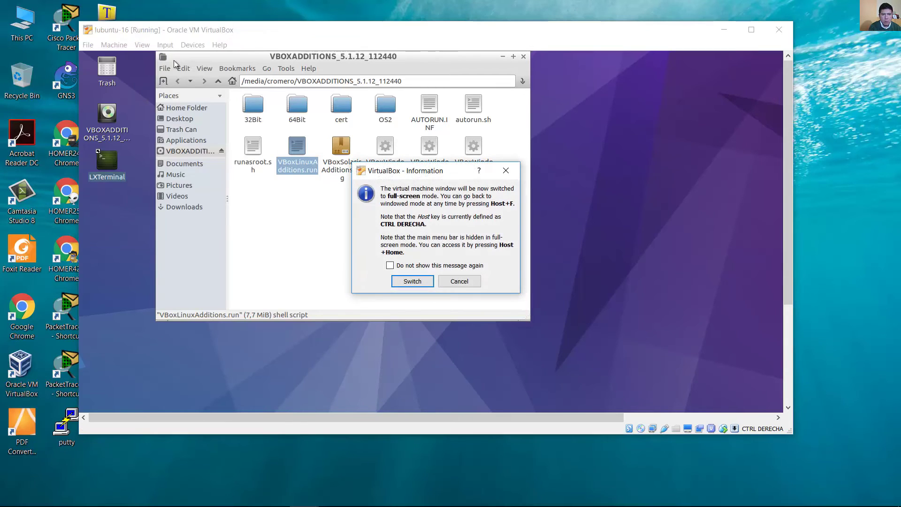
{"action": "left_click", "coordinate": [420, 281]}
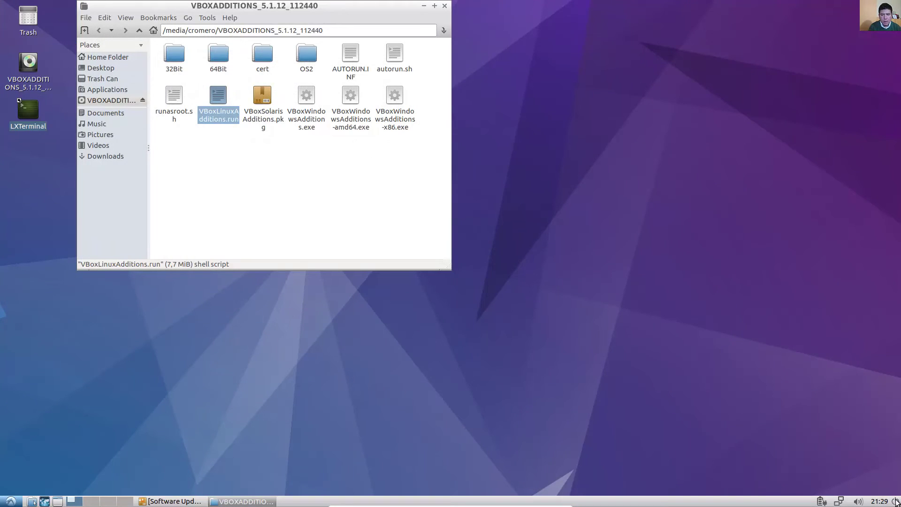
{"action": "left_click", "coordinate": [896, 502]}
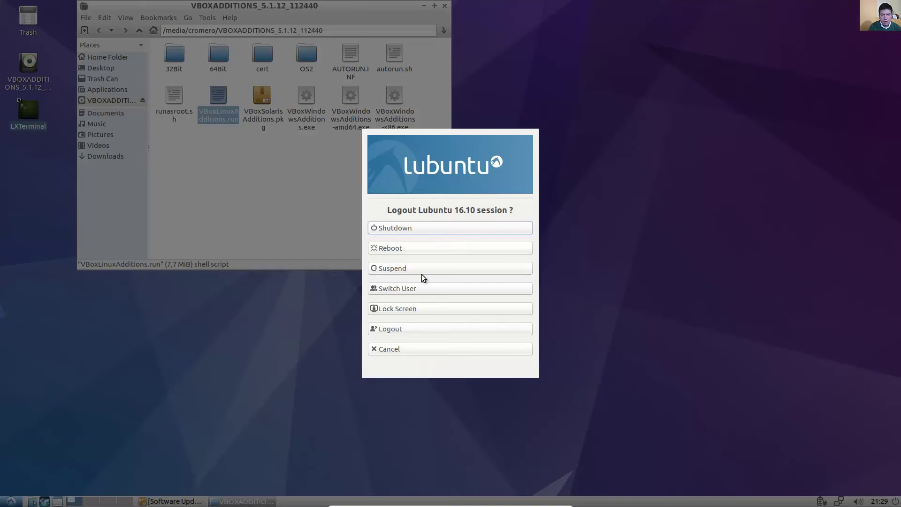
{"action": "left_click", "coordinate": [410, 250]}
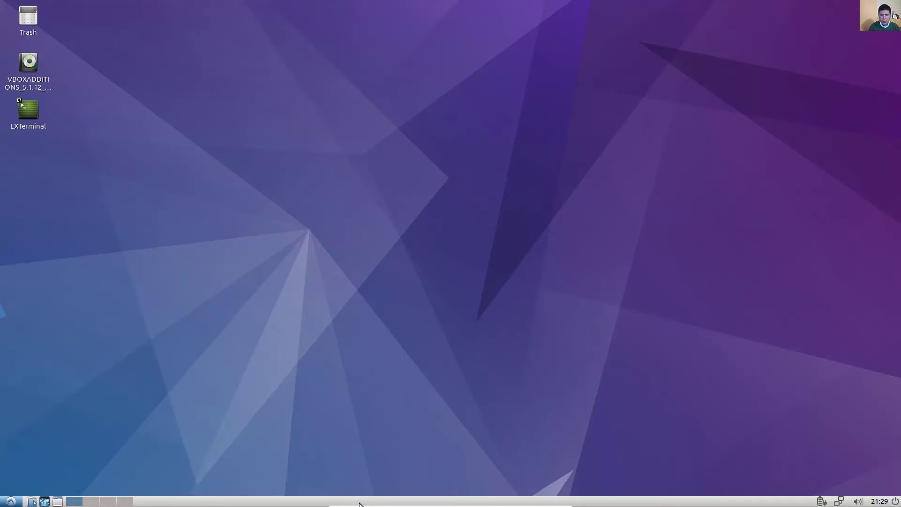
- Turn off Full-screen Mode from the mini toolbar's View menu
{"action": "mouse_move", "coordinate": [385, 503]}
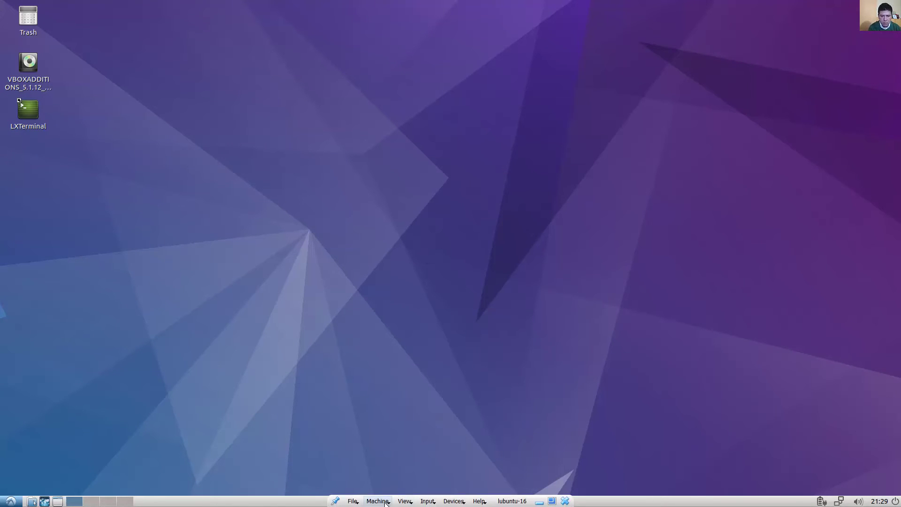
{"action": "left_click", "coordinate": [404, 502]}
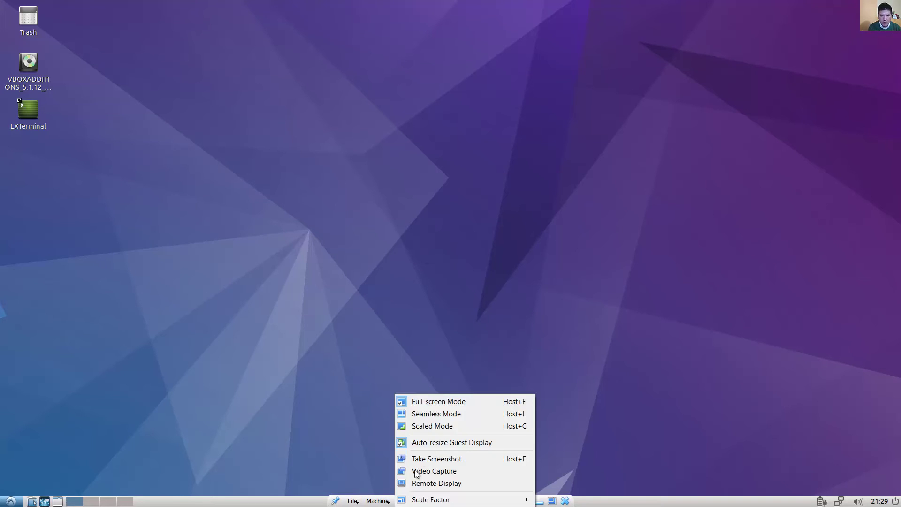
{"action": "left_click", "coordinate": [449, 403]}
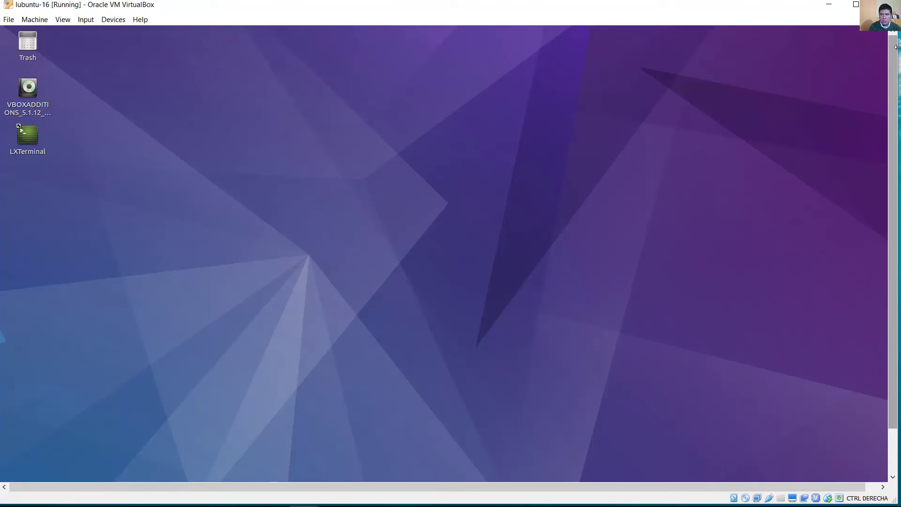
- Narrow, shorten, enlarge and widen the VM window, checking the Lubuntu display follows each resize
{"action": "left_click_drag", "start_coordinate": [899, 83], "coordinate": [494, 83]}
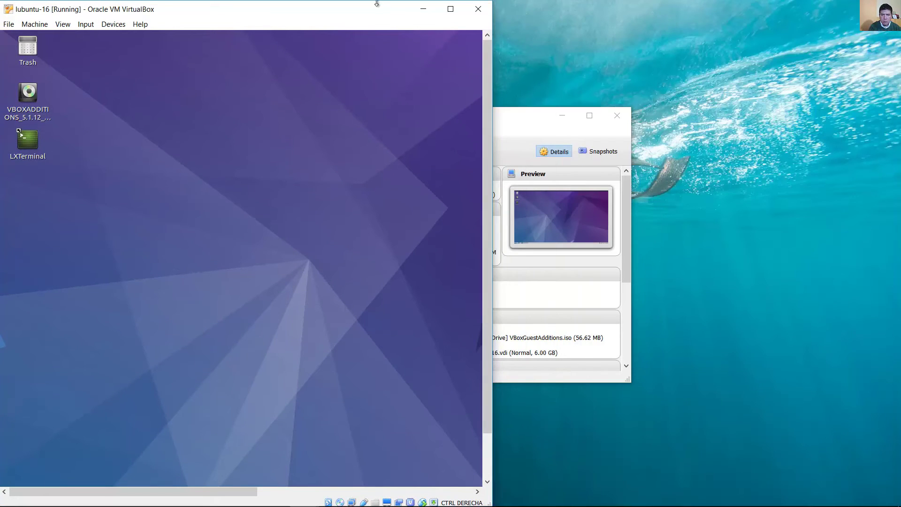
{"action": "left_click_drag", "start_coordinate": [377, 4], "coordinate": [358, 16]}
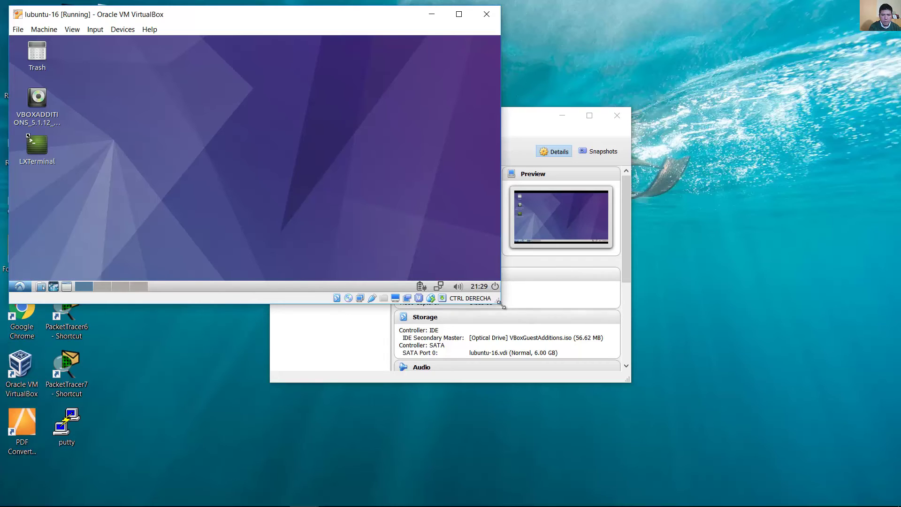
{"action": "left_click_drag", "start_coordinate": [499, 305], "coordinate": [705, 422]}
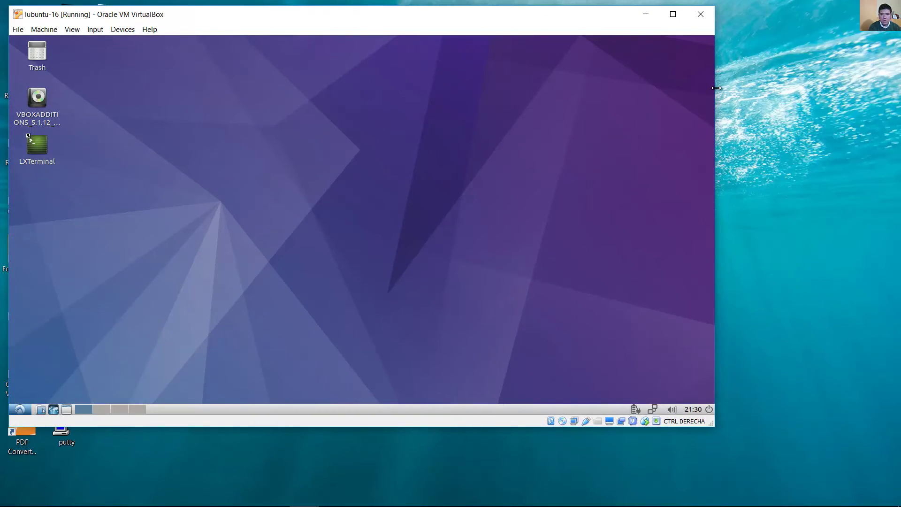
{"action": "left_click_drag", "start_coordinate": [716, 88], "coordinate": [341, 121]}
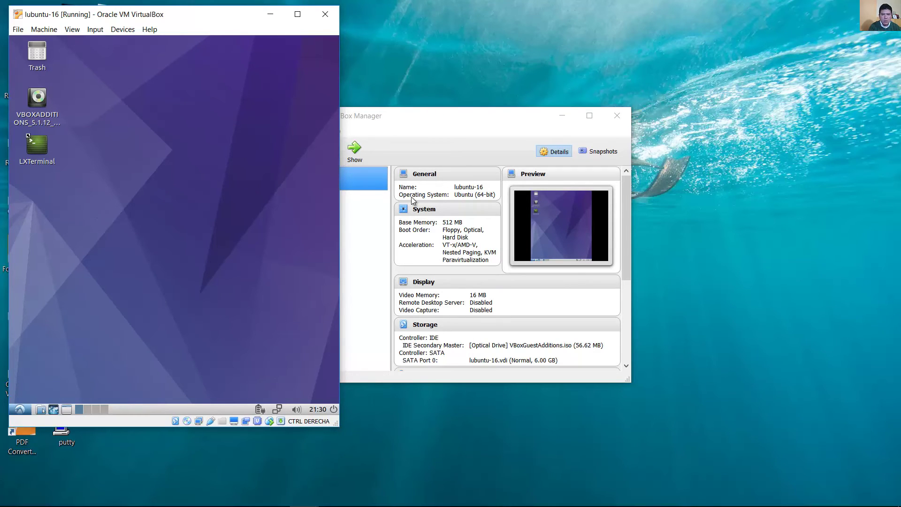
{"action": "left_click_drag", "start_coordinate": [339, 208], "coordinate": [790, 207]}
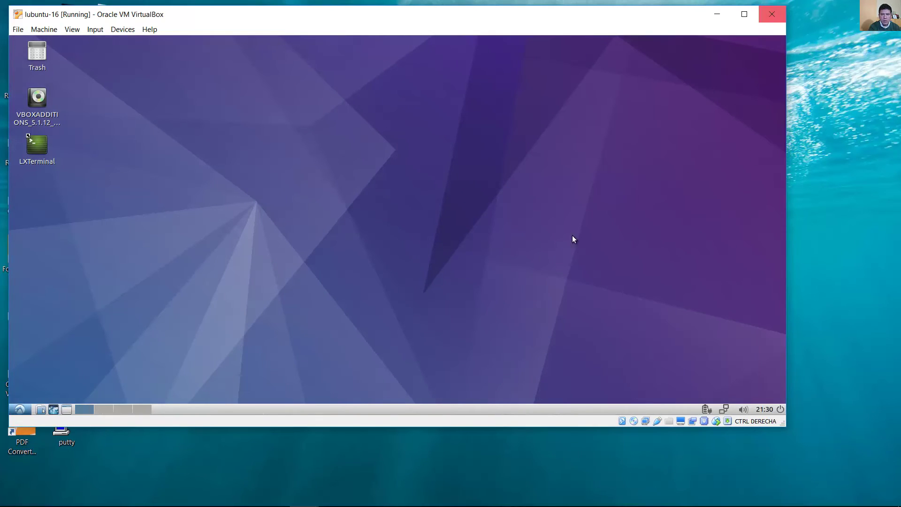
- Shut down Lubuntu, set lubuntu-16's Adapter 1 to Not attached, save, and close the Manager
{"action": "left_click", "coordinate": [780, 409]}
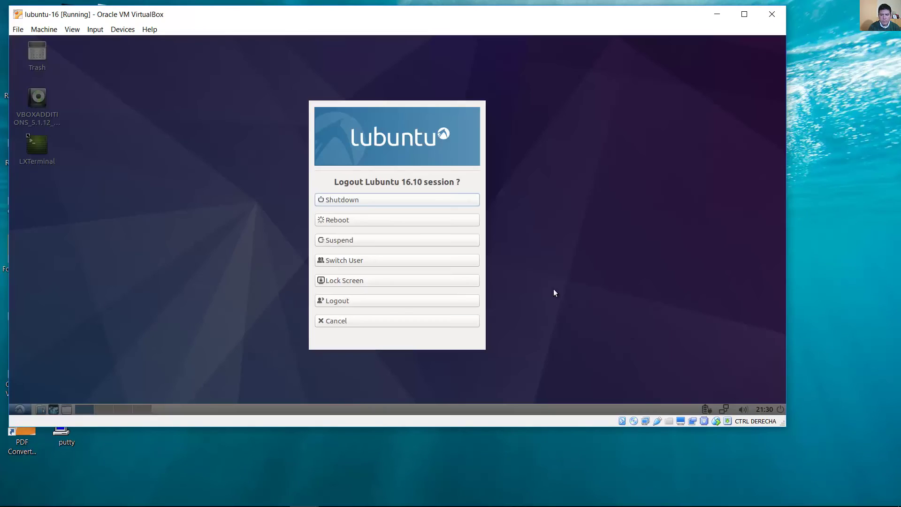
{"action": "left_click", "coordinate": [389, 201]}
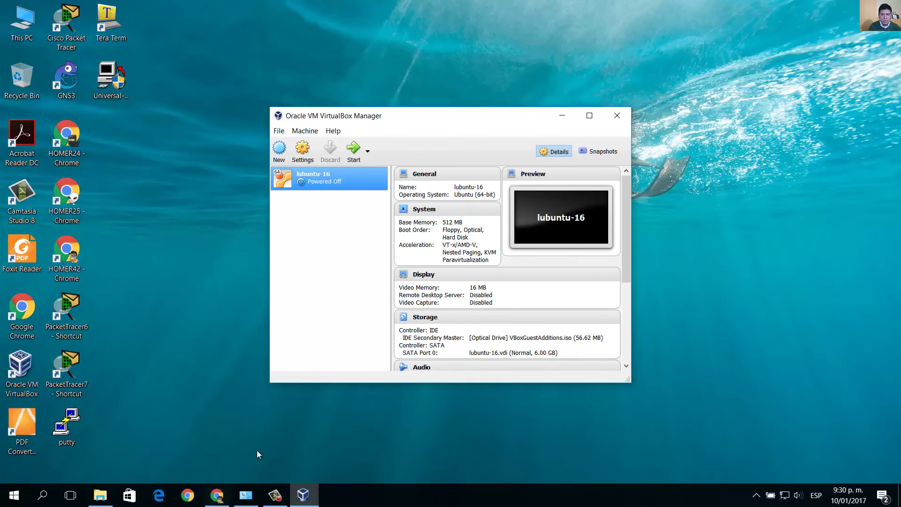
{"action": "left_click", "coordinate": [303, 151]}
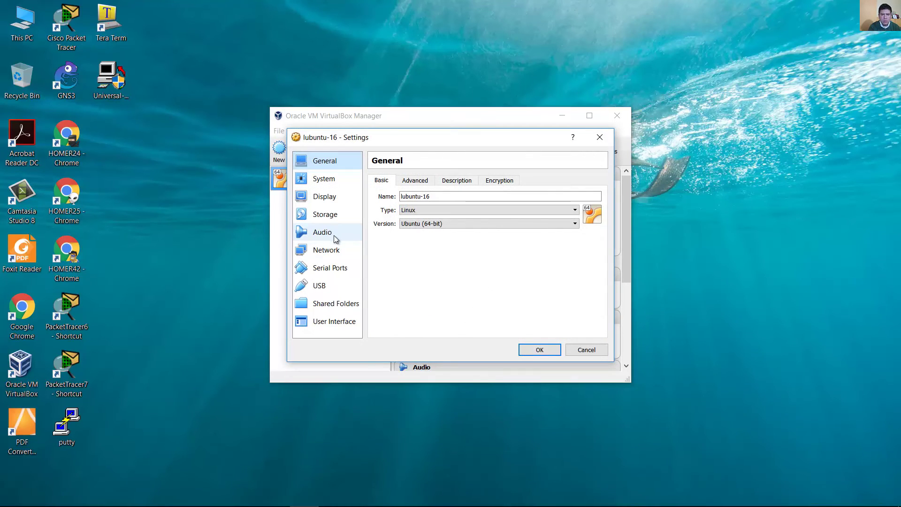
{"action": "left_click", "coordinate": [334, 250]}
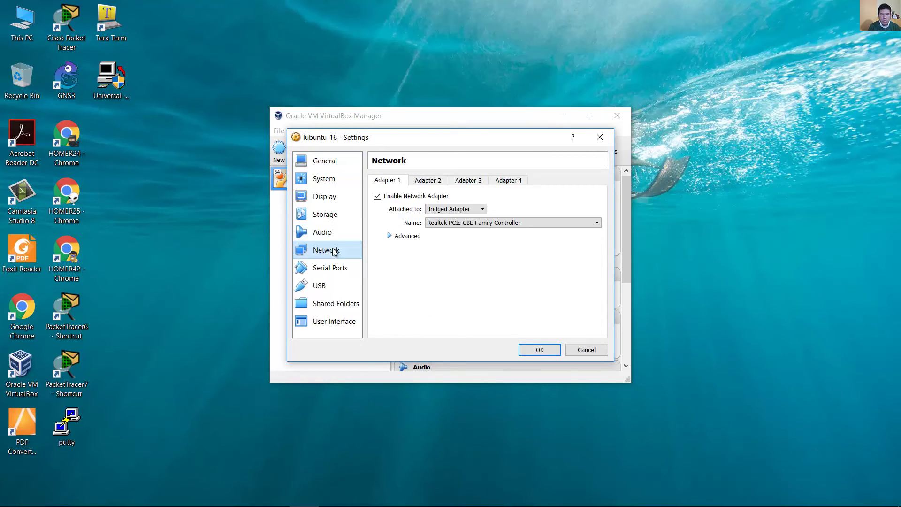
{"action": "left_click", "coordinate": [483, 210]}
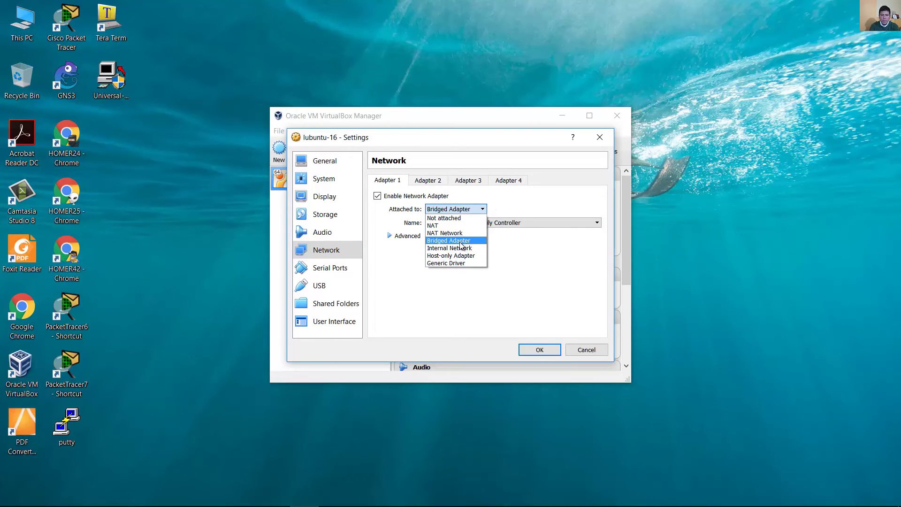
{"action": "left_click", "coordinate": [449, 218]}
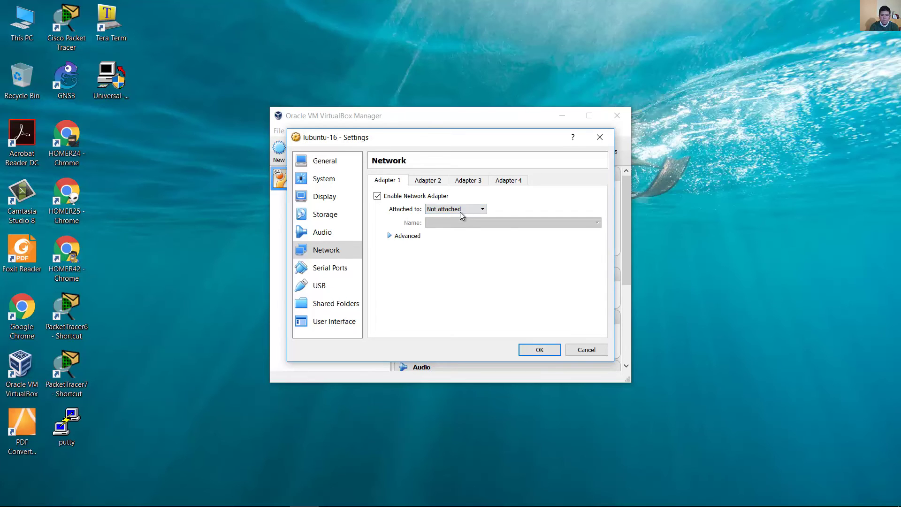
{"action": "left_click", "coordinate": [540, 351]}
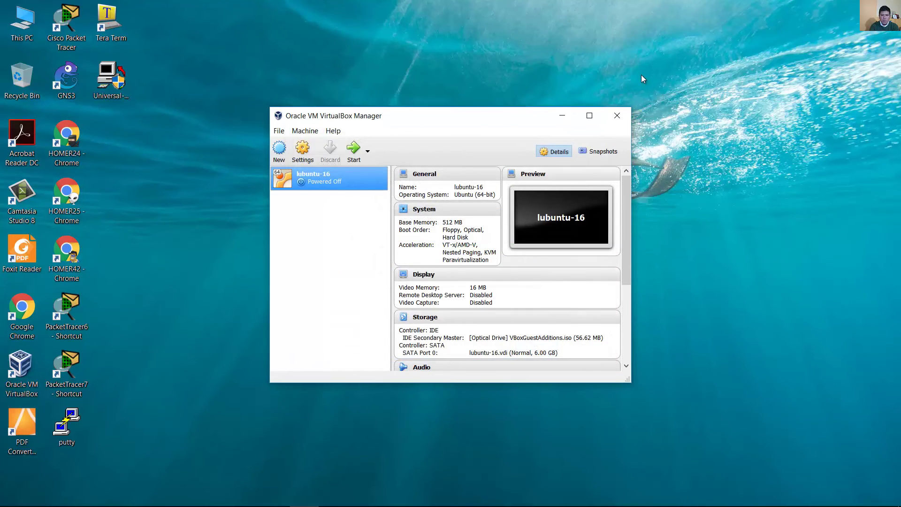
{"action": "left_click", "coordinate": [617, 116]}
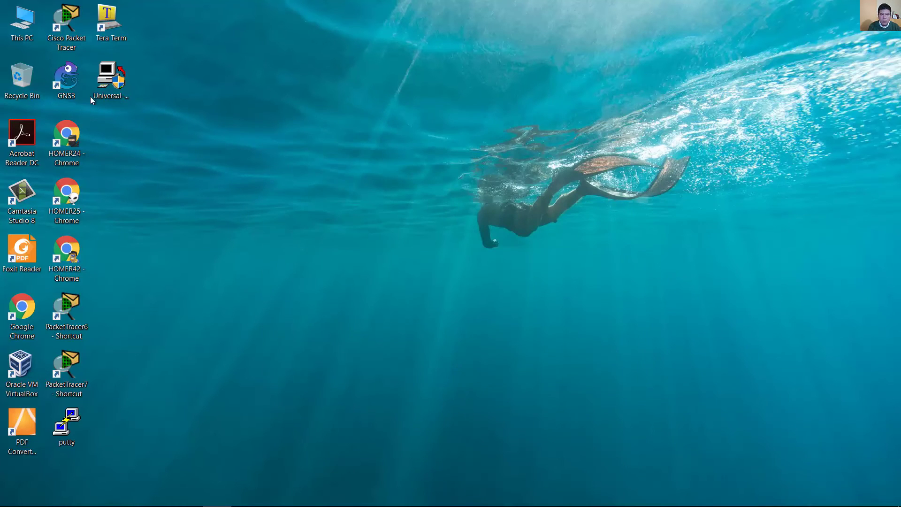
- Launch GNS3, dismissing the server setup wizard and the new-project dialog
{"action": "double_click", "coordinate": [69, 80]}
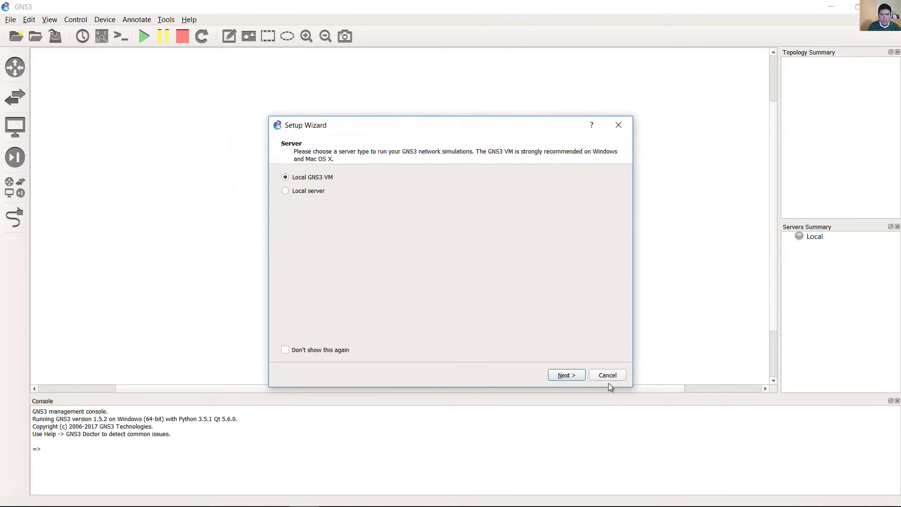
{"action": "left_click", "coordinate": [608, 379]}
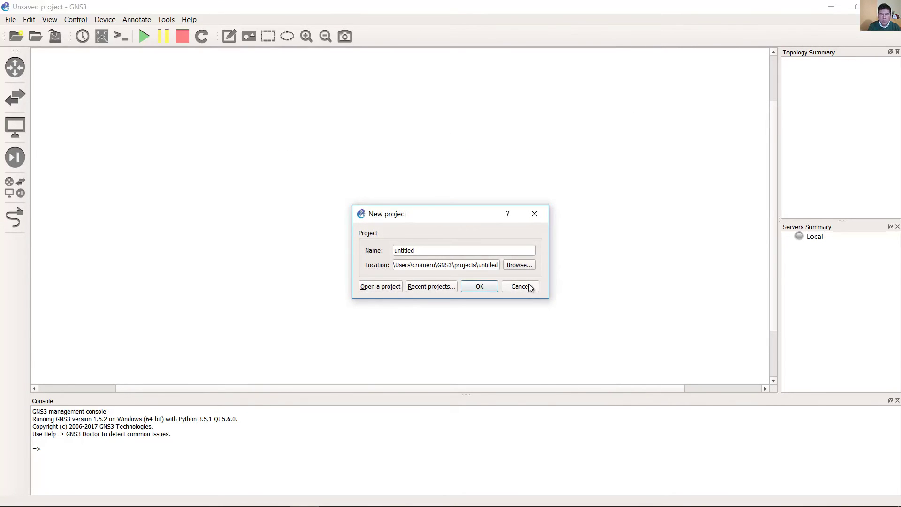
{"action": "left_click", "coordinate": [530, 287]}
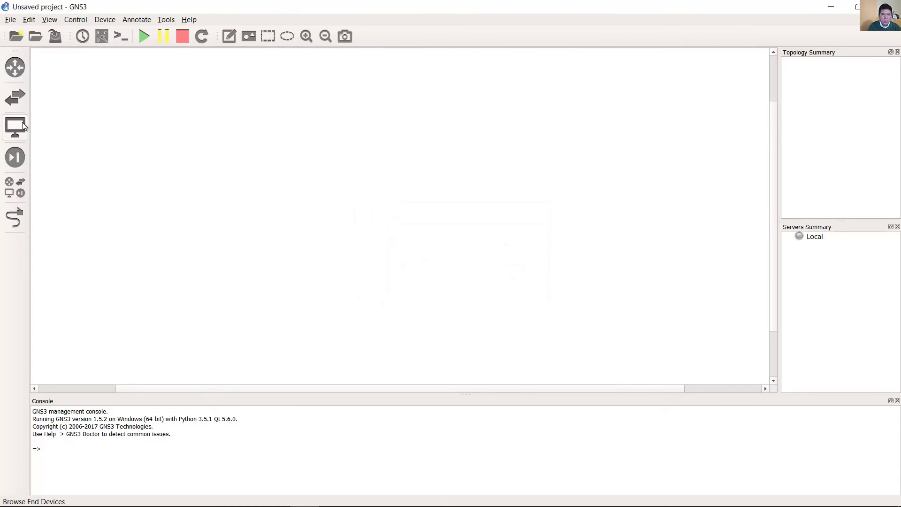
- Add a lubuntu-16 template under Preferences > VirtualBox VMs and save the preferences
{"action": "left_click", "coordinate": [29, 19]}
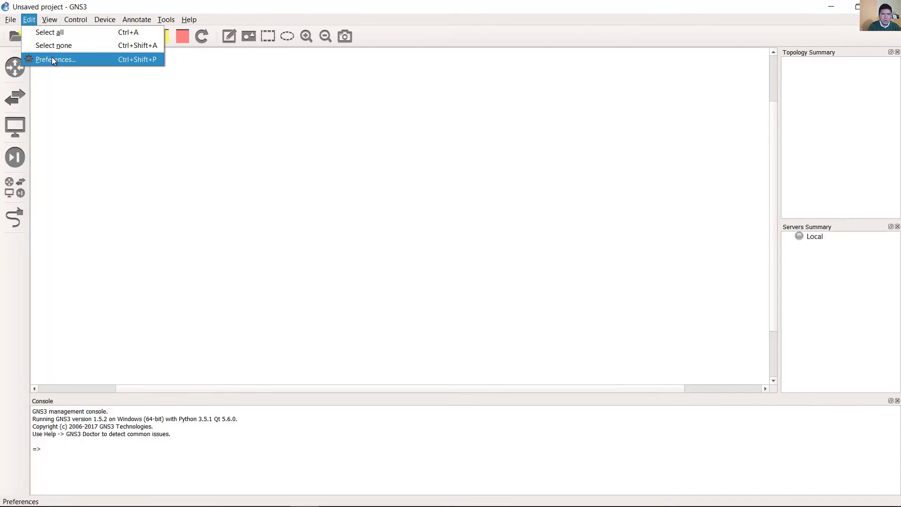
{"action": "left_click", "coordinate": [53, 58]}
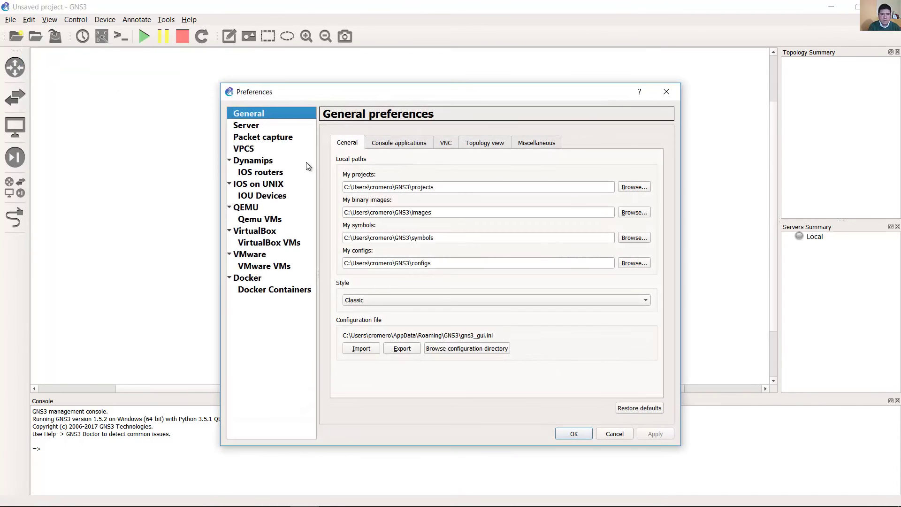
{"action": "left_click", "coordinate": [271, 230]}
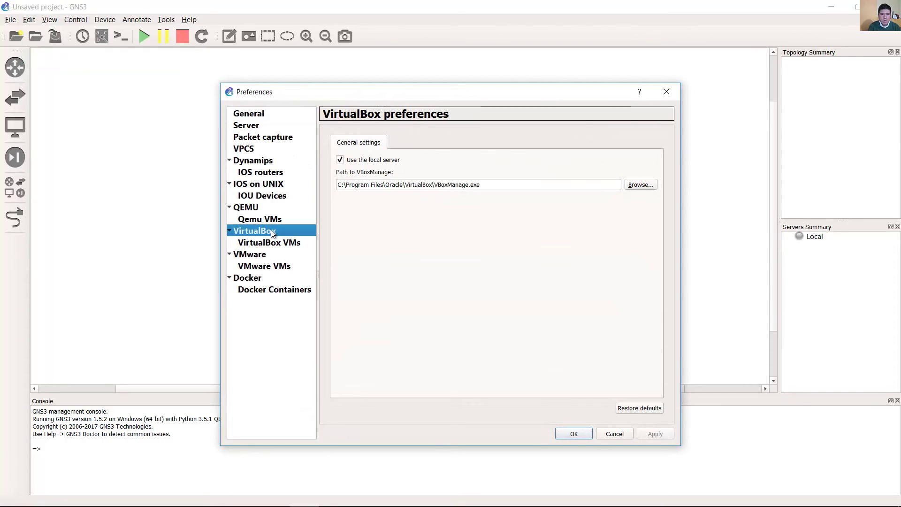
{"action": "left_click", "coordinate": [276, 247]}
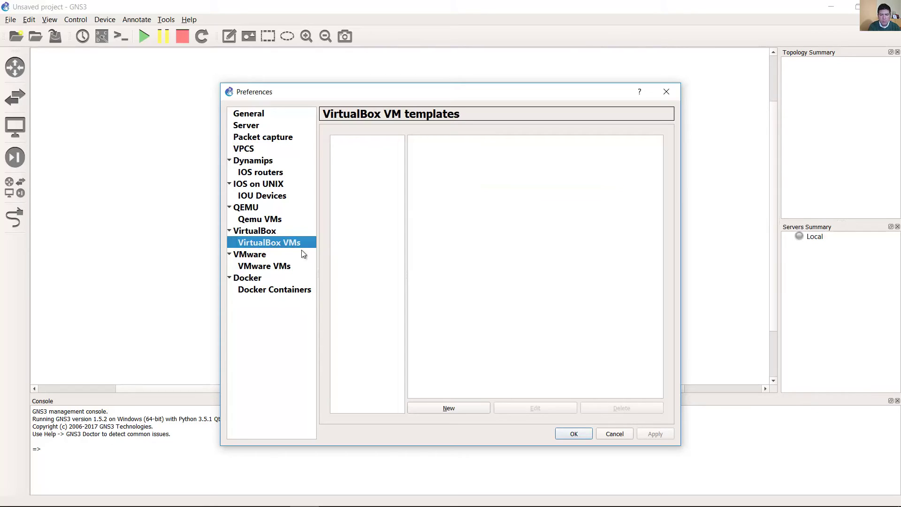
{"action": "left_click", "coordinate": [455, 407]}
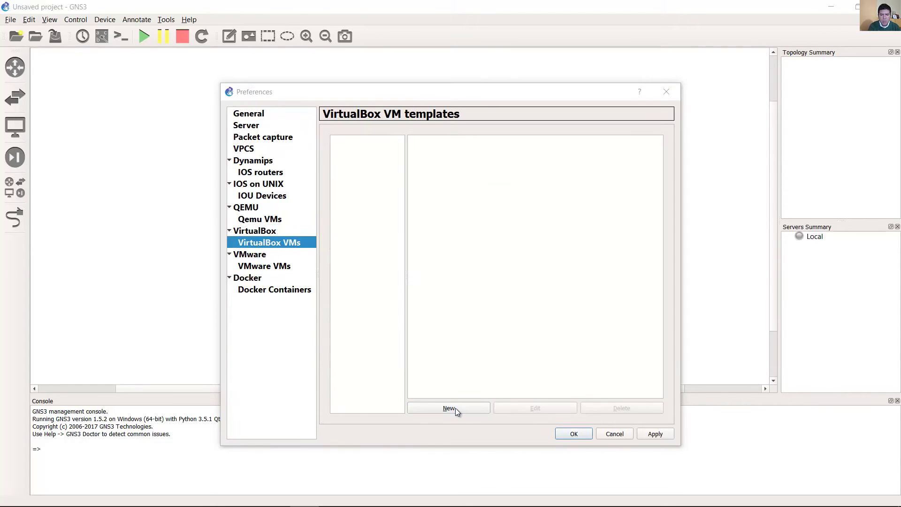
{"action": "left_click", "coordinate": [521, 225]}
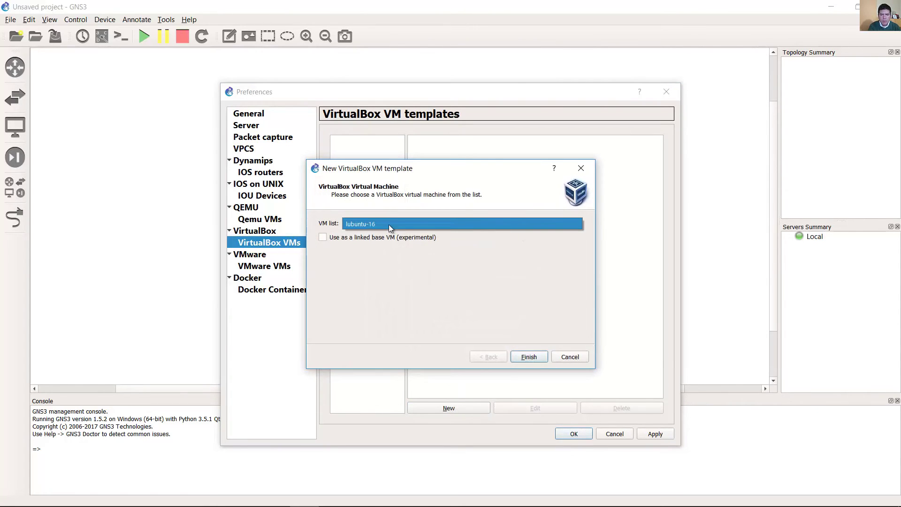
{"action": "left_click", "coordinate": [352, 227]}
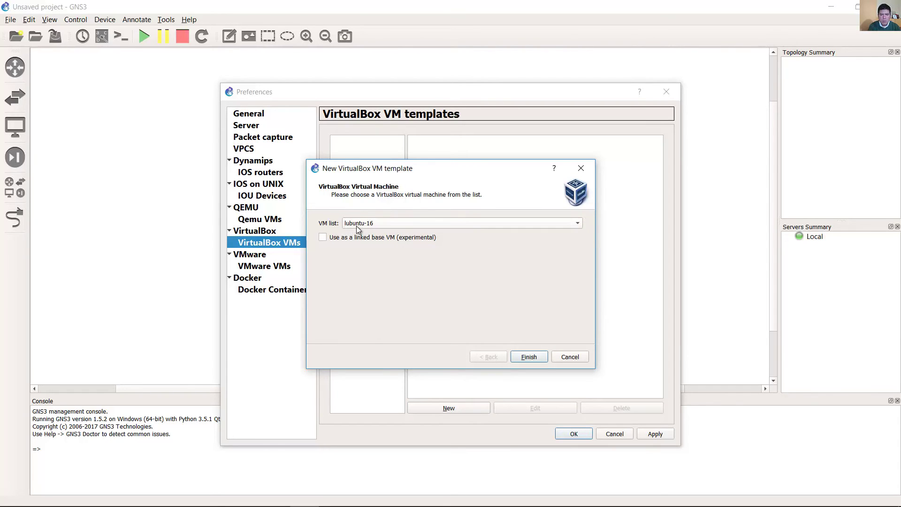
{"action": "left_click", "coordinate": [529, 357]}
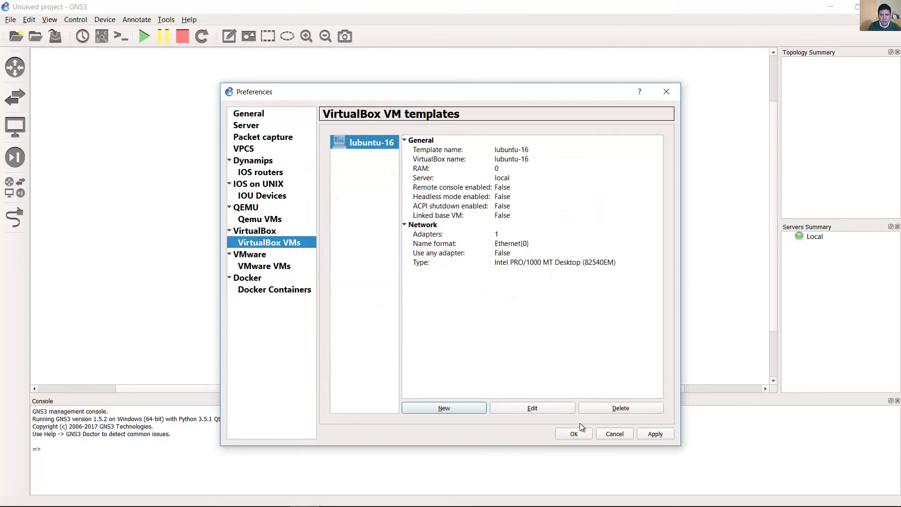
{"action": "left_click", "coordinate": [574, 433]}
- Restart GNS3 and skip the setup wizard and named-project dialog
{"action": "key", "text": "super+d"}
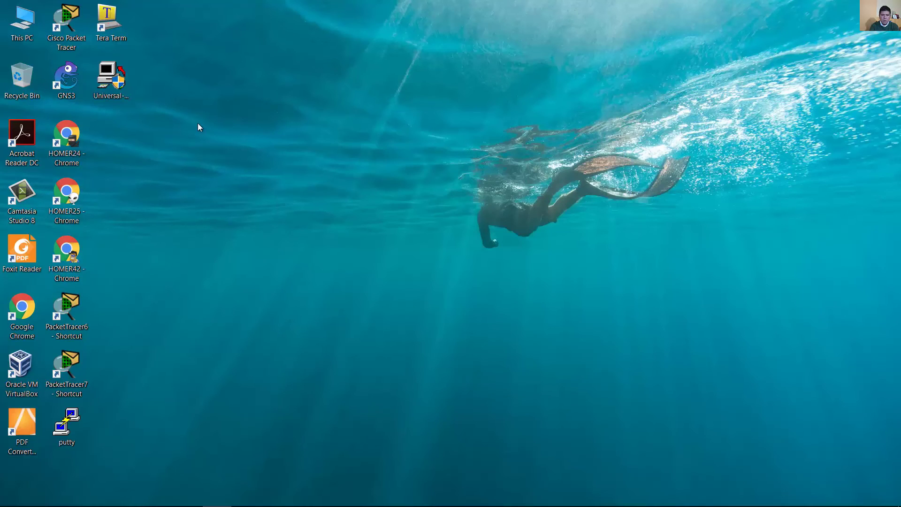
{"action": "double_click", "coordinate": [70, 79]}
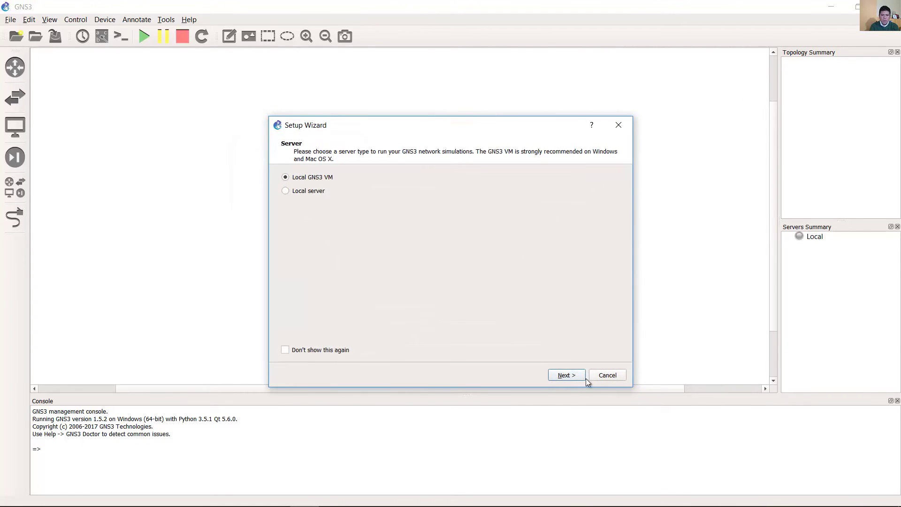
{"action": "left_click", "coordinate": [606, 375]}
{"action": "left_click", "coordinate": [524, 287]}
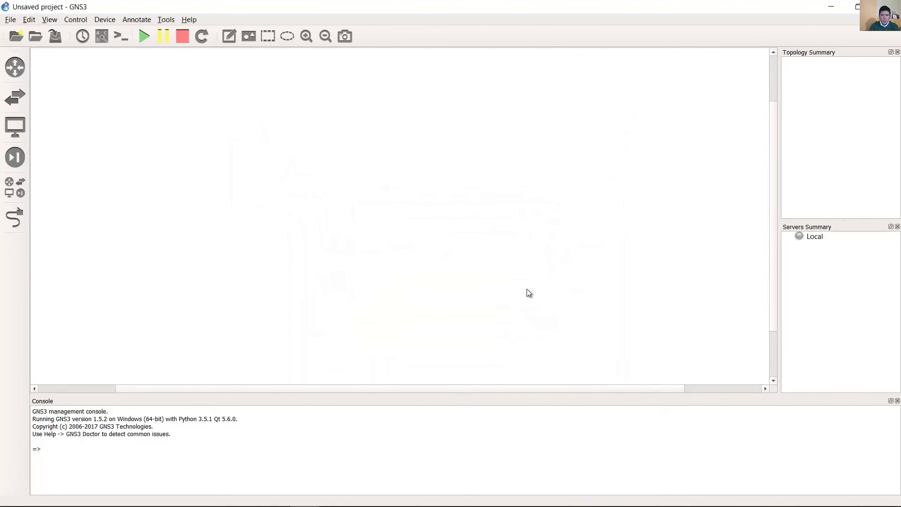
- Place lubuntu-16 at the canvas centre and a c7200-15 router R1 above it
{"action": "left_click", "coordinate": [15, 68]}
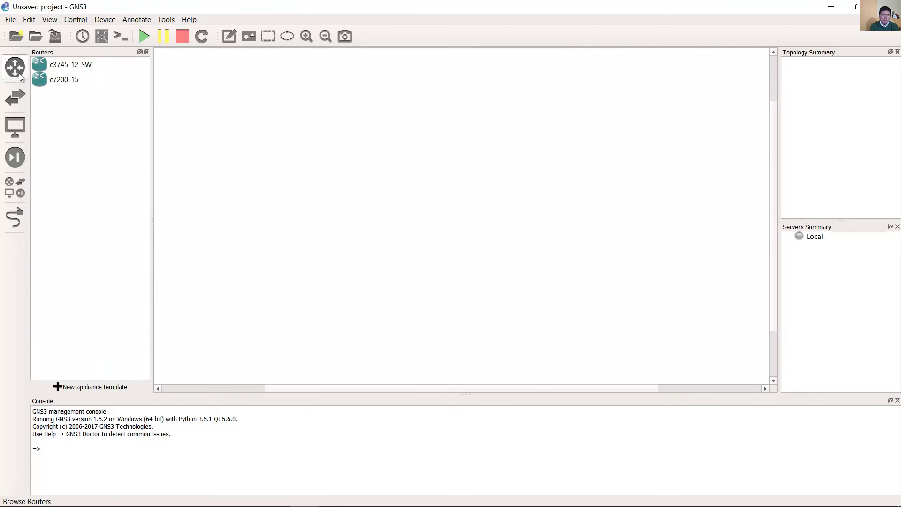
{"action": "left_click", "coordinate": [15, 127]}
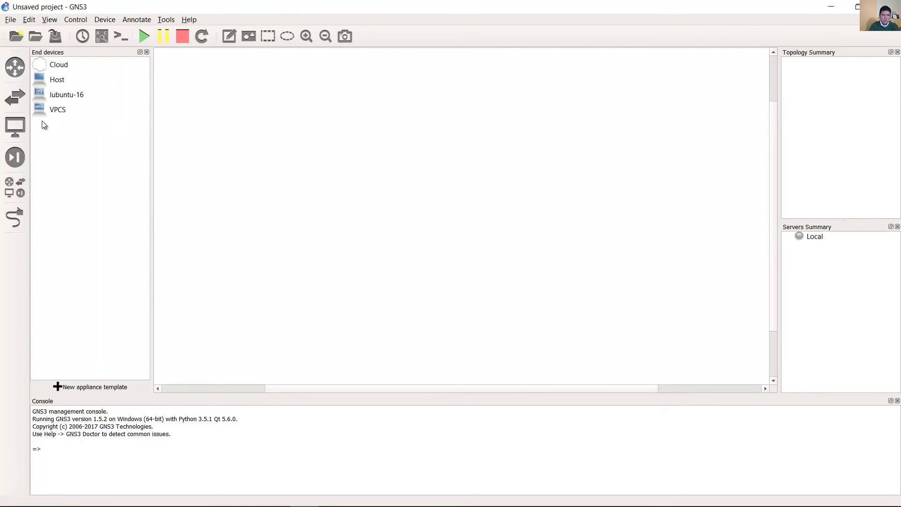
{"action": "left_click_drag", "start_coordinate": [63, 96], "coordinate": [454, 235]}
{"action": "left_click", "coordinate": [15, 68]}
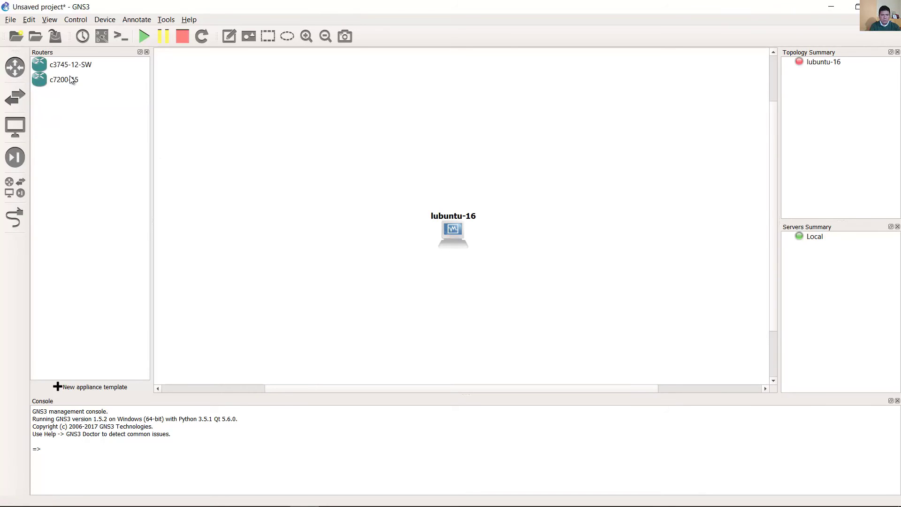
{"action": "left_click_drag", "start_coordinate": [71, 80], "coordinate": [204, 101]}
{"action": "left_click_drag", "start_coordinate": [453, 158], "coordinate": [454, 158]}
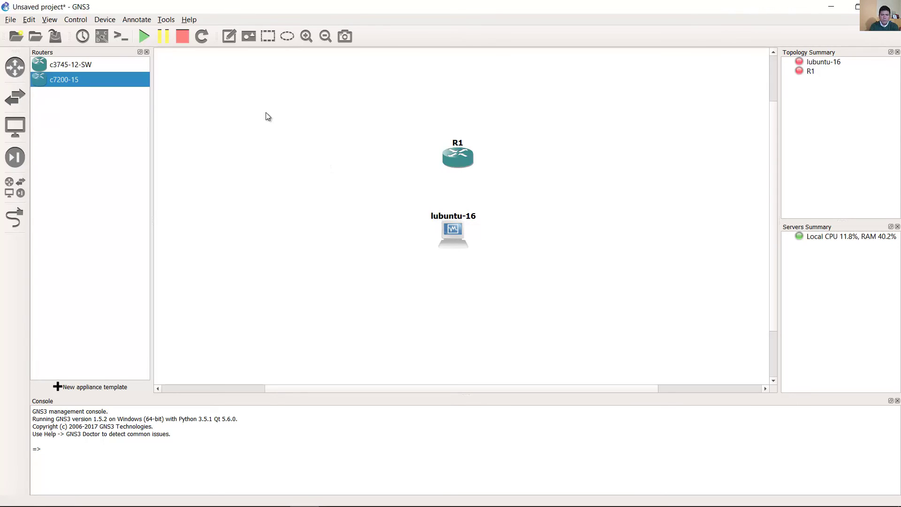
- Start all devices, open R1's console beside the lubuntu-16 window, and return to the canvas in link mode
{"action": "left_click", "coordinate": [144, 38]}
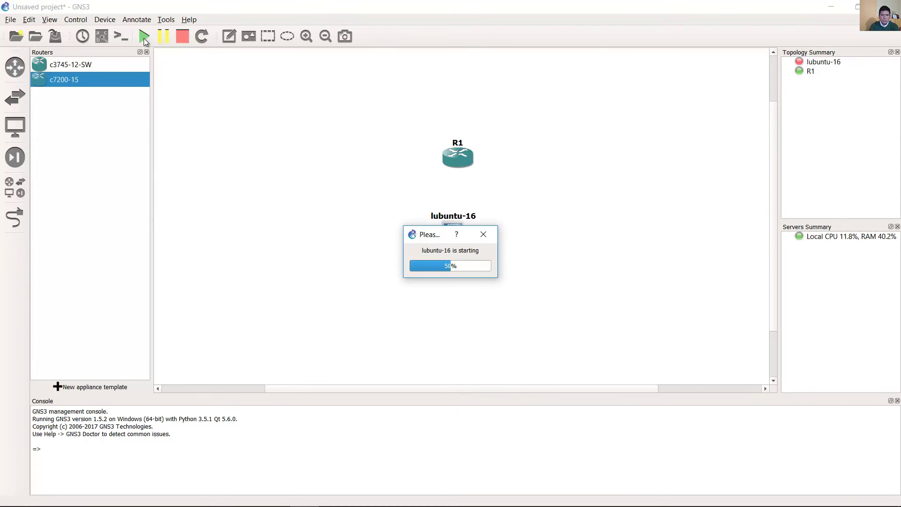
{"action": "left_click", "coordinate": [347, 495]}
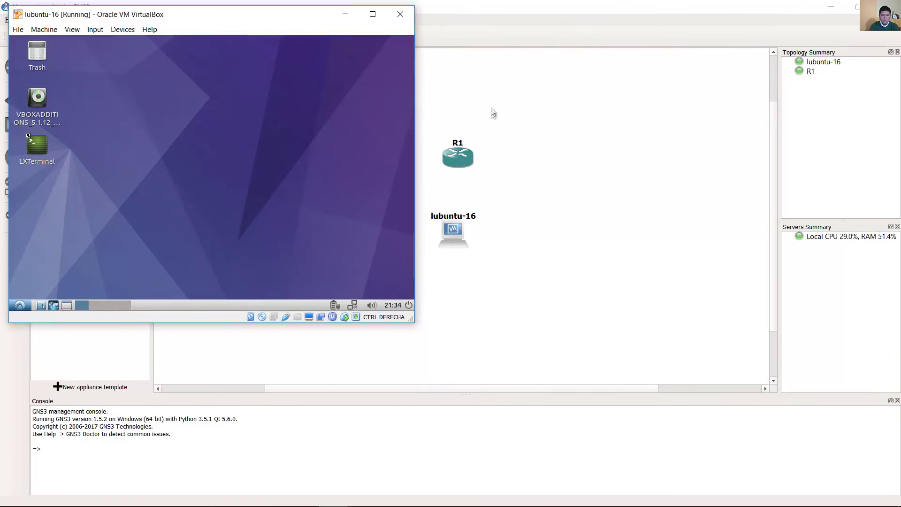
{"action": "double_click", "coordinate": [470, 155]}
{"action": "left_click_drag", "start_coordinate": [30, 286], "coordinate": [499, 283]}
{"action": "left_click", "coordinate": [330, 497]}
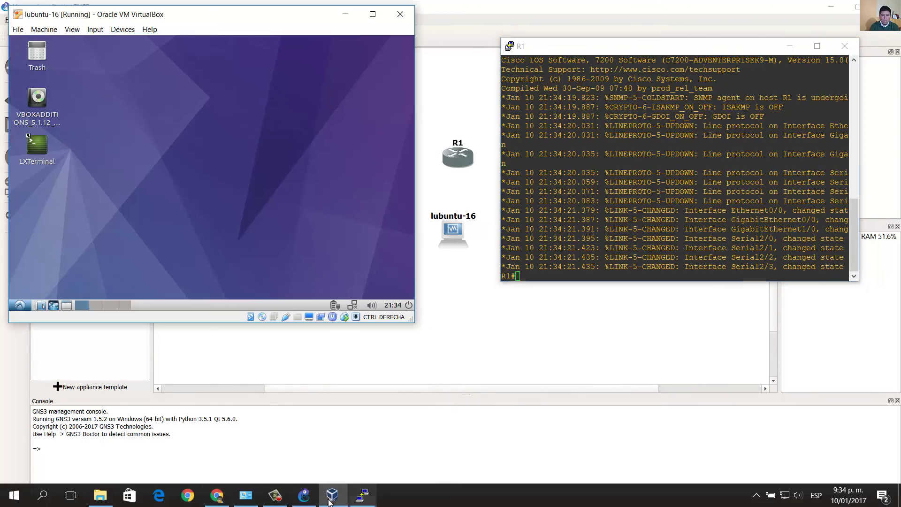
{"action": "left_click", "coordinate": [547, 7]}
{"action": "left_click", "coordinate": [15, 217]}
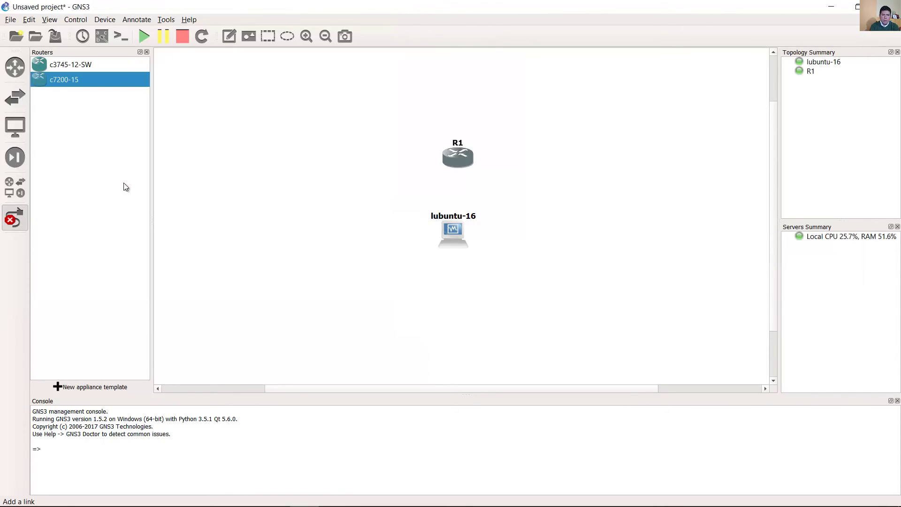
- Link R1's GigabitEthernet0/0 to lubuntu-16's Ethernet0 and allow VirtualBox Manager through the firewall on all networks
{"action": "left_click", "coordinate": [445, 163]}
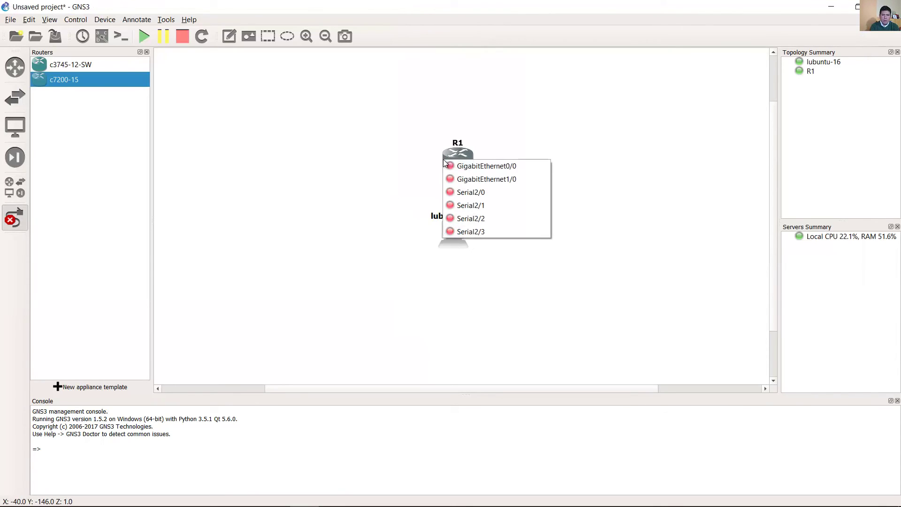
{"action": "left_click", "coordinate": [472, 166]}
{"action": "left_click", "coordinate": [455, 230]}
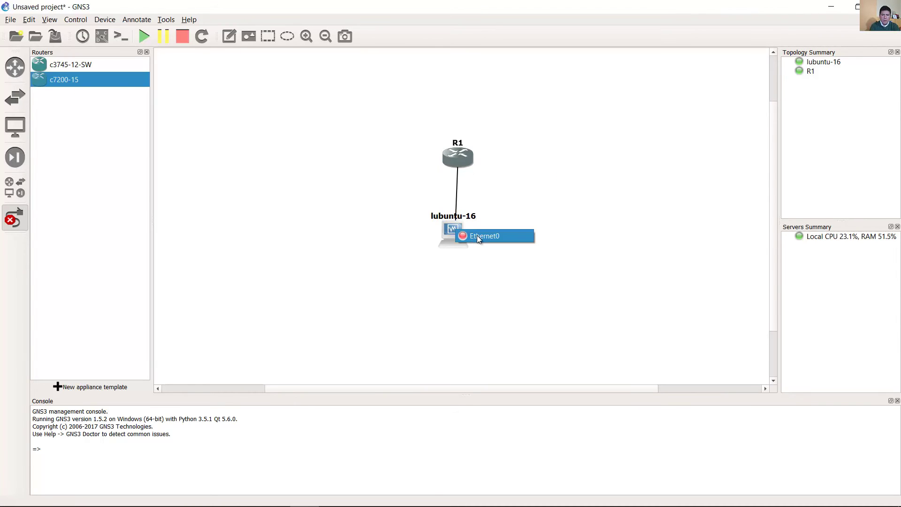
{"action": "left_click", "coordinate": [478, 236]}
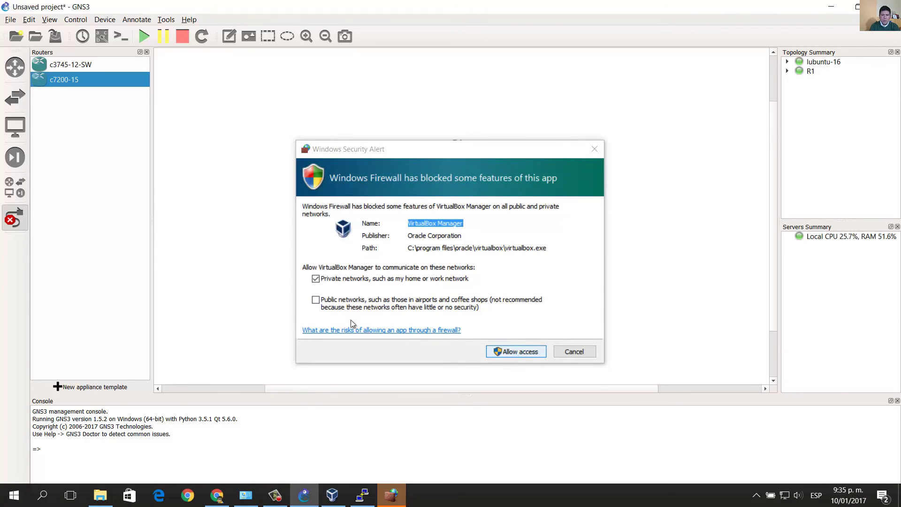
{"action": "left_click", "coordinate": [317, 301]}
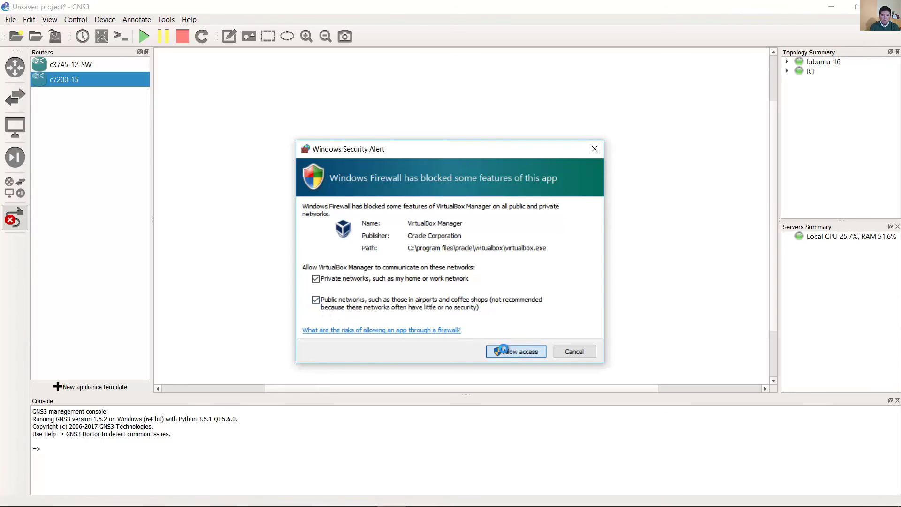
{"action": "left_click", "coordinate": [498, 351]}
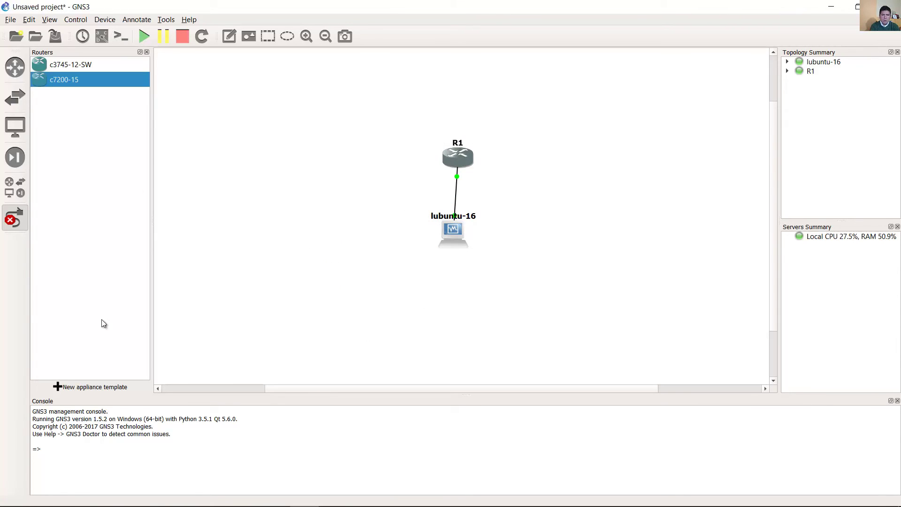
- Leave link mode and enter configuration for interface g0/0 in R1's console
{"action": "left_click", "coordinate": [12, 217]}
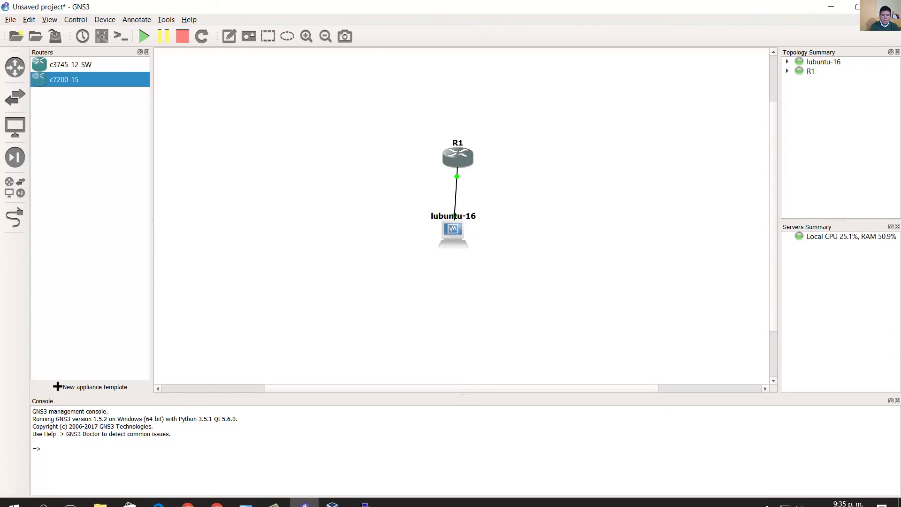
{"action": "left_click", "coordinate": [366, 497]}
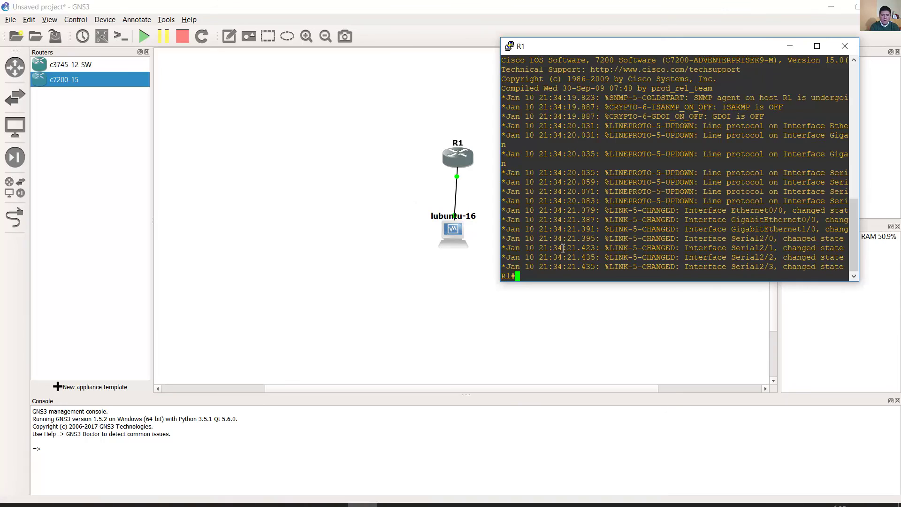
{"action": "left_click", "coordinate": [437, 100]}
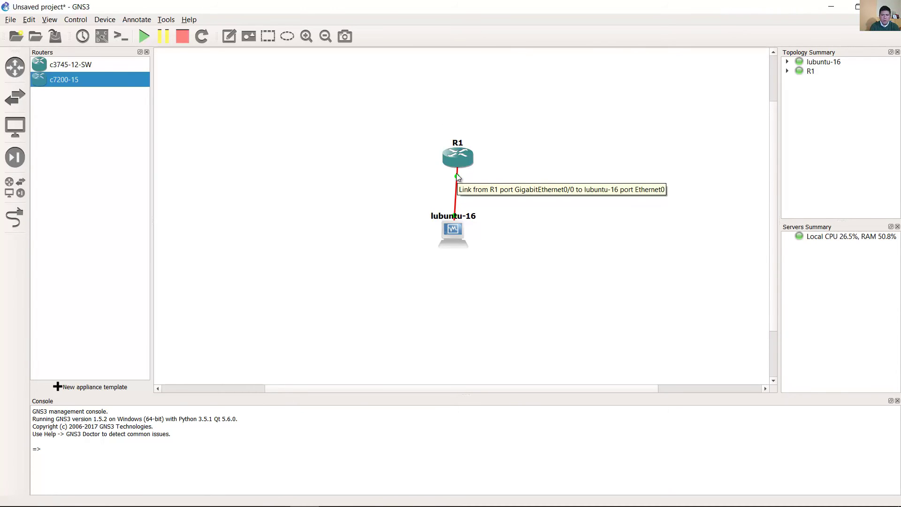
{"action": "left_click", "coordinate": [360, 497]}
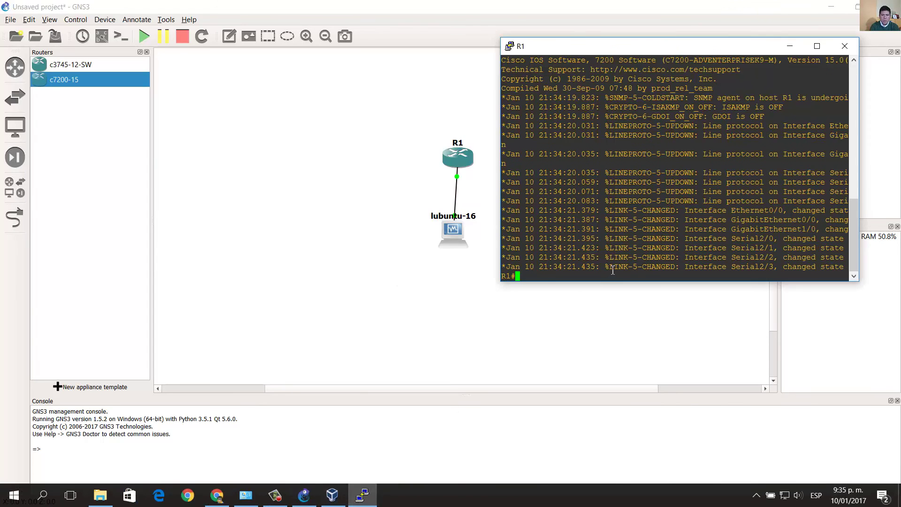
{"action": "type", "text": "conf term"}
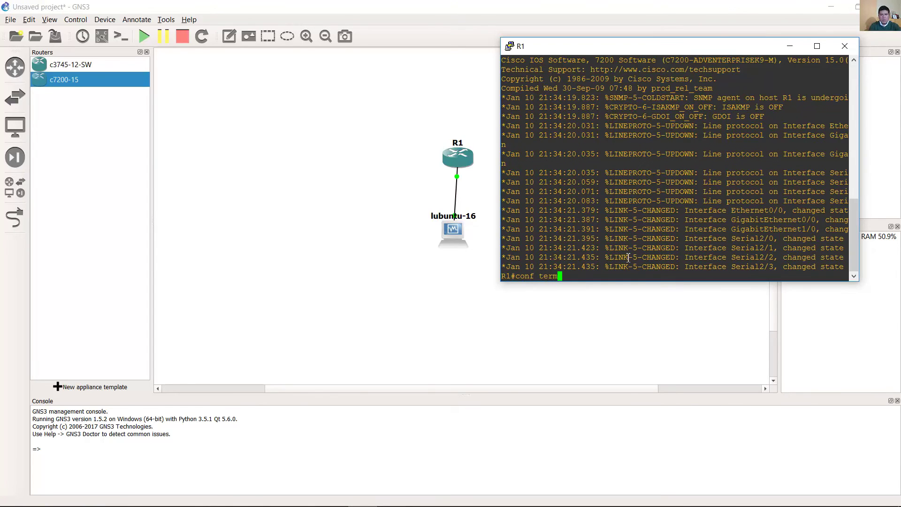
{"action": "key", "text": "Return"}
{"action": "type", "text": "int g0/0"}
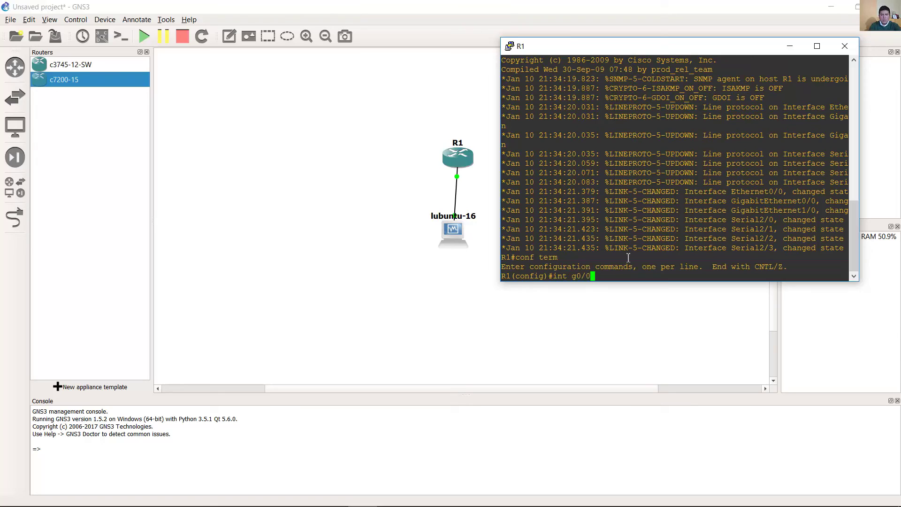
{"action": "key", "text": "Return"}
- Assign 192.168.1.1 255.255.255.0 to g0/0, enable it with no shutdown, and hide the console
{"action": "type", "text": "ip ad"}
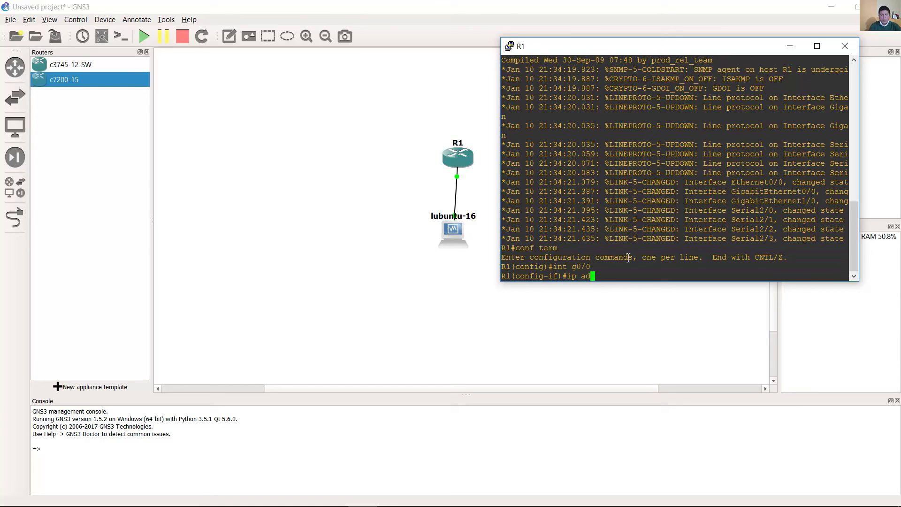
{"action": "type", "text": "dress 192.168.1.1 255.255.255.0"}
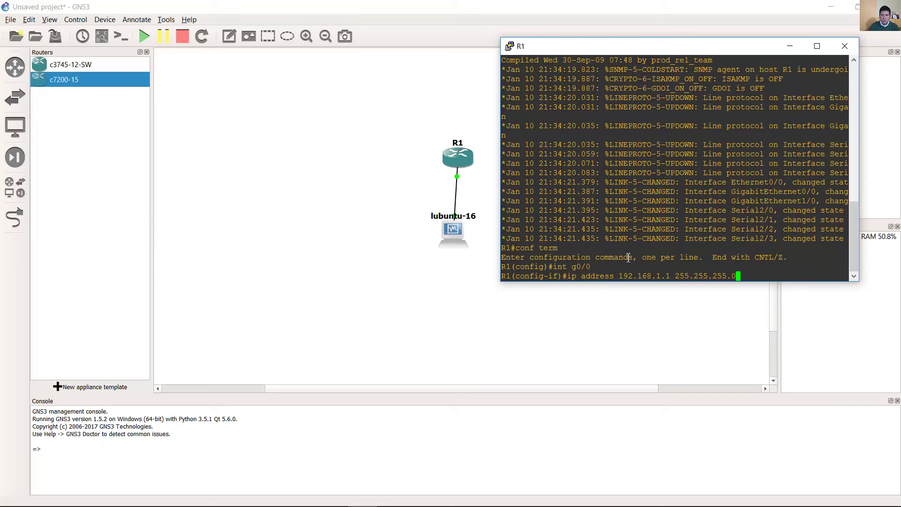
{"action": "key", "text": "Return"}
{"action": "type", "text": "no shut"}
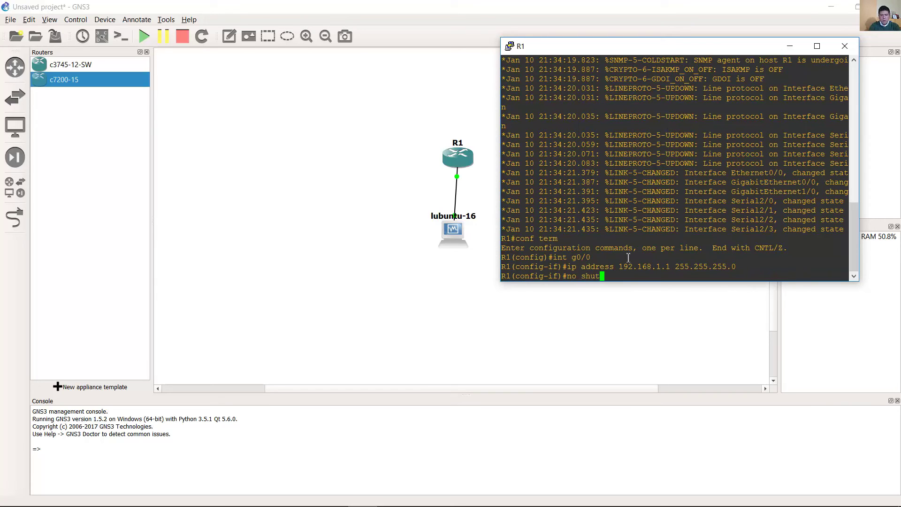
{"action": "type", "text": "down"}
{"action": "key", "text": "Return"}
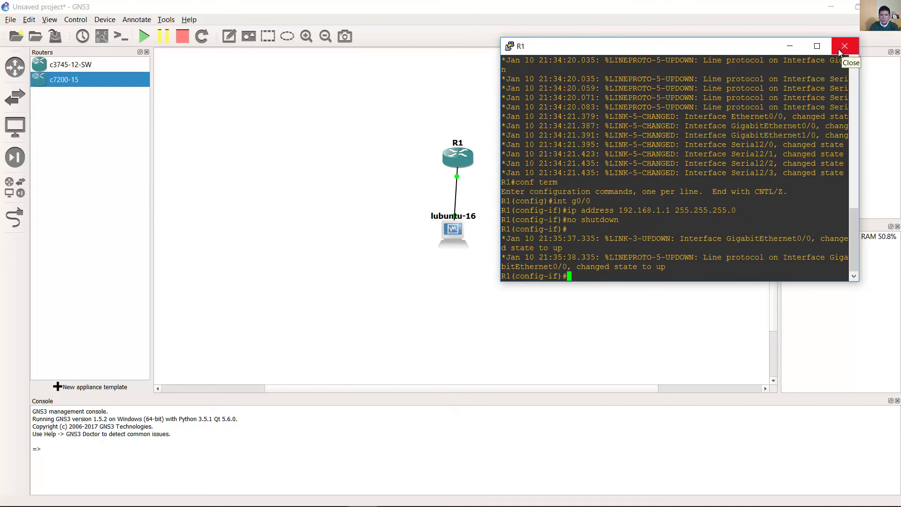
{"action": "left_click_drag", "start_coordinate": [656, 268], "coordinate": [847, 268]}
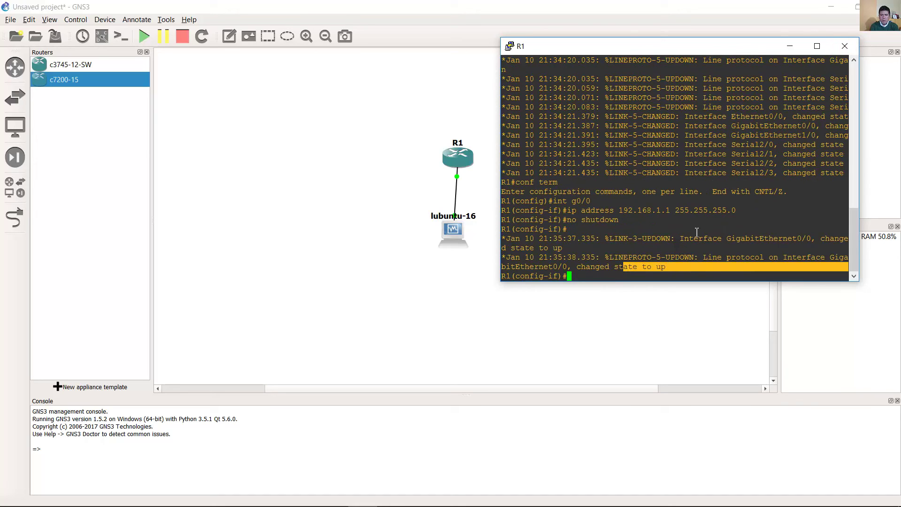
{"action": "left_click", "coordinate": [792, 49]}
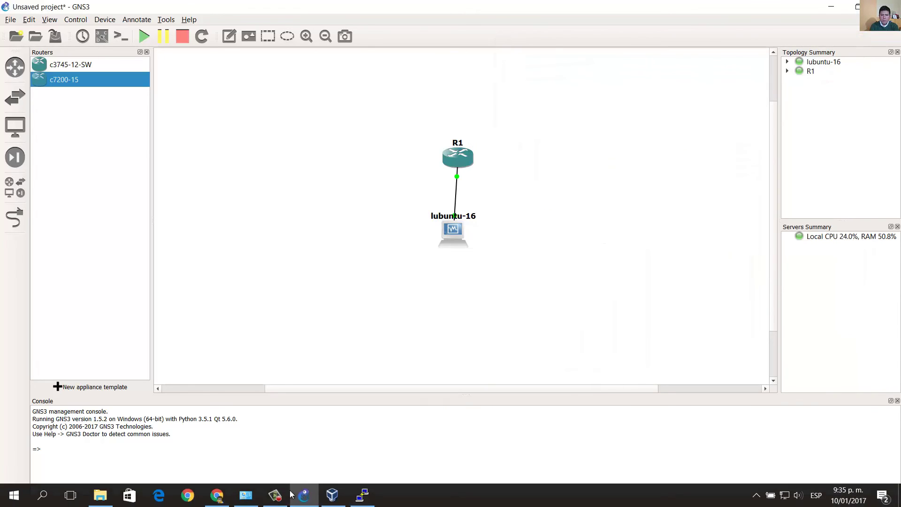
- In the lubuntu-16 VM window, open the Network Connections editor from the network tray menu
{"action": "left_click", "coordinate": [333, 497]}
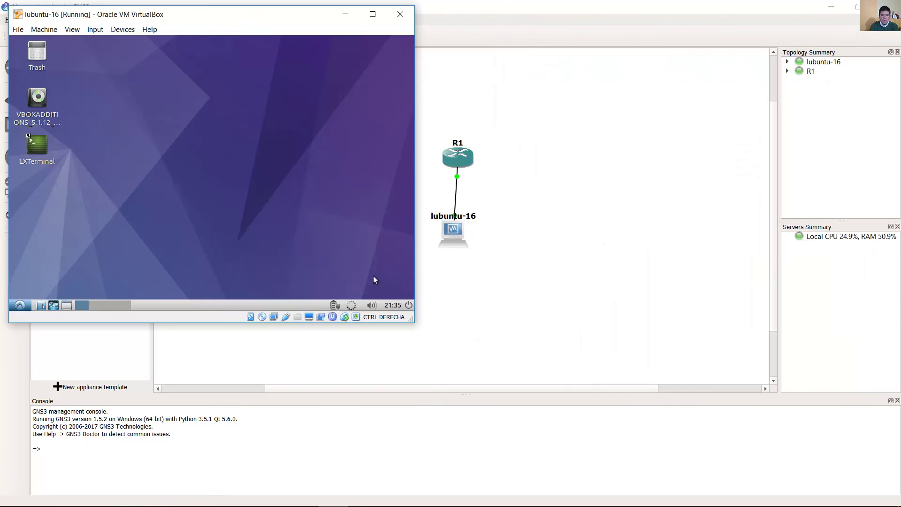
{"action": "left_click", "coordinate": [352, 306]}
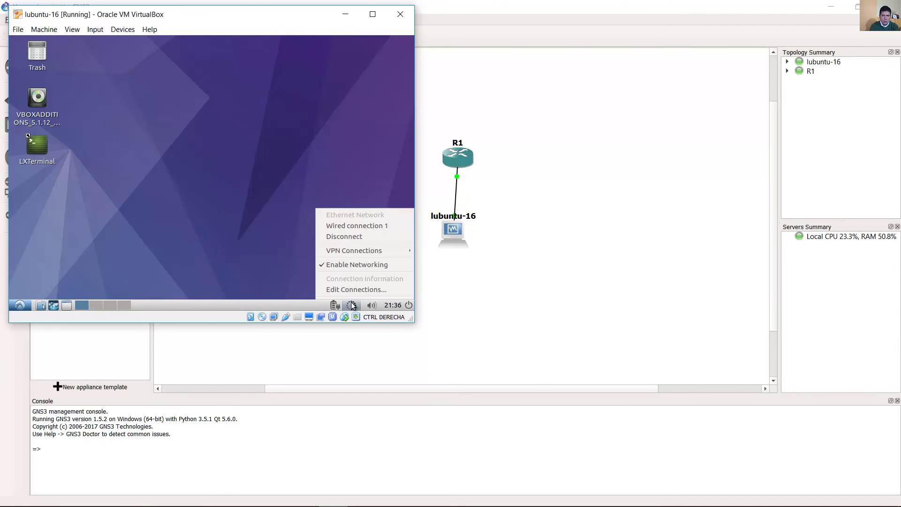
{"action": "left_click", "coordinate": [280, 271]}
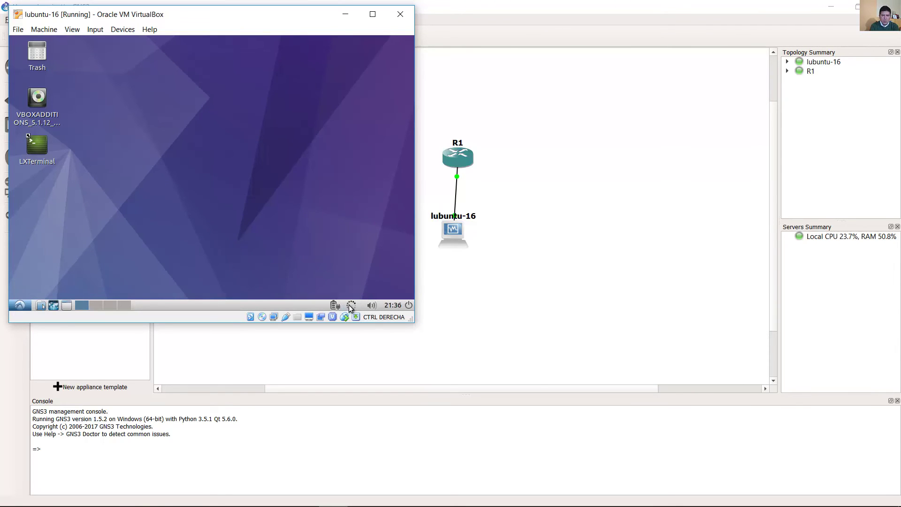
{"action": "left_click", "coordinate": [350, 305]}
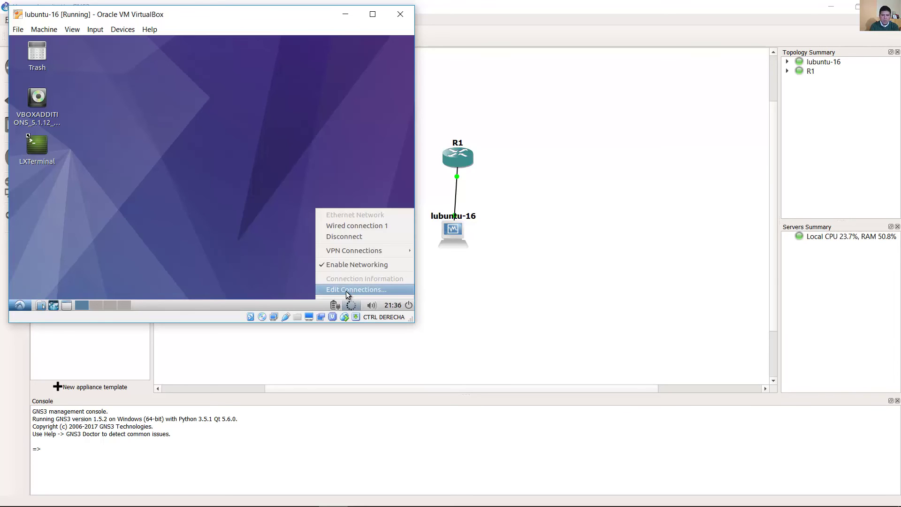
{"action": "left_click", "coordinate": [347, 291]}
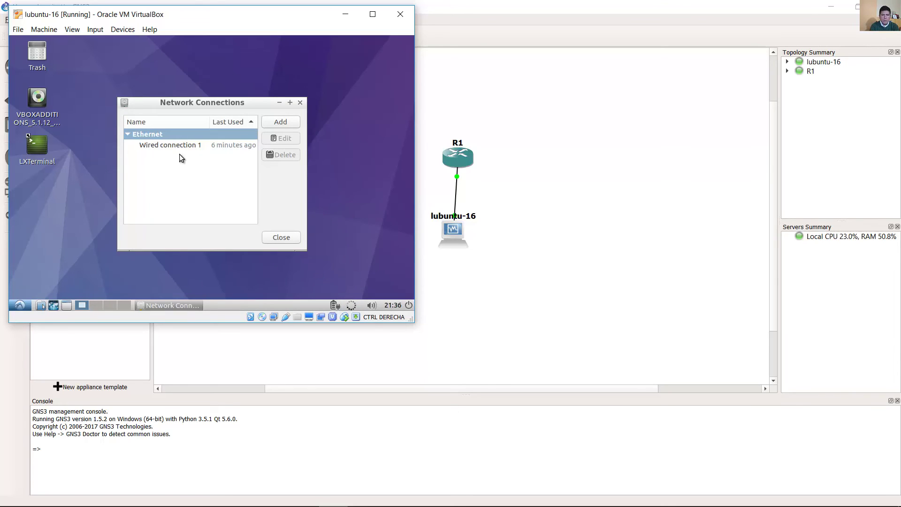
- Edit Wired connection 1 and change its IPv4 Settings method from Automatic (DHCP) to Manual
{"action": "left_click", "coordinate": [170, 144]}
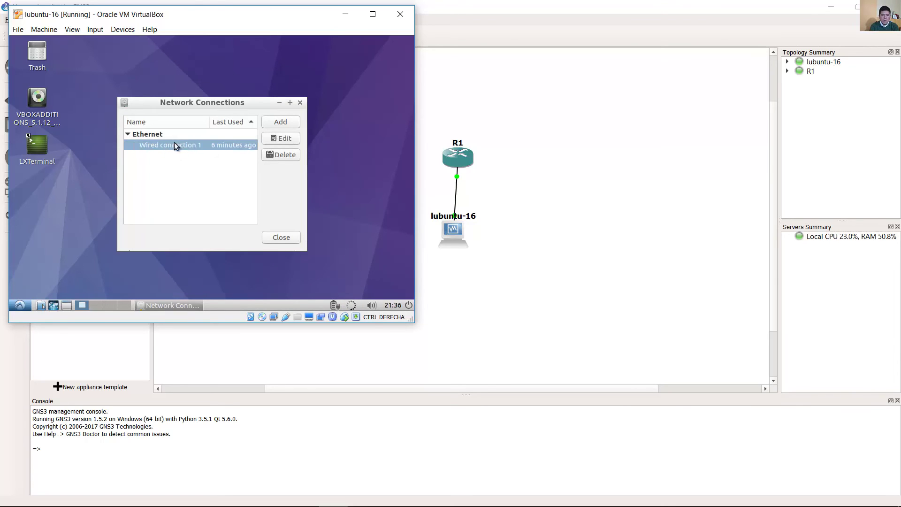
{"action": "left_click", "coordinate": [283, 139]}
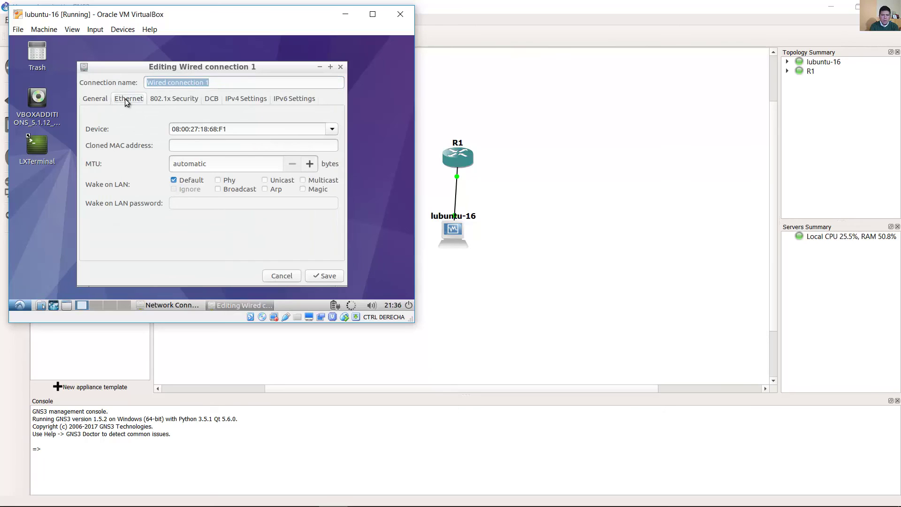
{"action": "left_click", "coordinate": [241, 100]}
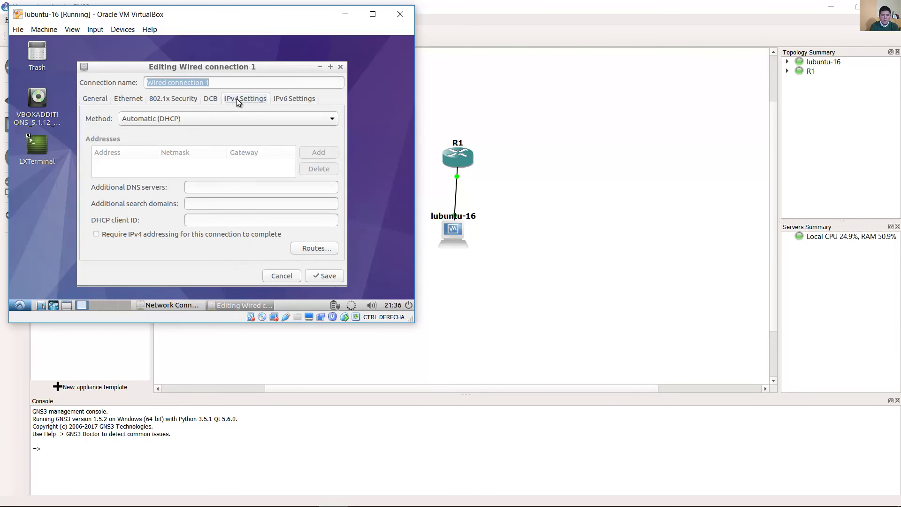
{"action": "left_click", "coordinate": [235, 117]}
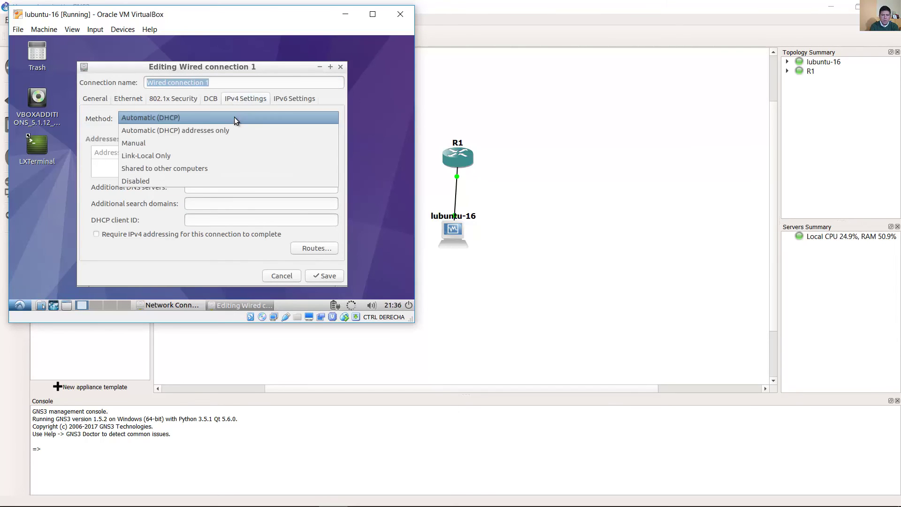
{"action": "left_click", "coordinate": [201, 145]}
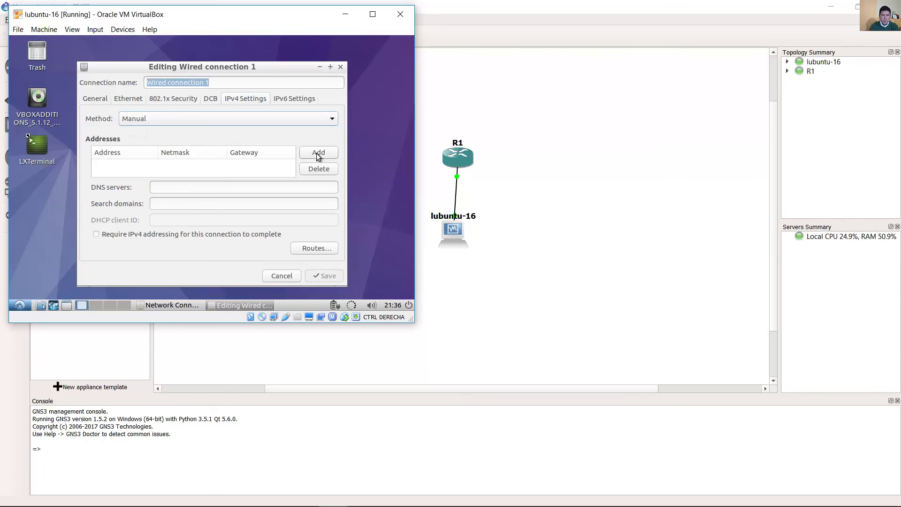